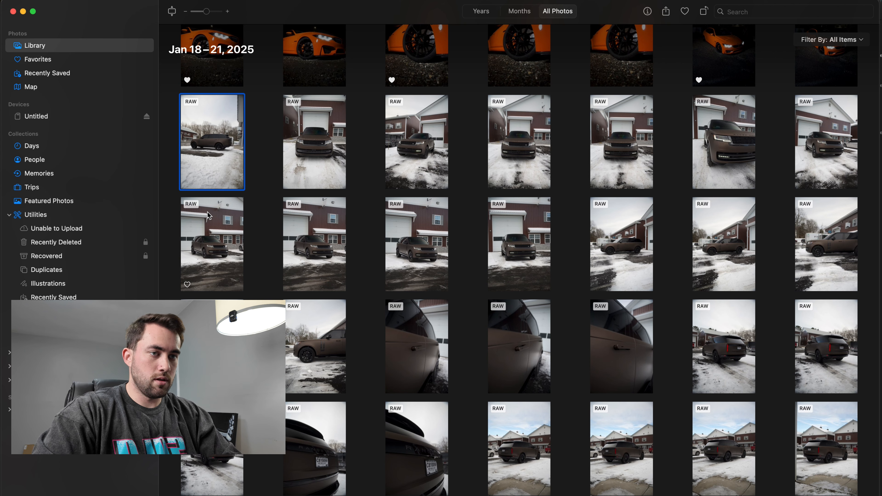
- Find the snowy brown Range Rover shoot in the photo library and open its first side-profile photo at full size
{"action": "scroll", "coordinate": [237, 120], "scroll_direction": "up", "scroll_amount": 10}
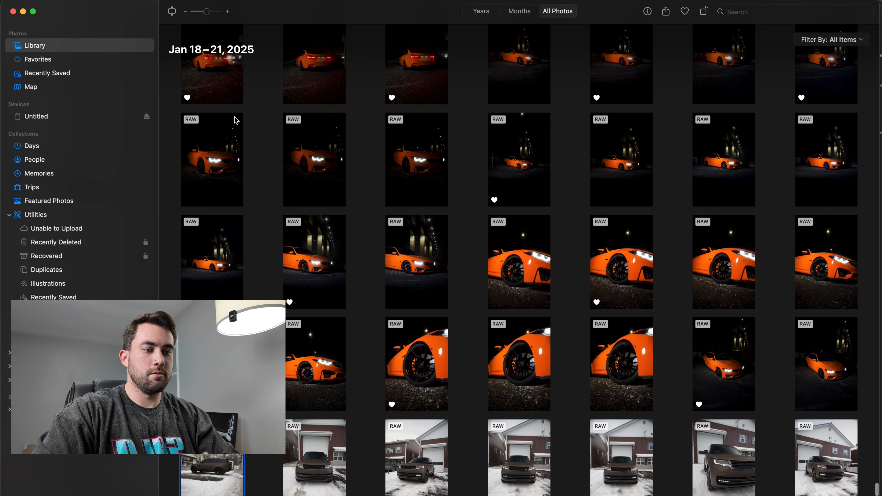
{"action": "scroll", "coordinate": [237, 121], "scroll_direction": "up", "scroll_amount": 1}
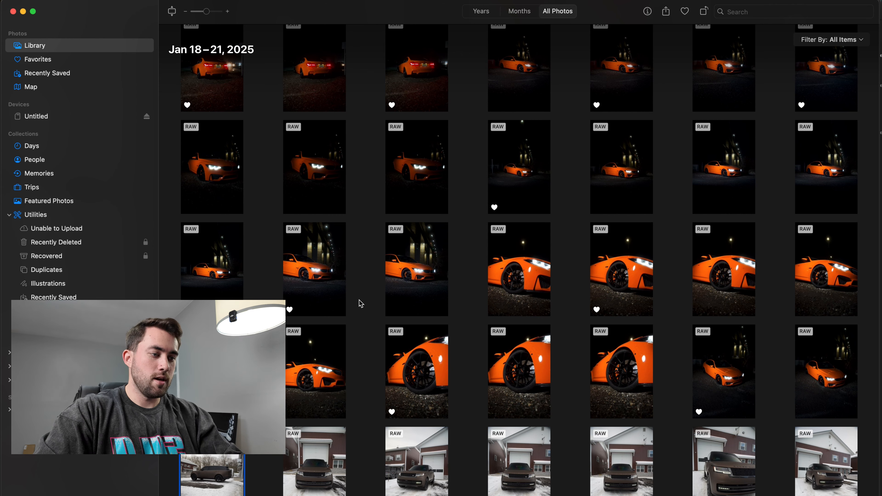
{"action": "scroll", "coordinate": [361, 304], "scroll_direction": "down", "scroll_amount": 8}
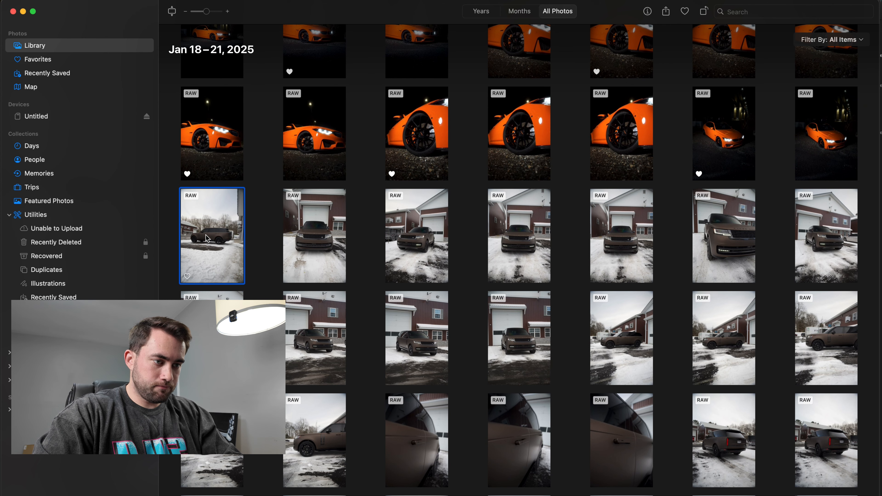
{"action": "double_click", "coordinate": [206, 239]}
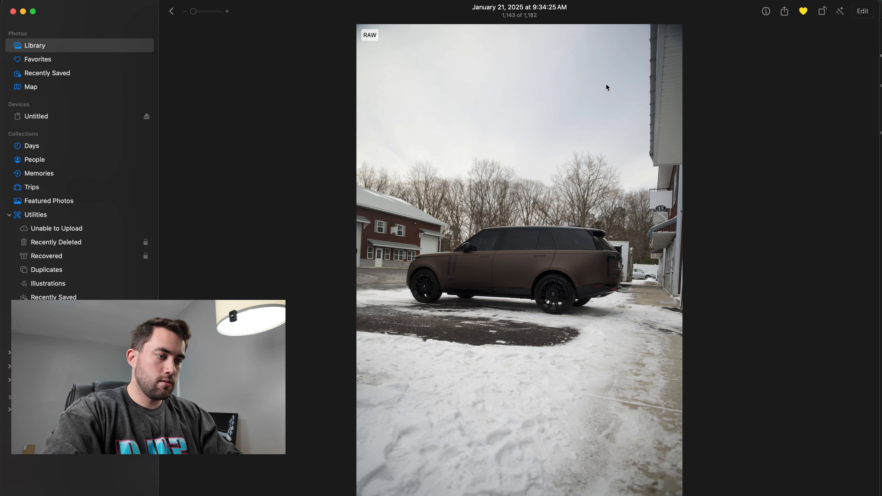
- Review the Range Rover's front and front-corner shots in front of the garage and favorite the best ones
{"action": "key", "text": "Right"}
{"action": "key", "text": "Right"}
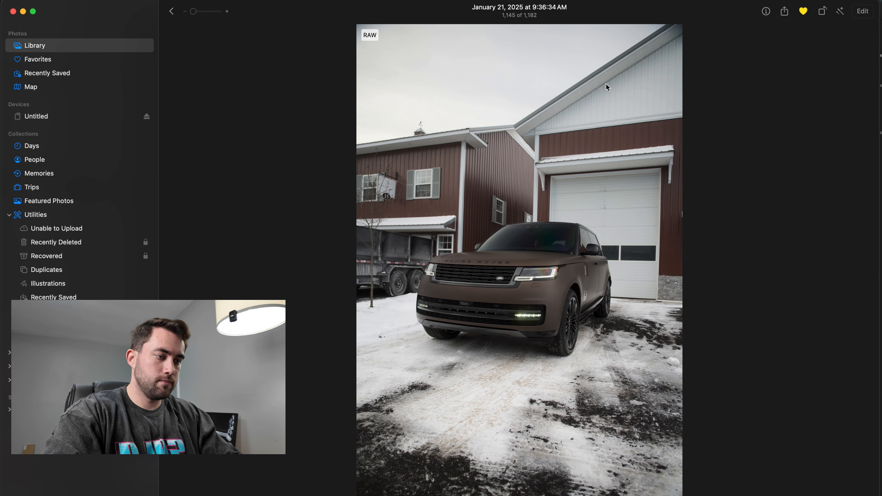
{"action": "key", "text": "Right"}
{"action": "key", "text": "Right"}
{"action": "key", "text": "Right"}
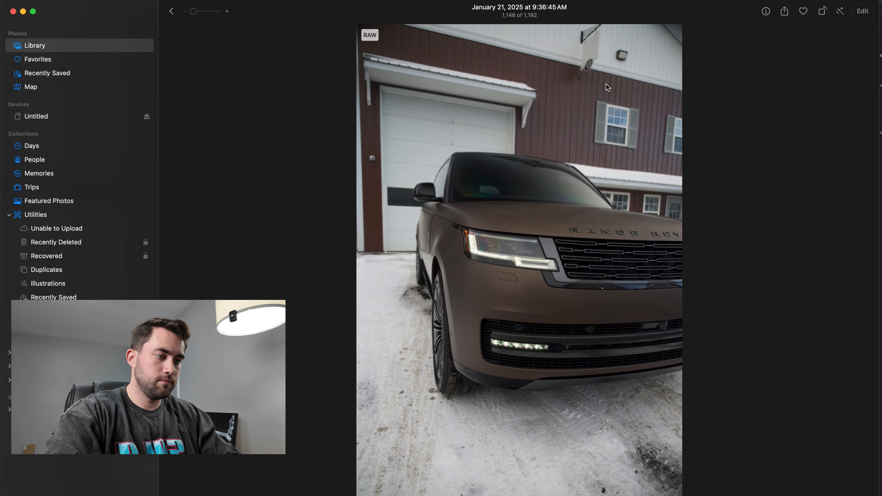
{"action": "key", "text": "Right"}
{"action": "key", "text": "Right"}
{"action": "key", "text": "Right"}
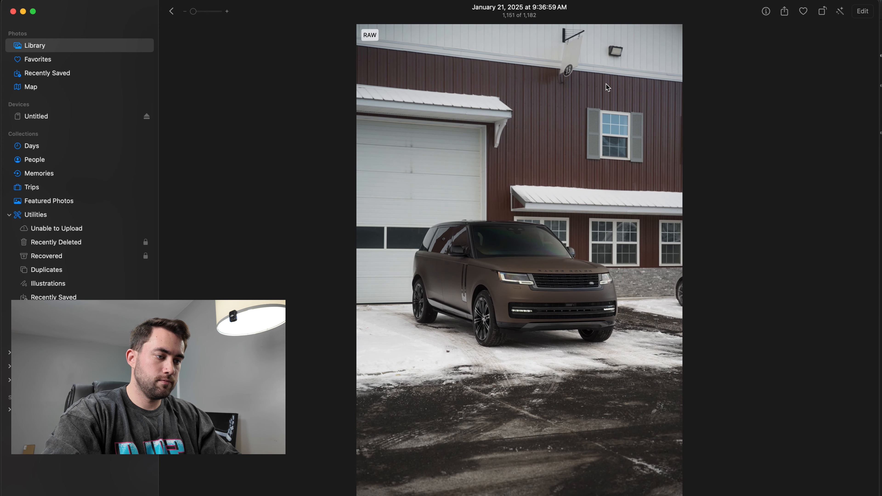
- Continue through the remaining front shots and the side-profile shots, favoriting the best version of each angle
{"action": "key", "text": "Right"}
{"action": "key", "text": "Right"}
{"action": "key", "text": "Right"}
{"action": "key", "text": "Right"}
{"action": "key", "text": "Right"}
{"action": "key", "text": "Right"}
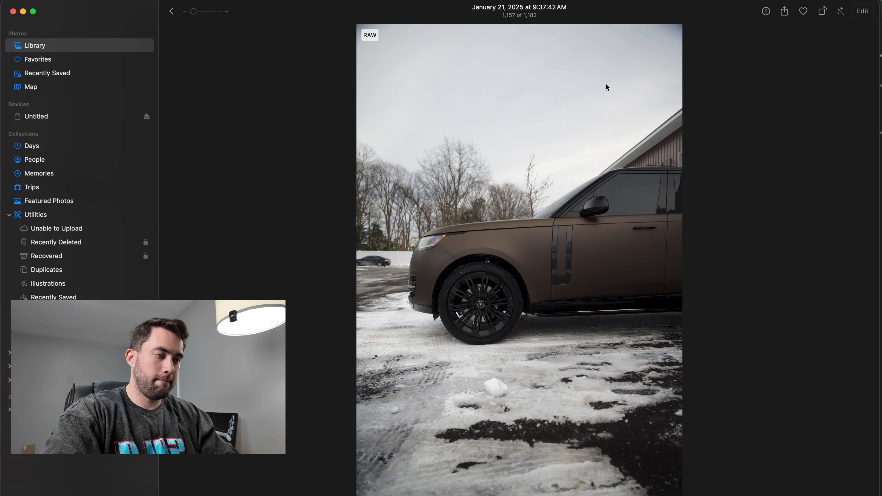
- Compare the door-handle close-ups, favorite the best ones, and inspect the handle's sharpness up close
{"action": "key", "text": "Right"}
{"action": "key", "text": "Right"}
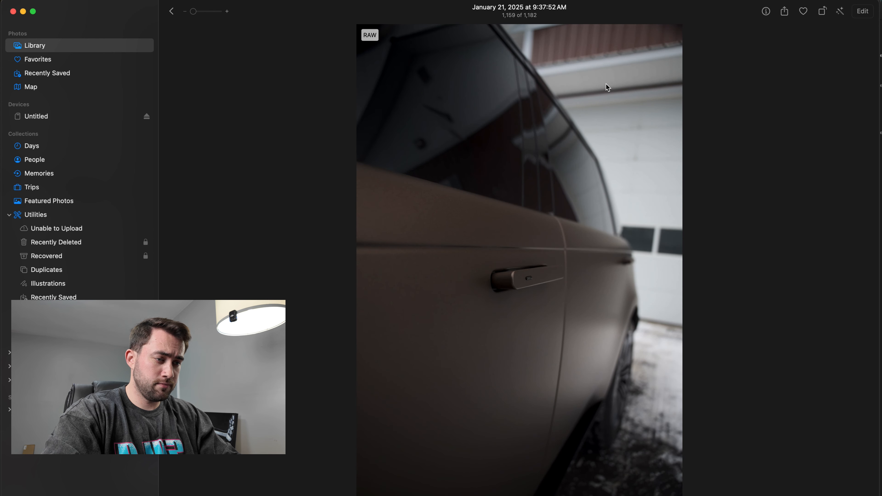
{"action": "key", "text": "Right"}
{"action": "key", "text": "Right"}
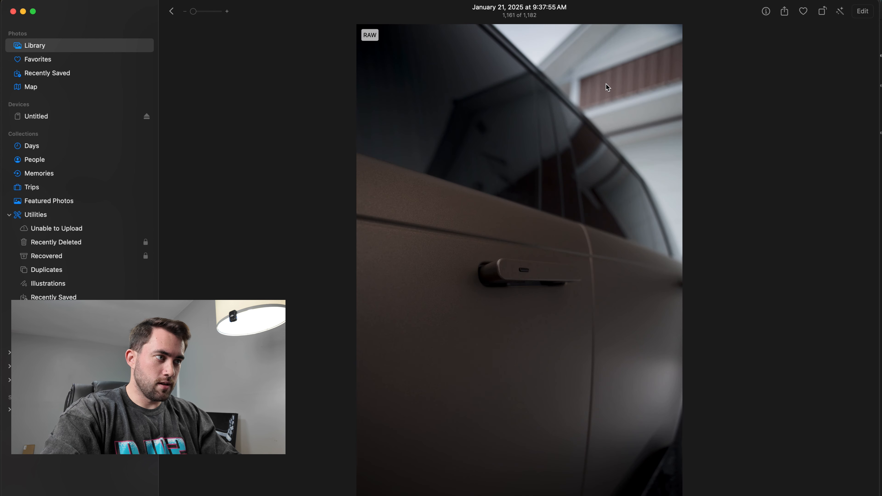
{"action": "key", "text": "Right"}
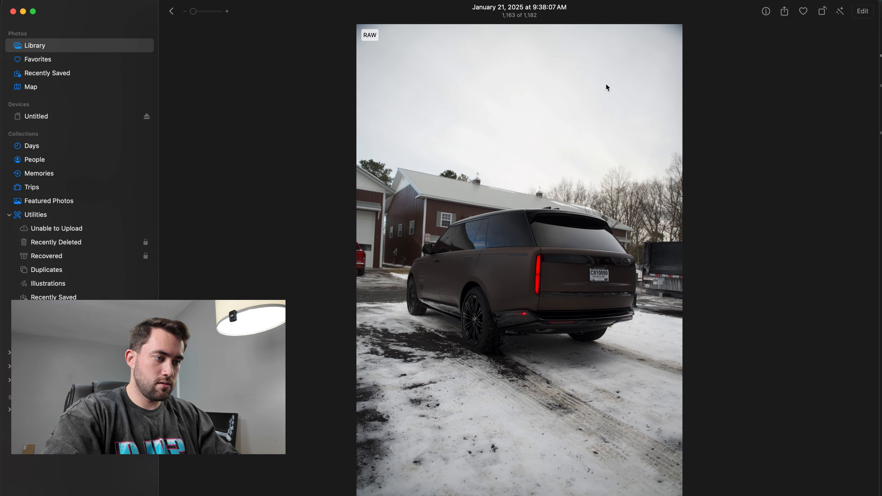
{"action": "key", "text": "Left"}
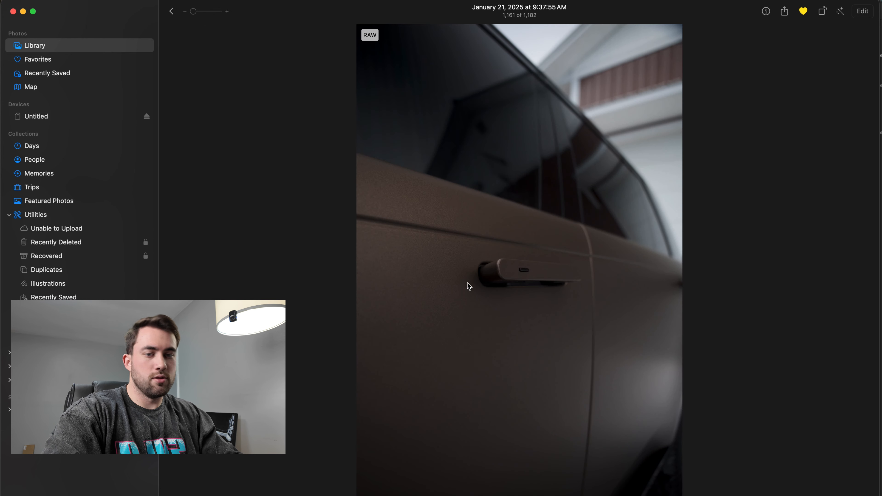
{"action": "scroll", "coordinate": [519, 258], "scroll_direction": "up", "scroll_amount": 5}
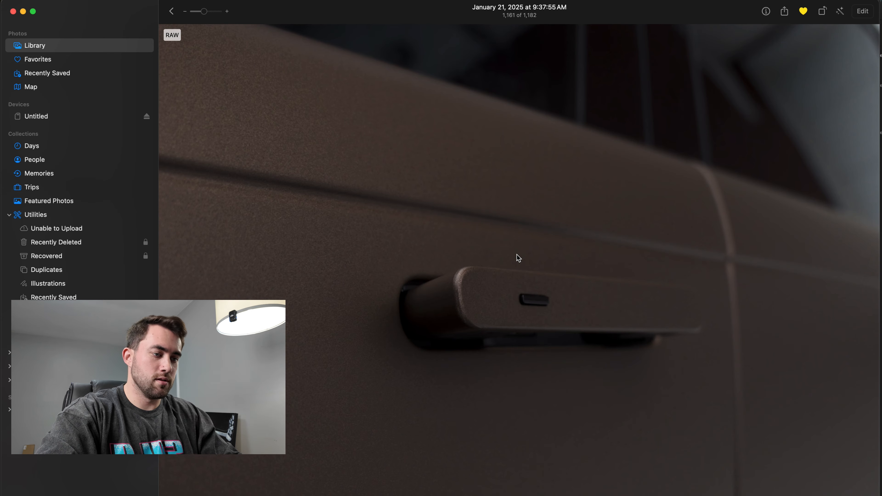
{"action": "scroll", "coordinate": [518, 258], "scroll_direction": "down", "scroll_amount": 5}
{"action": "key", "text": "space"}
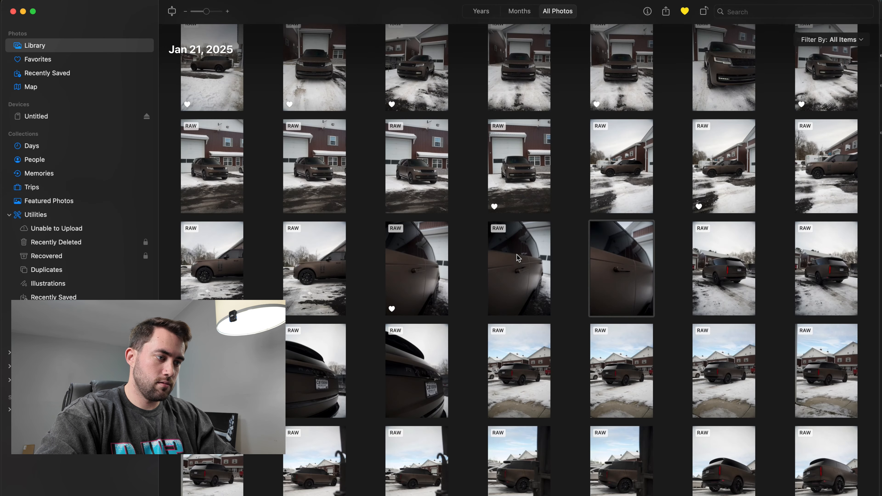
{"action": "key", "text": "space"}
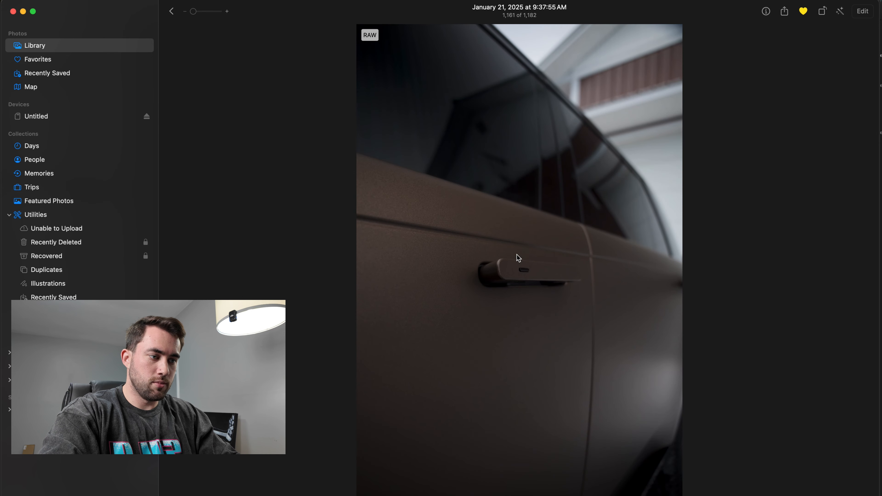
- Review the first rear-corner shots and the tailgate lettering close-ups, favoriting the best of each
{"action": "key", "text": "Right"}
{"action": "key", "text": "Right"}
{"action": "key", "text": "Right"}
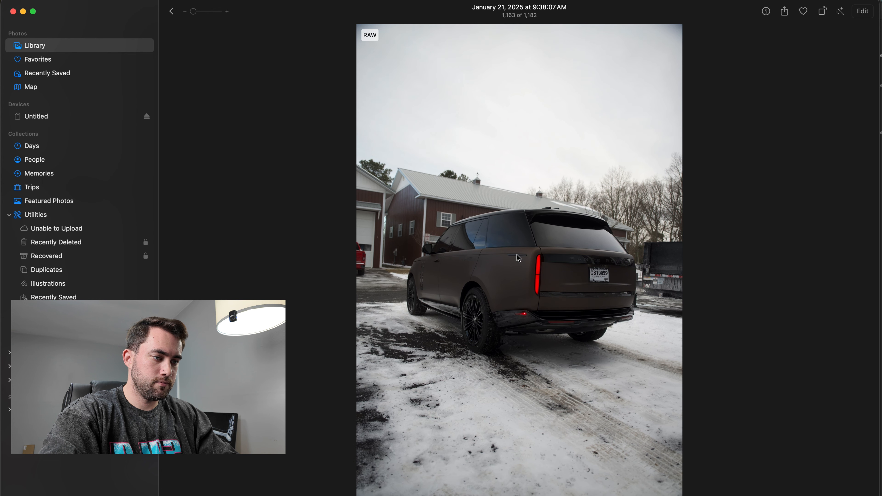
{"action": "key", "text": "Right"}
{"action": "key", "text": "Right"}
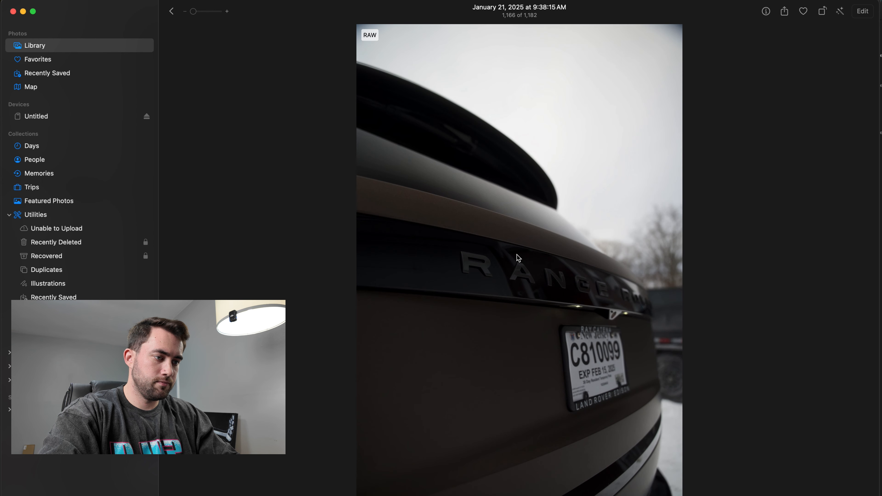
- Review the blue-sky rear three-quarter shots, including the framed and low-angle ones, and favorite the best of each angle
{"action": "key", "text": "Right"}
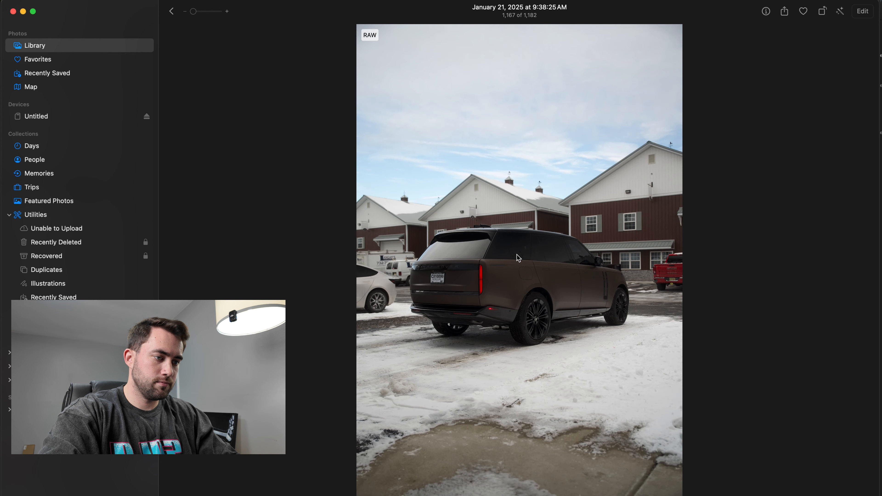
{"action": "key", "text": "Right"}
{"action": "key", "text": "Right"}
{"action": "key", "text": "Right"}
{"action": "key", "text": "Right"}
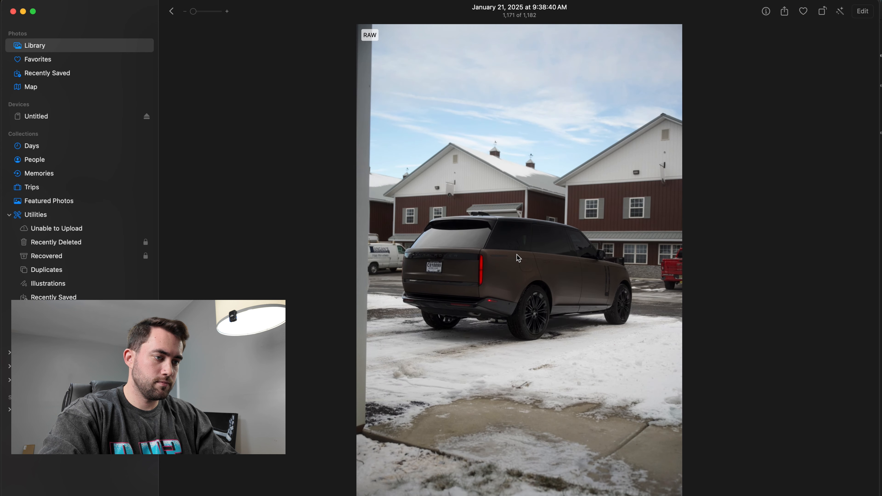
{"action": "key", "text": "Right"}
{"action": "key", "text": "Right"}
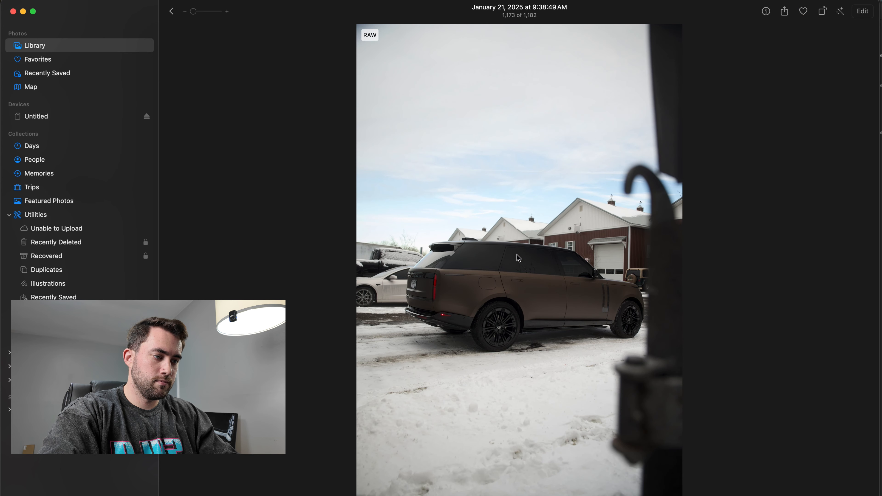
{"action": "key", "text": "Right"}
{"action": "key", "text": "Right"}
{"action": "key", "text": "Right"}
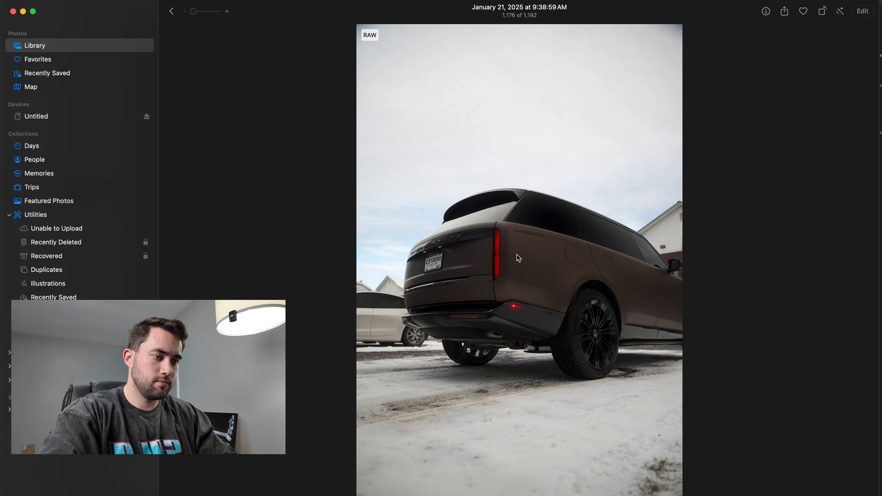
- Favorite the best straight-on rear and headlight close-up shots, and return to the library grid
{"action": "key", "text": "Right"}
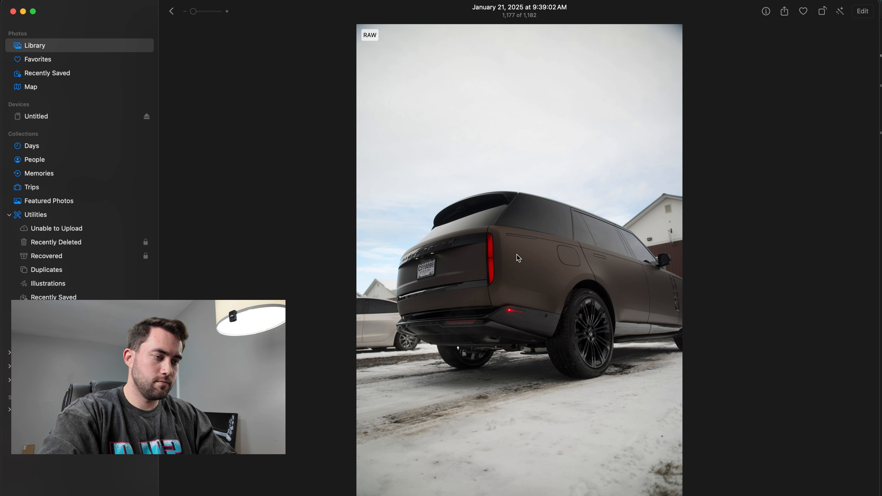
{"action": "key", "text": "Right"}
{"action": "key", "text": "Right"}
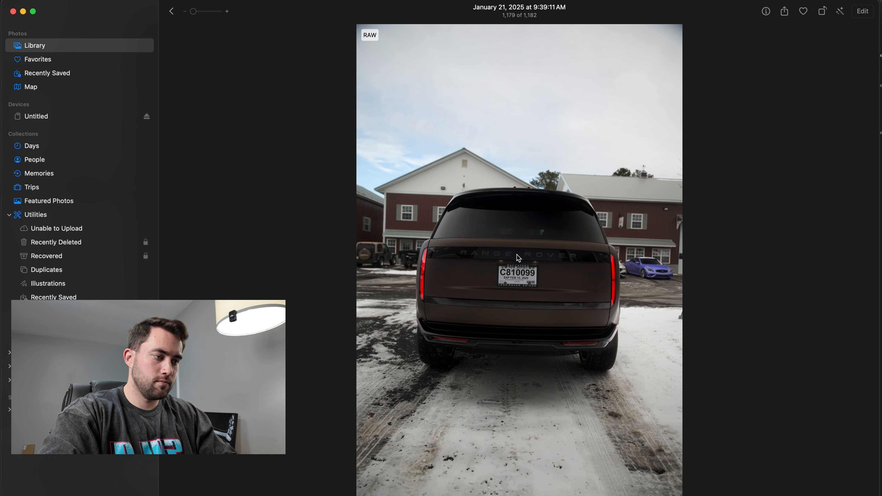
{"action": "key", "text": "Right"}
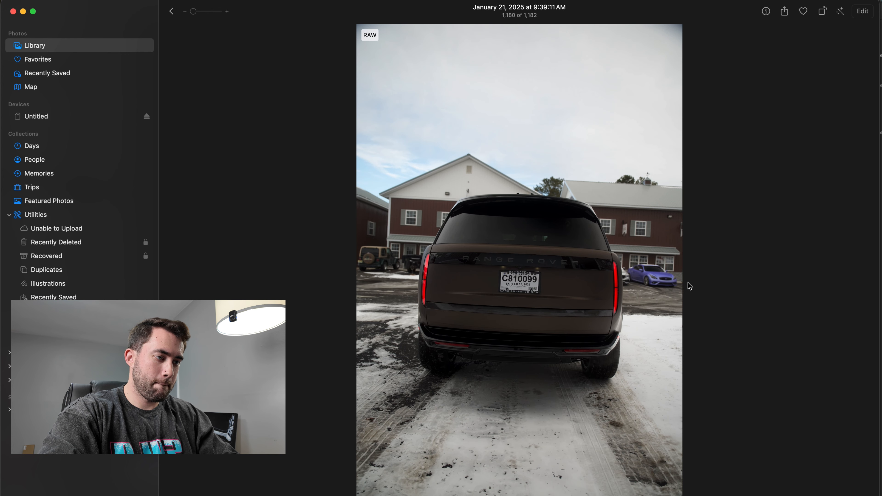
{"action": "key", "text": "Right"}
{"action": "key", "text": "Right"}
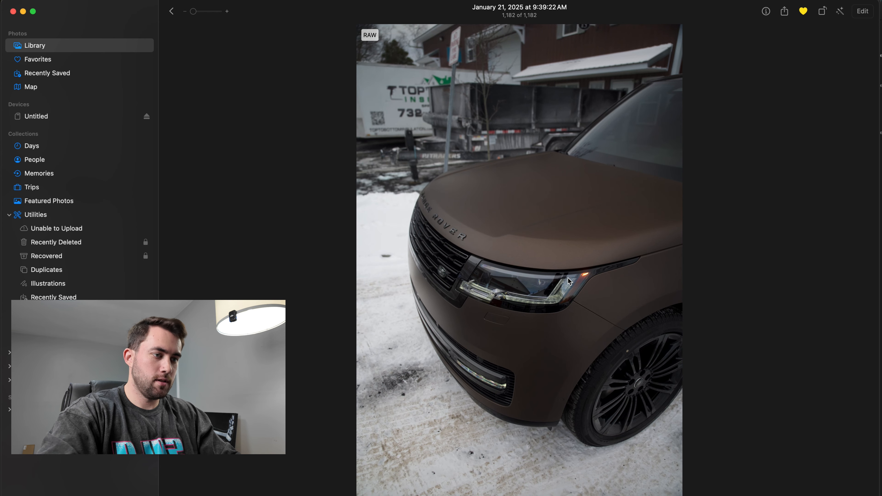
{"action": "key", "text": "Escape"}
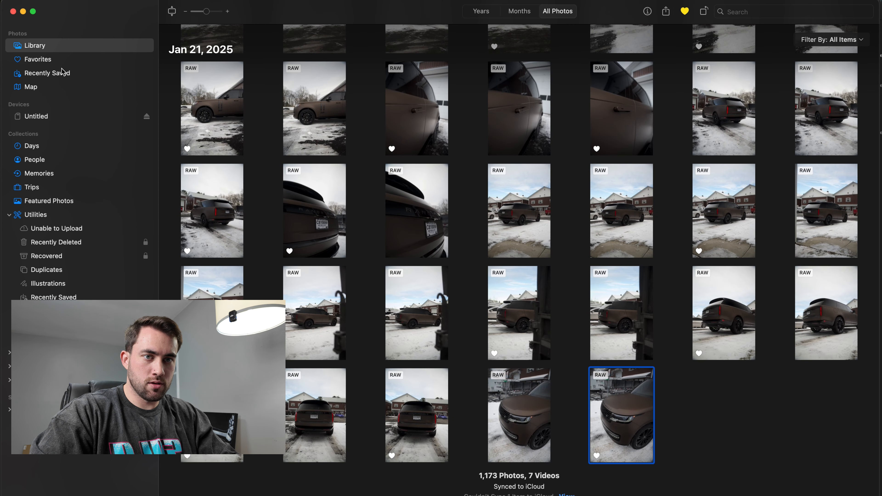
- In the Favorites collection, select all Range Rover photos from the first side-profile shot through the headlight close-up
{"action": "left_click", "coordinate": [38, 59]}
{"action": "left_click", "coordinate": [419, 269]}
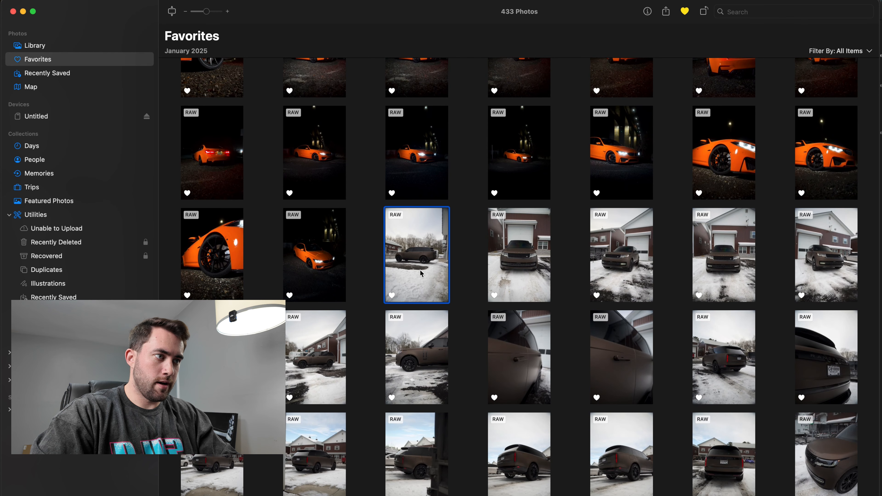
{"action": "left_click", "coordinate": [832, 446], "text": "shift"}
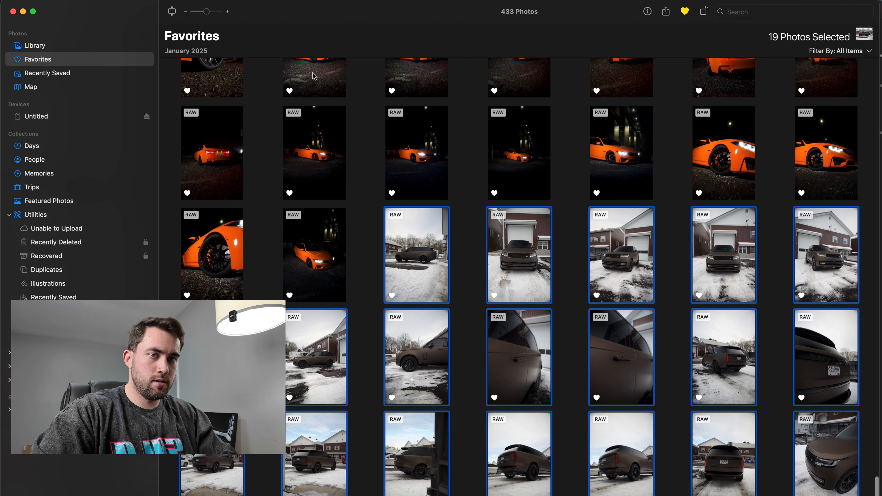
- Start exporting the selected photos as unmodified originals, using their file names and no subfolder format
{"action": "left_click", "coordinate": [62, 0]}
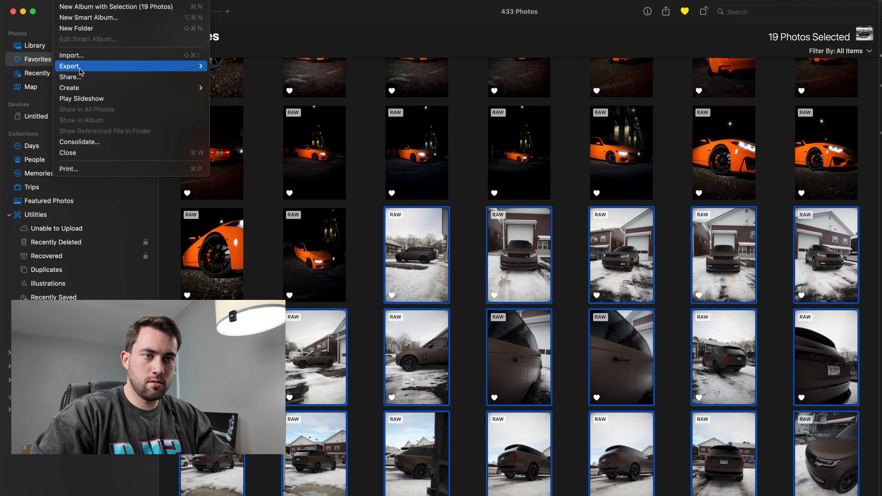
{"action": "mouse_move", "coordinate": [80, 68]}
{"action": "left_click", "coordinate": [222, 78]}
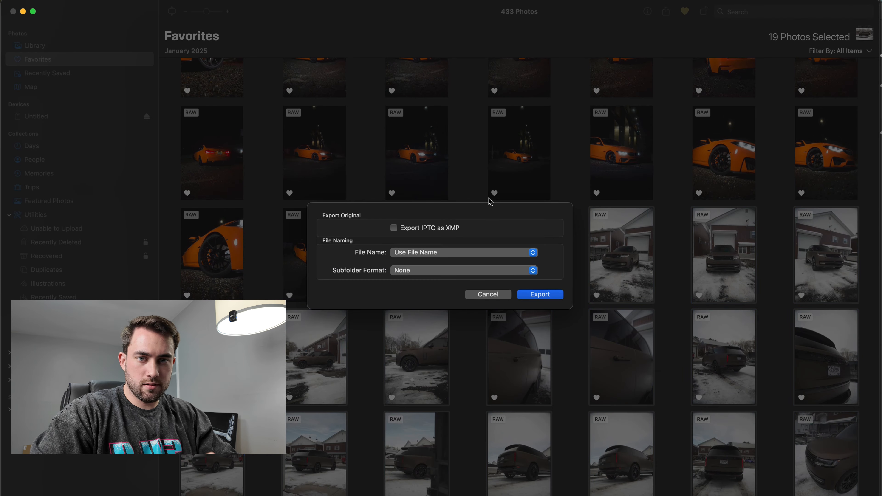
{"action": "left_click", "coordinate": [526, 295]}
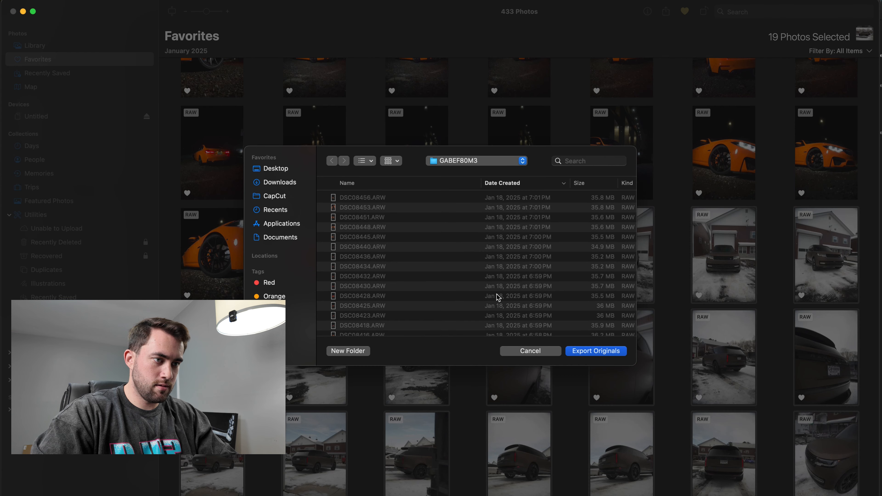
- Create an export folder on the Desktop named "brown range" followed by the client's first name
{"action": "left_click", "coordinate": [479, 167]}
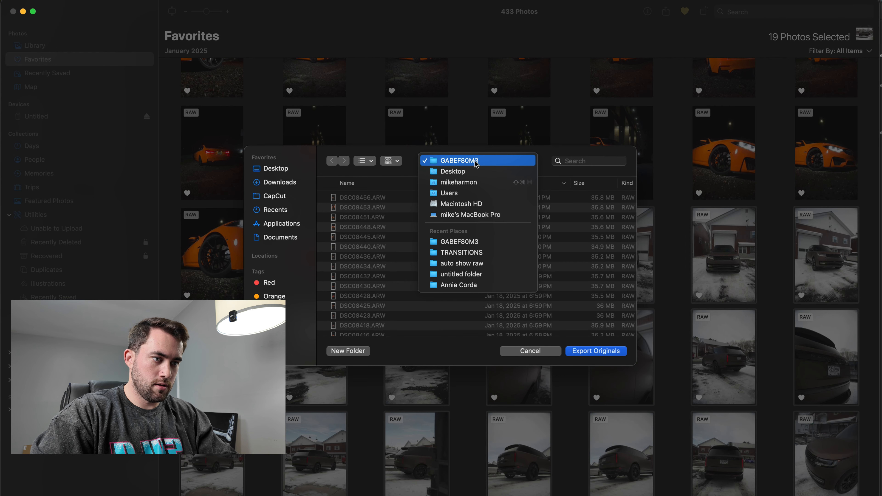
{"action": "left_click", "coordinate": [471, 174]}
{"action": "left_click", "coordinate": [349, 351]}
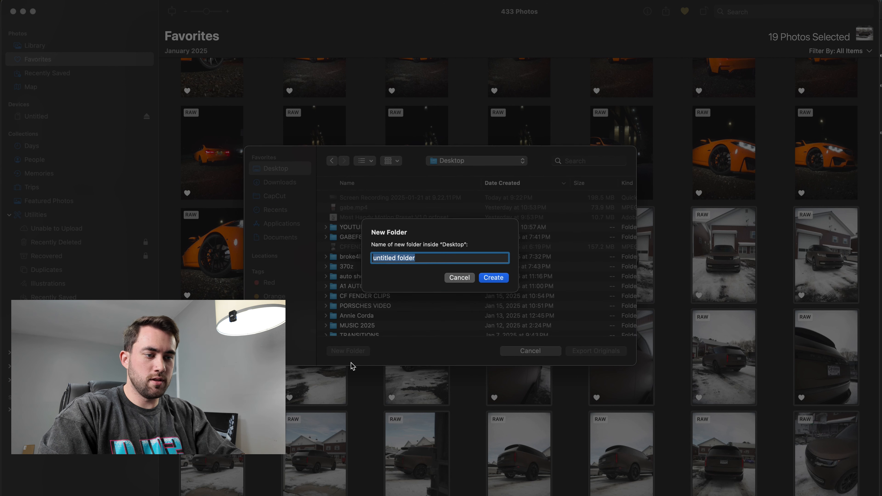
{"action": "type", "text": "brown range"}
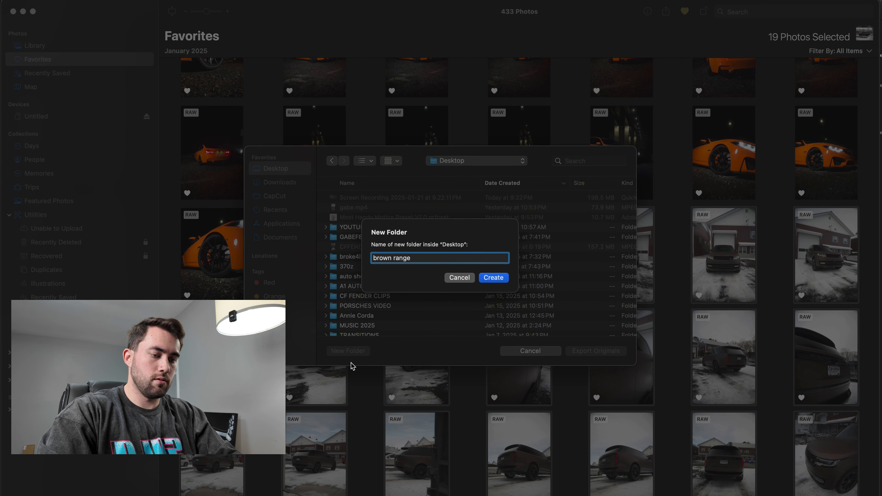
{"action": "type", "text": " erick"}
{"action": "key", "text": "Return"}
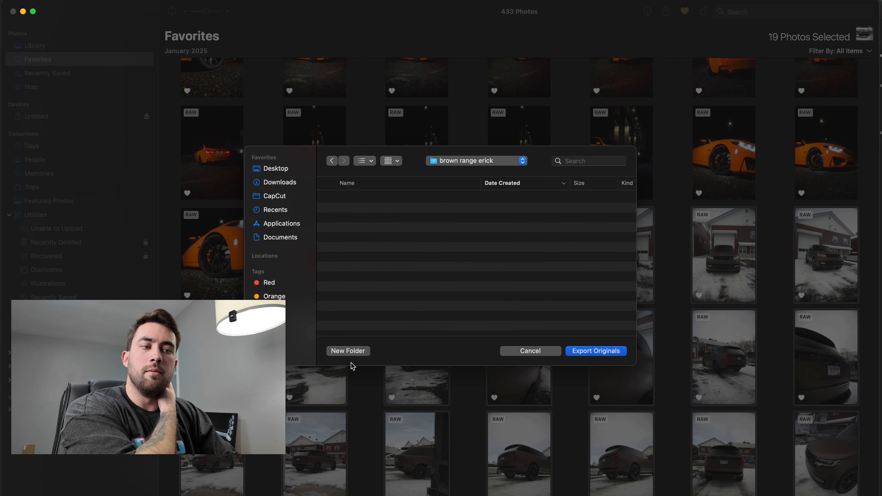
- Export the selected originals into the new folder and minimize the photo library window
{"action": "key", "text": "Return"}
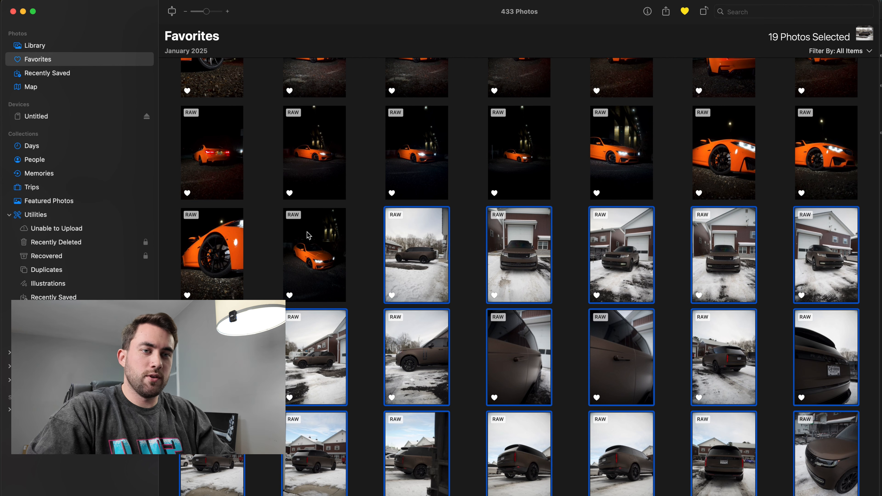
{"action": "left_click", "coordinate": [23, 13]}
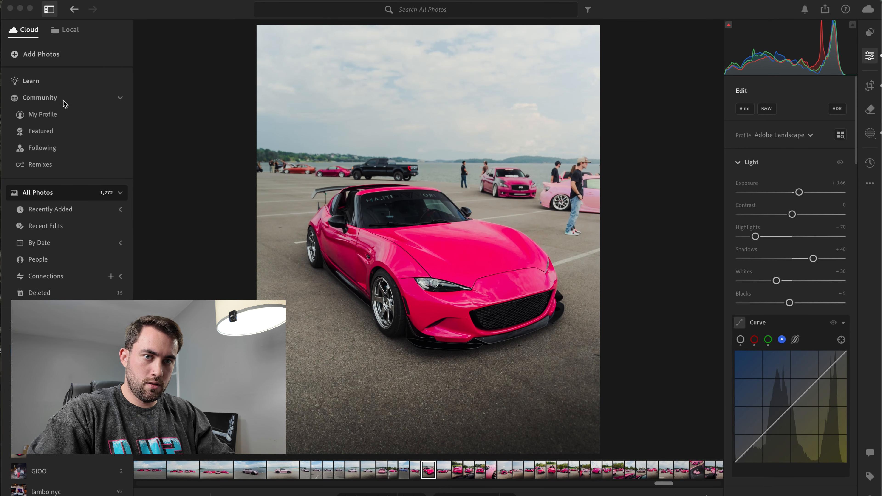
- In Lightroom, import all 19 RAW photos from the "brown range" export folder into the cloud library
{"action": "left_click", "coordinate": [49, 57]}
{"action": "left_click", "coordinate": [104, 57]}
{"action": "left_click", "coordinate": [32, 56]}
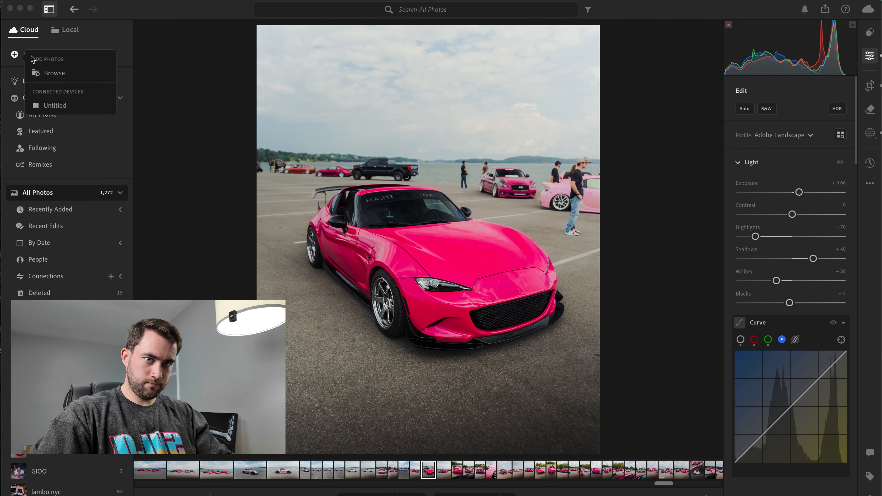
{"action": "left_click", "coordinate": [55, 73]}
{"action": "left_click", "coordinate": [473, 89]}
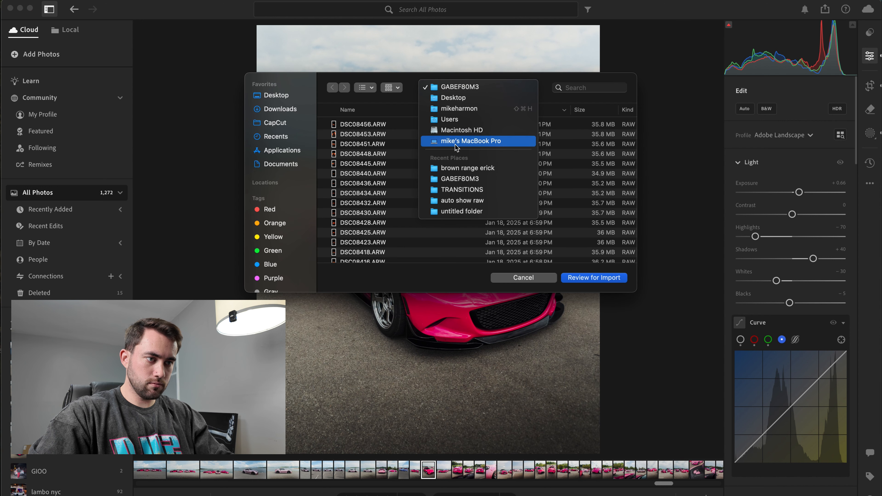
{"action": "left_click", "coordinate": [461, 166]}
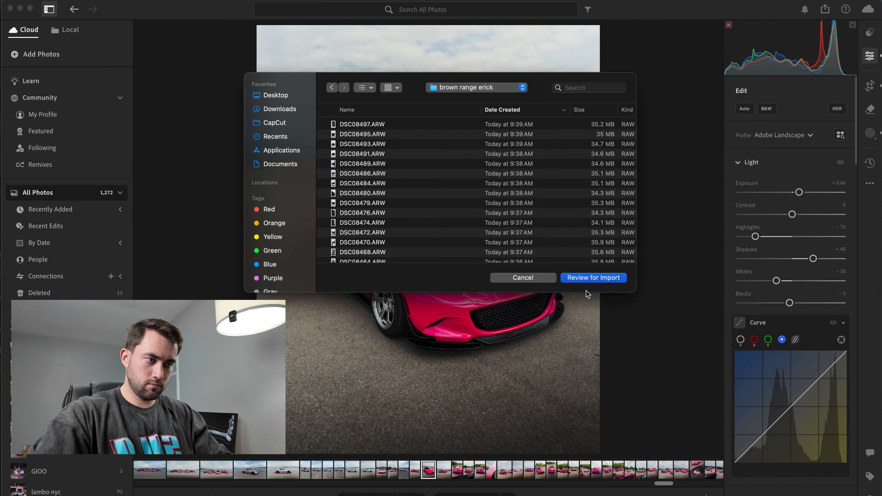
{"action": "left_click", "coordinate": [582, 275]}
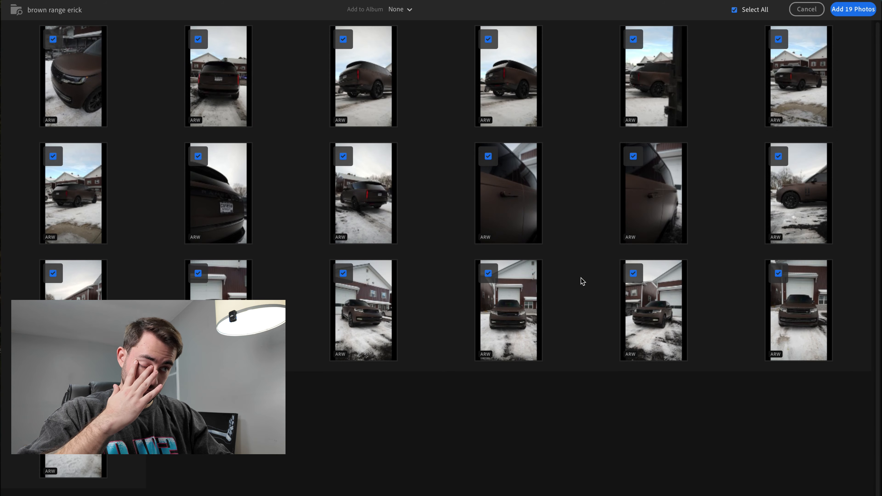
{"action": "left_click", "coordinate": [847, 9]}
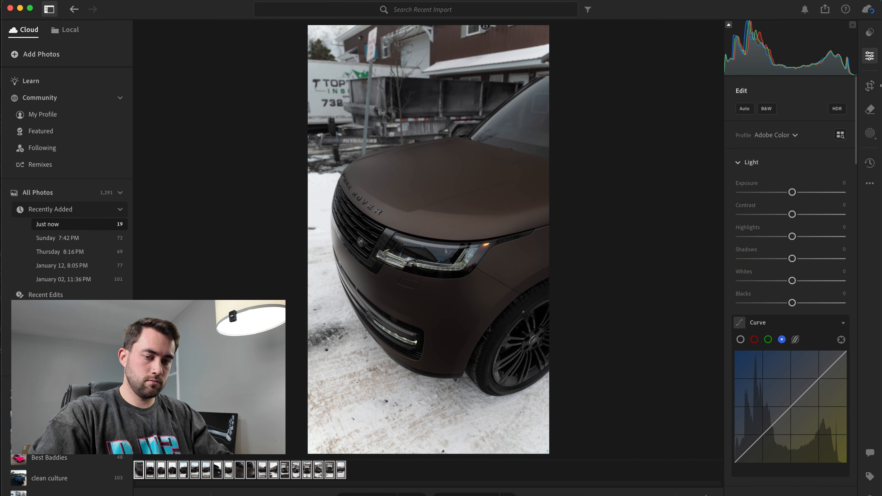
- Create an album named "brown Range" plus the client's first name with the imported photos, and open its first side-profile shot full screen
{"action": "key", "text": "super+n"}
{"action": "type", "text": "brown Range erick"}
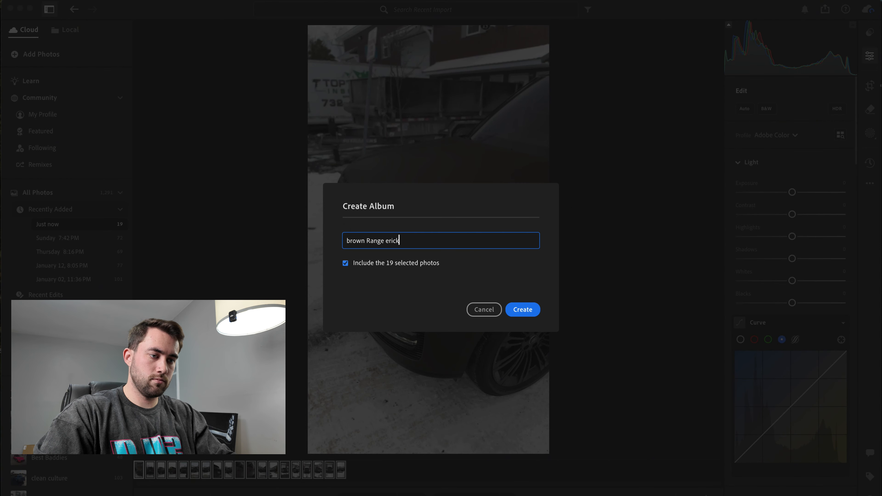
{"action": "key", "text": "Return"}
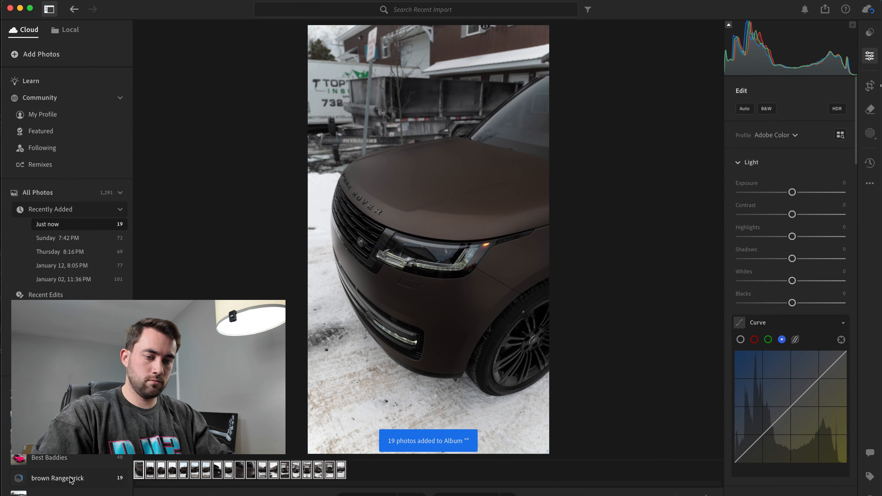
{"action": "left_click", "coordinate": [71, 480]}
{"action": "left_click", "coordinate": [139, 471]}
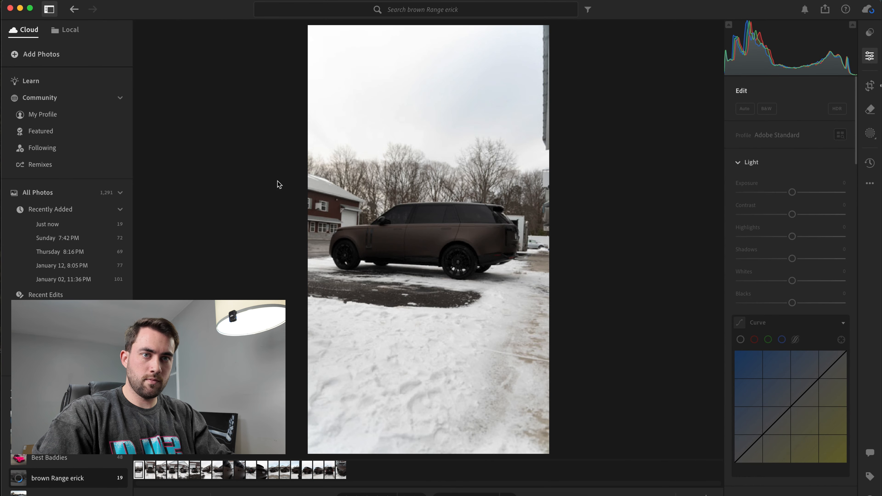
{"action": "left_click", "coordinate": [30, 8]}
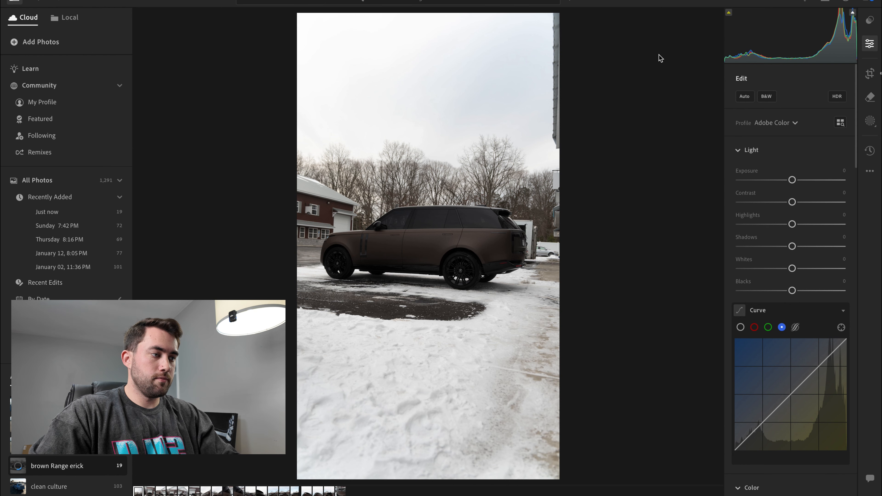
- Crop the side-profile photo to 4 x 5, rotate it to -1.34, enlarge and reposition the crop around the car, and preview it
{"action": "left_click", "coordinate": [871, 75]}
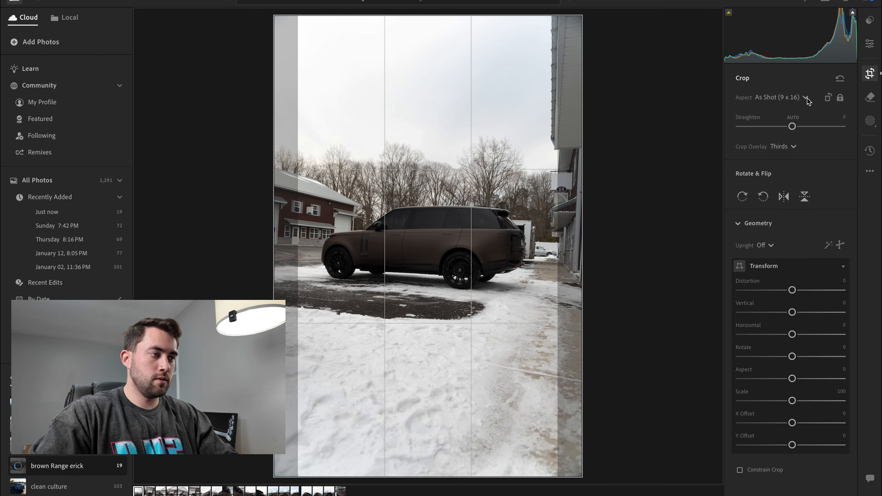
{"action": "left_click", "coordinate": [806, 99]}
{"action": "left_click", "coordinate": [783, 214]}
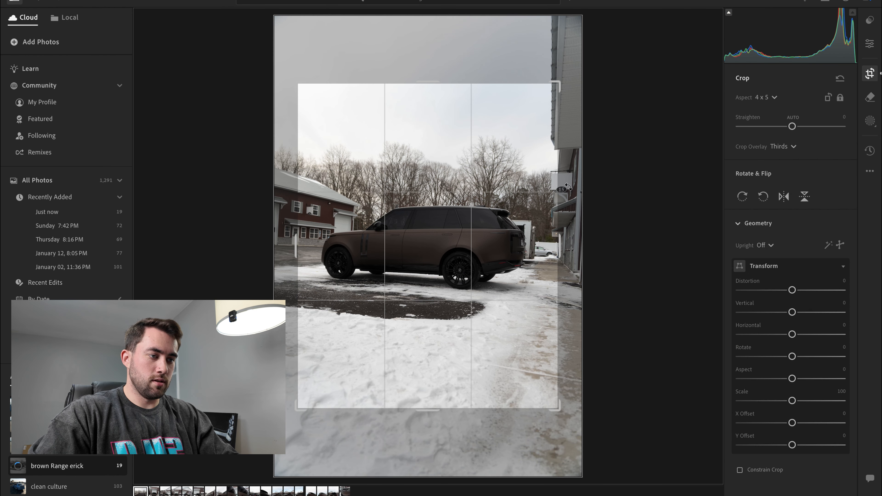
{"action": "left_click_drag", "start_coordinate": [569, 187], "coordinate": [596, 173]}
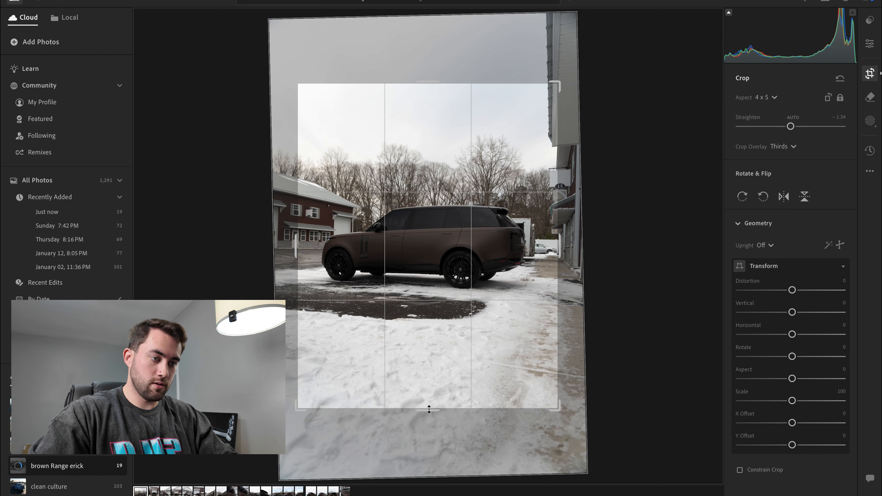
{"action": "left_click_drag", "start_coordinate": [429, 409], "coordinate": [426, 447]}
{"action": "left_click_drag", "start_coordinate": [459, 243], "coordinate": [459, 268]}
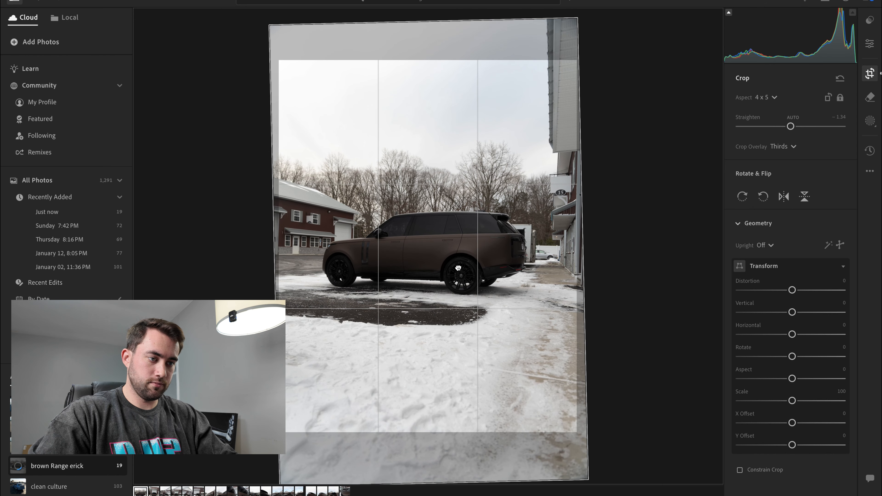
{"action": "key", "text": "e"}
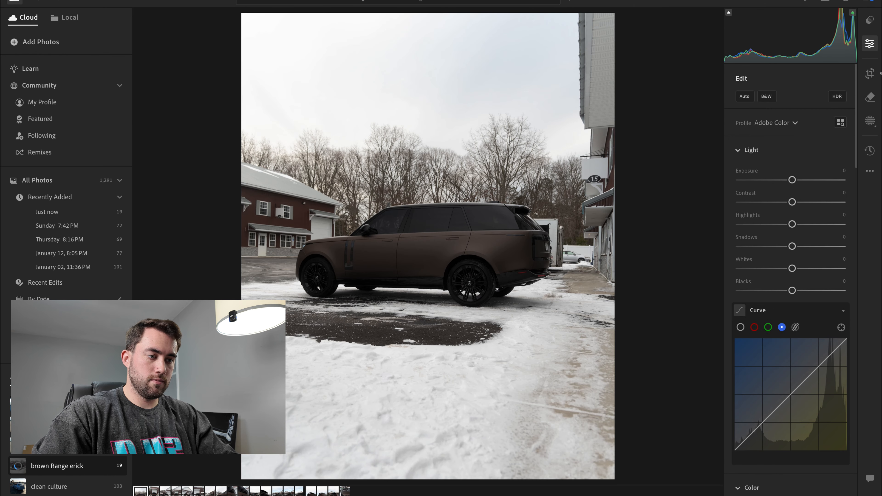
{"action": "key", "text": "f"}
{"action": "key", "text": "f"}
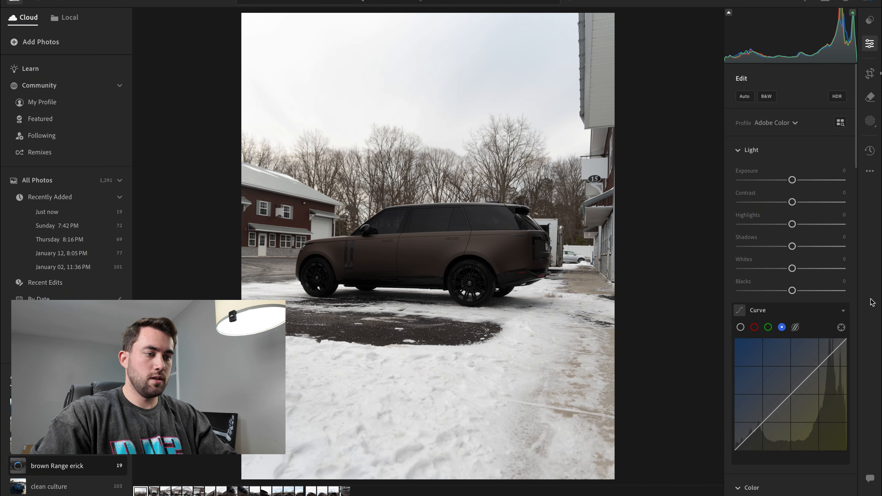
- Add three points to the main tone curve, raising the highlights, lowering the shadows to about 23.5/22.0 and lifting the midtones to about 49.0/53.3
{"action": "left_click", "coordinate": [741, 329]}
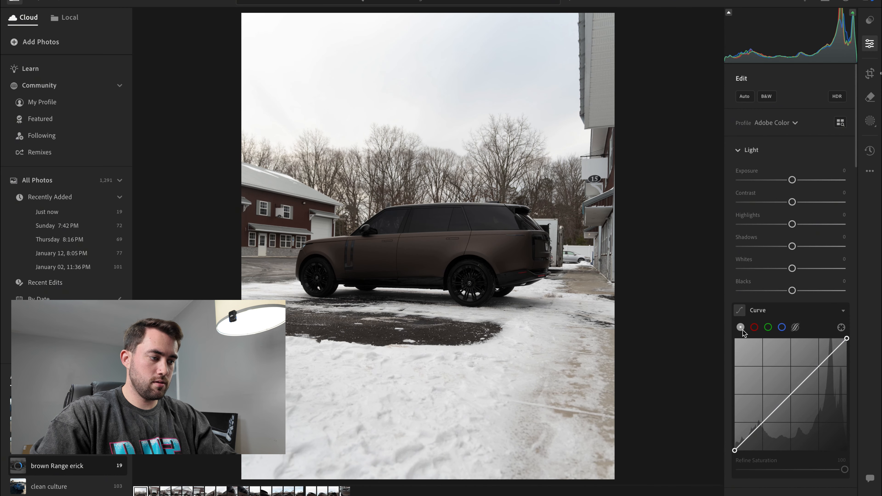
{"action": "left_click", "coordinate": [792, 394]}
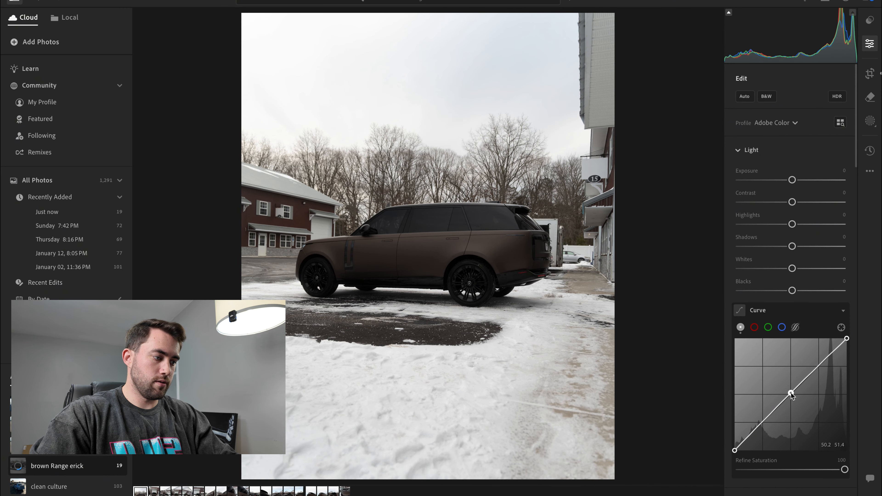
{"action": "left_click", "coordinate": [763, 422]}
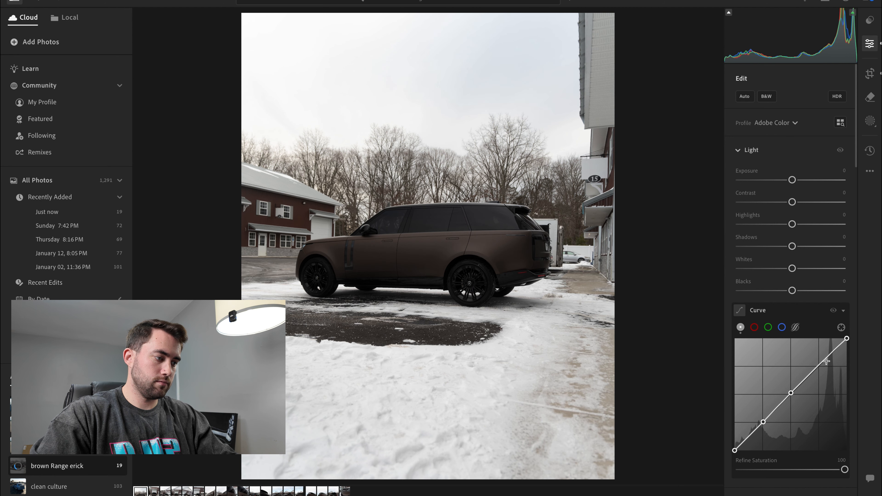
{"action": "left_click_drag", "start_coordinate": [822, 365], "coordinate": [819, 362]}
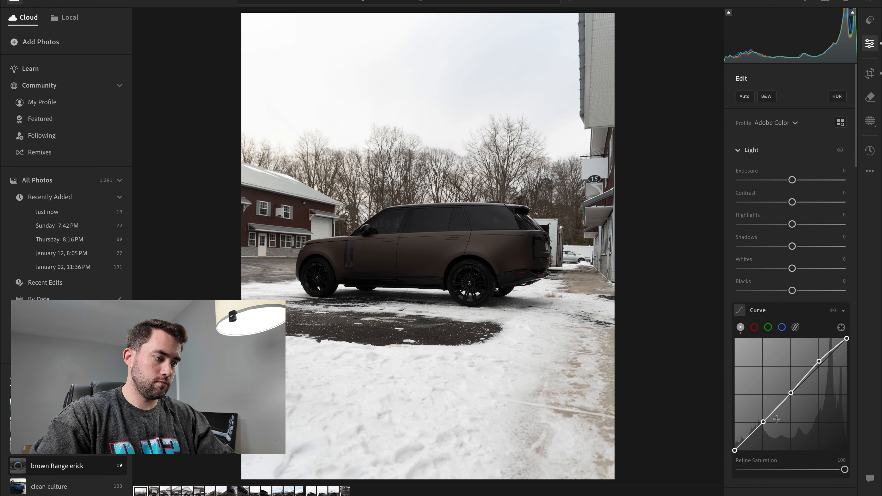
{"action": "left_click_drag", "start_coordinate": [764, 424], "coordinate": [761, 428]}
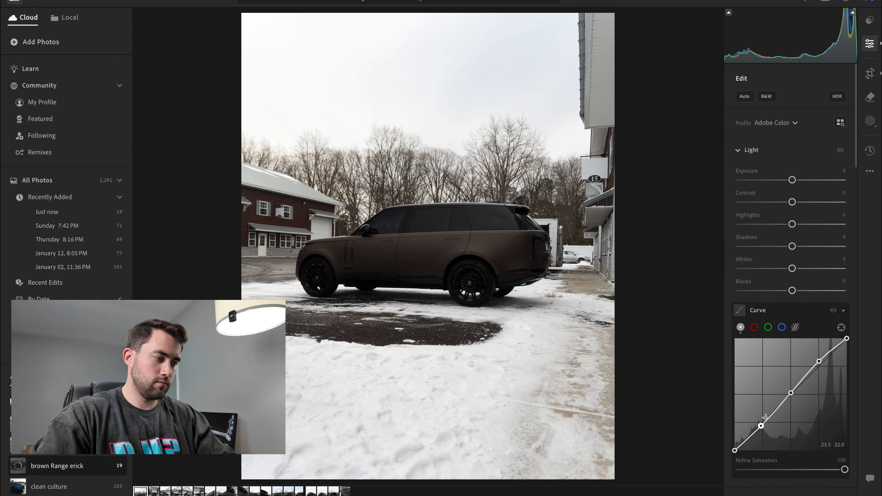
{"action": "left_click_drag", "start_coordinate": [791, 394], "coordinate": [790, 390]}
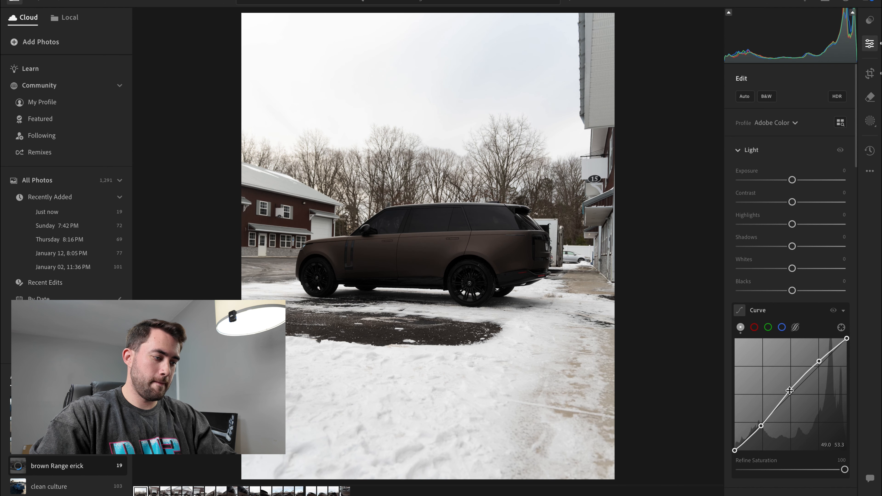
- Add a deep-shadow point to the tone curve at about 13.7/12.5 and raise the shadow point to about 25.5/29.0
{"action": "left_click_drag", "start_coordinate": [749, 438], "coordinate": [721, 448]}
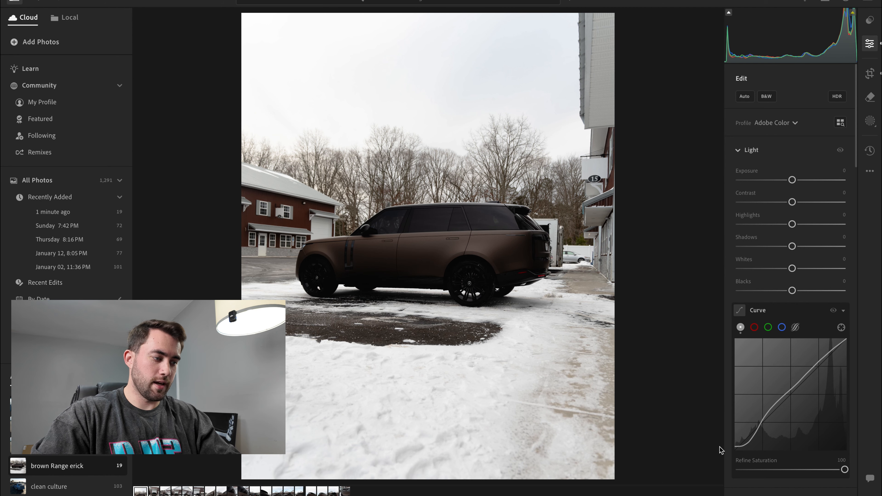
{"action": "mouse_move", "coordinate": [759, 426]}
{"action": "mouse_move", "coordinate": [736, 449]}
{"action": "left_mouse_down"}
{"action": "mouse_move", "coordinate": [730, 462]}
{"action": "mouse_move", "coordinate": [748, 439]}
{"action": "left_mouse_up"}
{"action": "left_click_drag", "start_coordinate": [750, 441], "coordinate": [750, 439]}
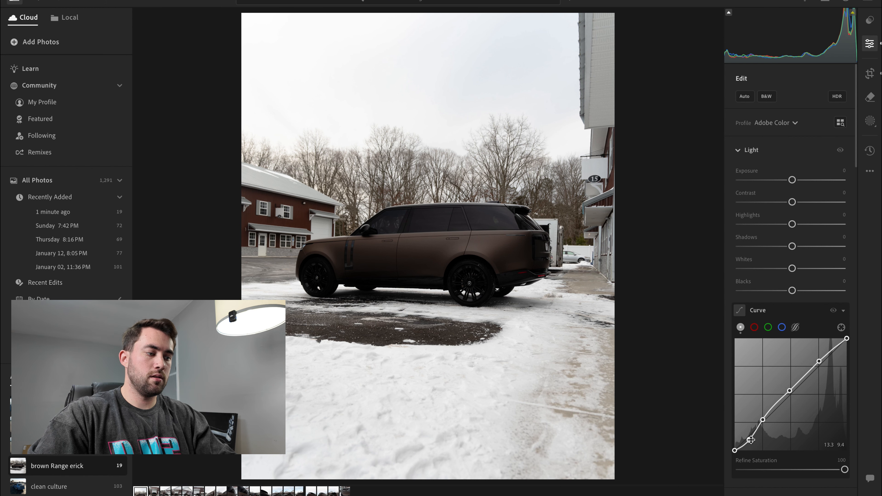
{"action": "left_click_drag", "start_coordinate": [751, 440], "coordinate": [749, 438]}
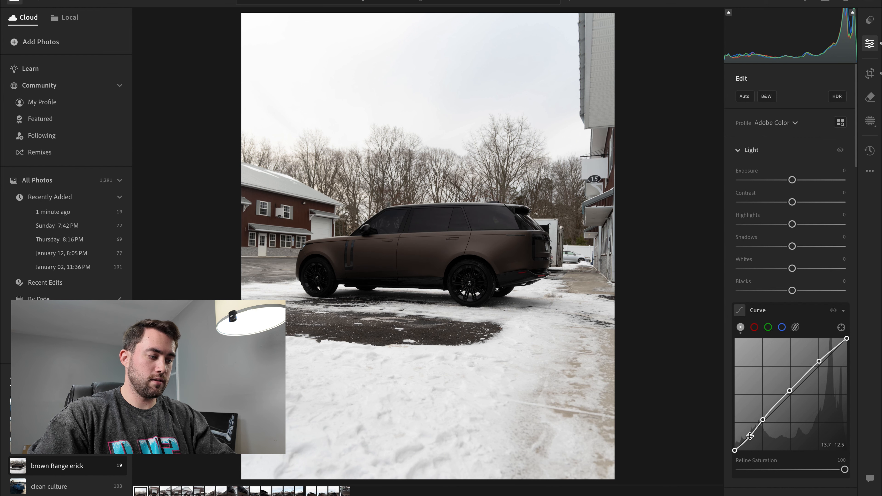
{"action": "left_click_drag", "start_coordinate": [763, 421], "coordinate": [764, 420]}
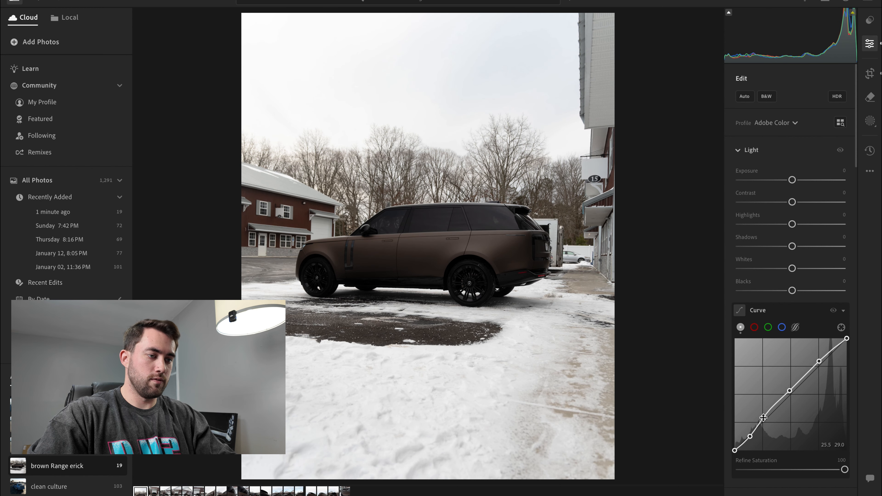
- Set Shadows to +27, Contrast to +10 and Highlights to -15, and apply the Adobe Landscape profile
{"action": "mouse_move", "coordinate": [792, 247]}
{"action": "left_mouse_down"}
{"action": "mouse_move", "coordinate": [815, 248]}
{"action": "mouse_move", "coordinate": [807, 247]}
{"action": "left_mouse_up"}
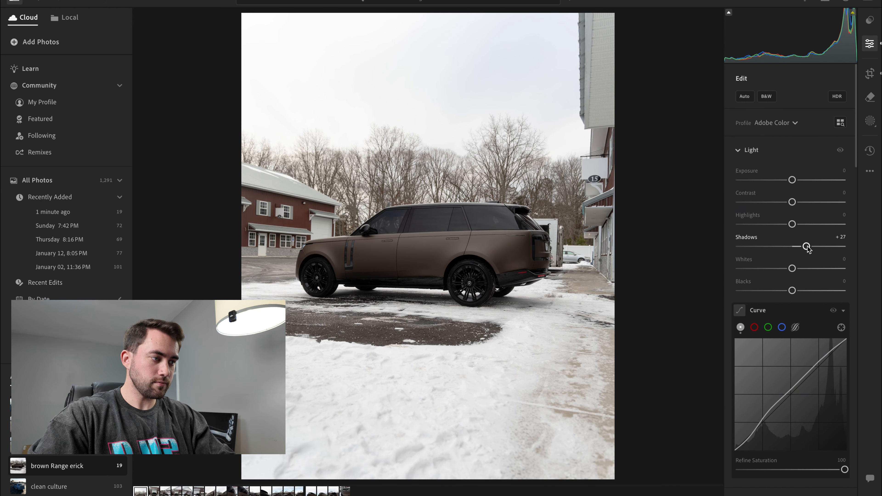
{"action": "left_click_drag", "start_coordinate": [792, 203], "coordinate": [783, 225]}
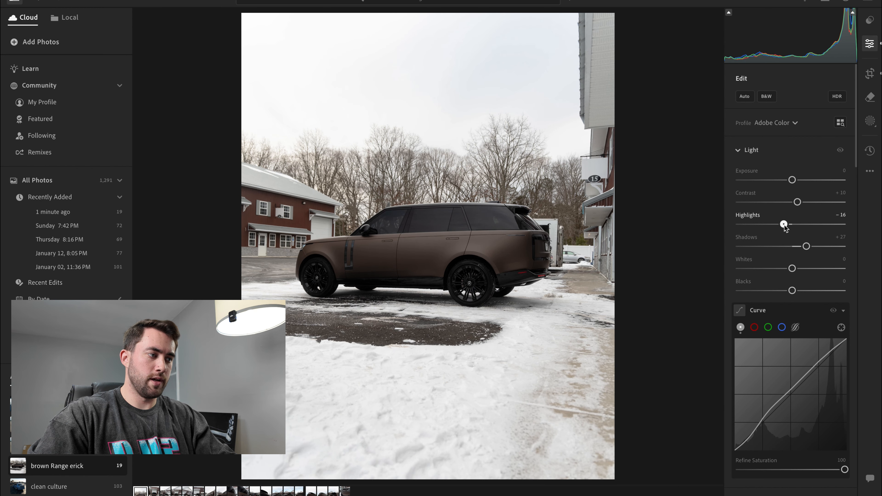
{"action": "left_click", "coordinate": [789, 123]}
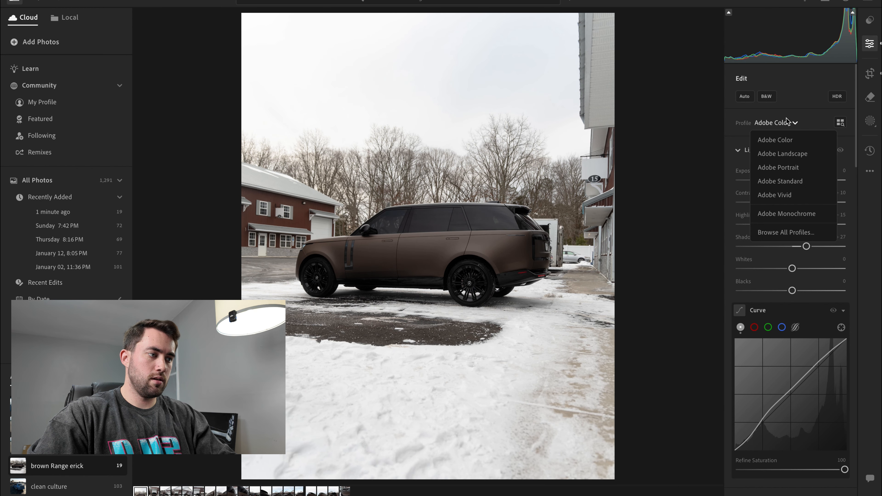
{"action": "left_click", "coordinate": [785, 154]}
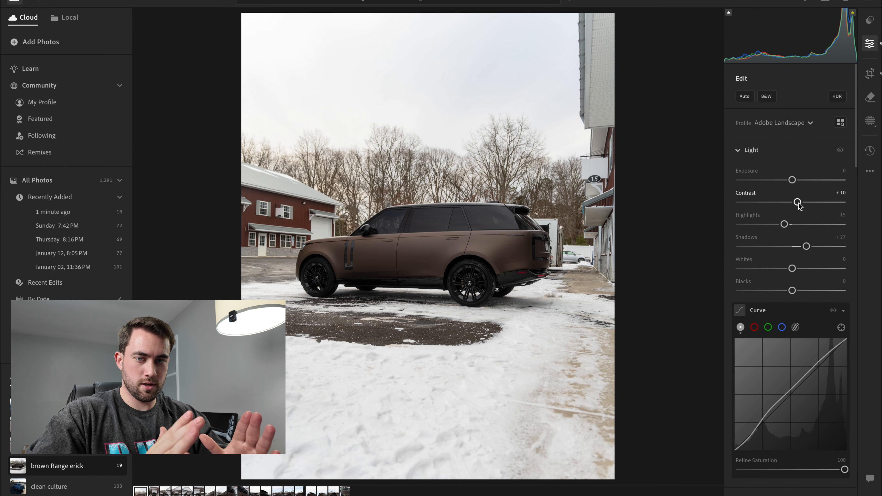
- Raise the tone curve's midtone point to about 49.8/55.7 and sample the white balance from the foreground snow
{"action": "scroll", "coordinate": [793, 327], "scroll_direction": "down", "scroll_amount": 4}
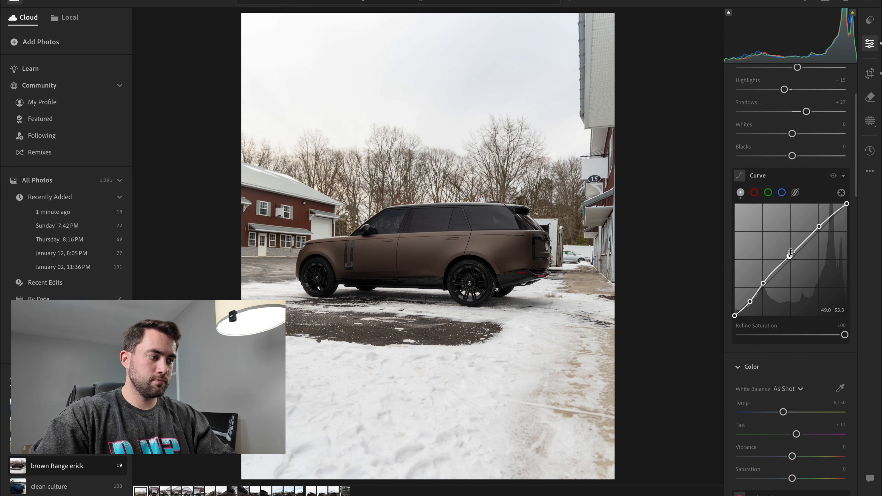
{"action": "left_click_drag", "start_coordinate": [791, 256], "coordinate": [791, 253]}
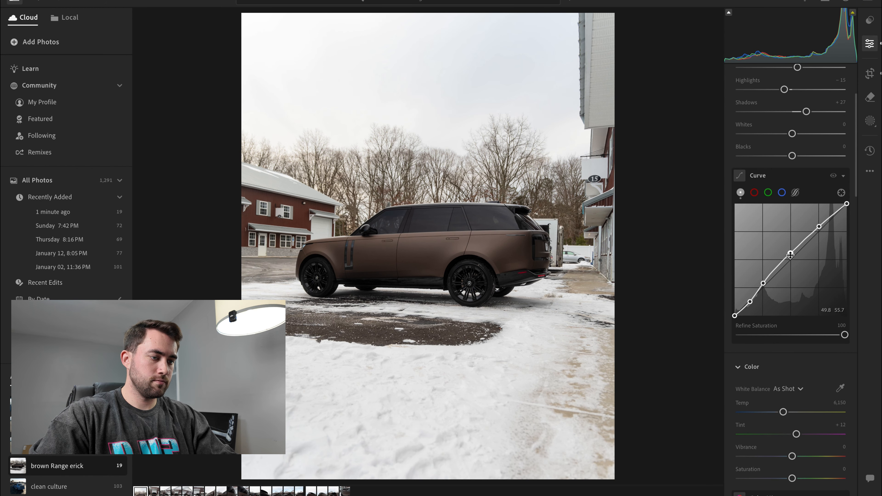
{"action": "scroll", "coordinate": [791, 300], "scroll_direction": "up", "scroll_amount": 1}
{"action": "left_click", "coordinate": [840, 402]}
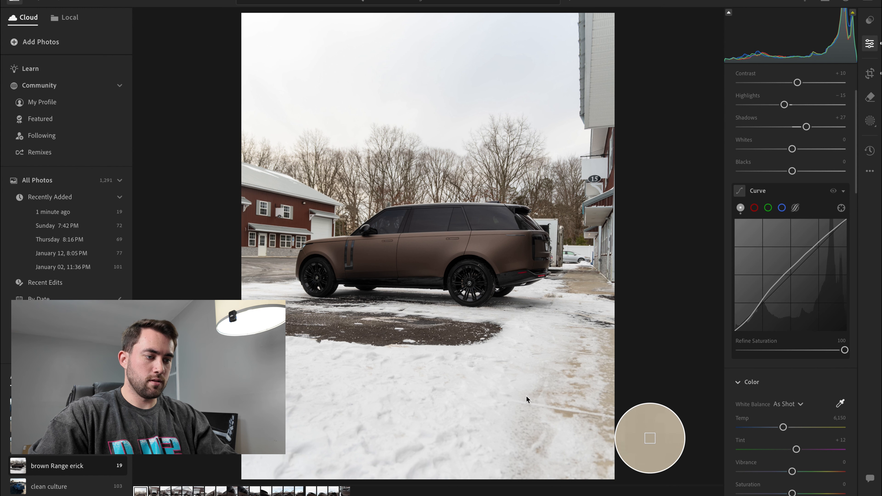
{"action": "left_click", "coordinate": [519, 375]}
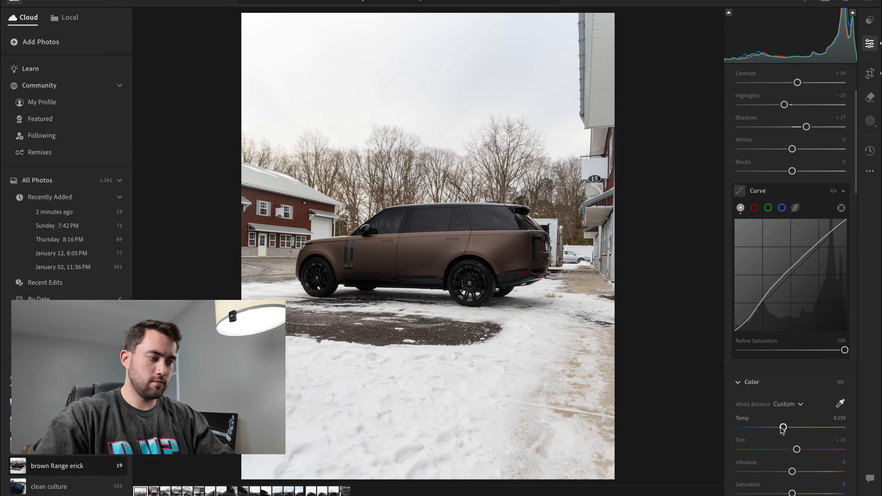
- Raise the tone curve's midtone point to about 49.0/56.9 and add a slightly lifted point on either side of it
{"action": "left_click_drag", "start_coordinate": [785, 430], "coordinate": [788, 431]}
{"action": "scroll", "coordinate": [790, 369], "scroll_direction": "down", "scroll_amount": 2}
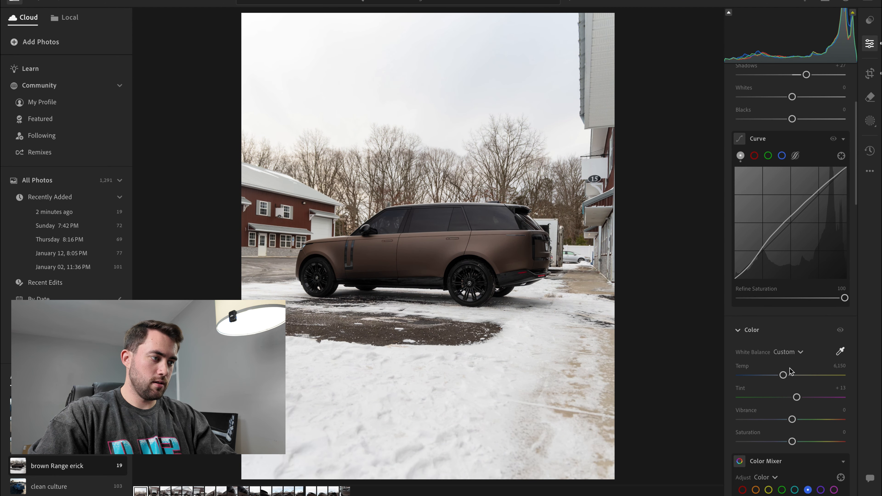
{"action": "left_click_drag", "start_coordinate": [790, 218], "coordinate": [789, 217]}
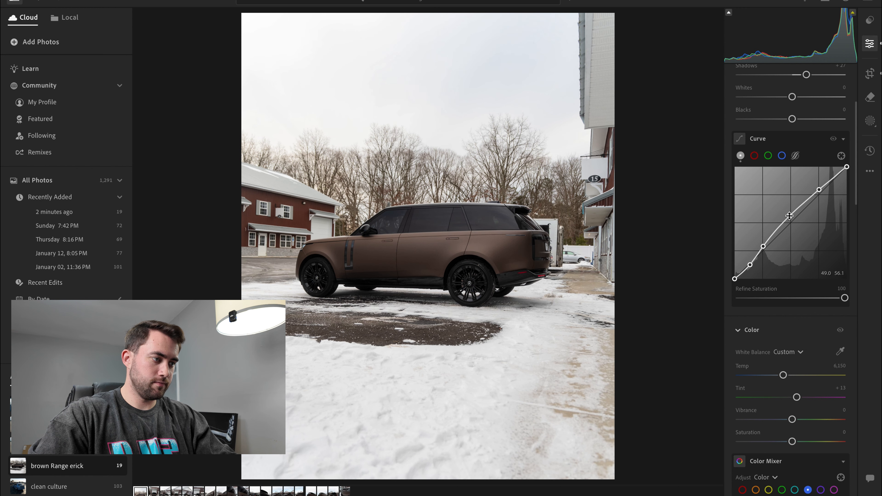
{"action": "left_click", "coordinate": [777, 230]}
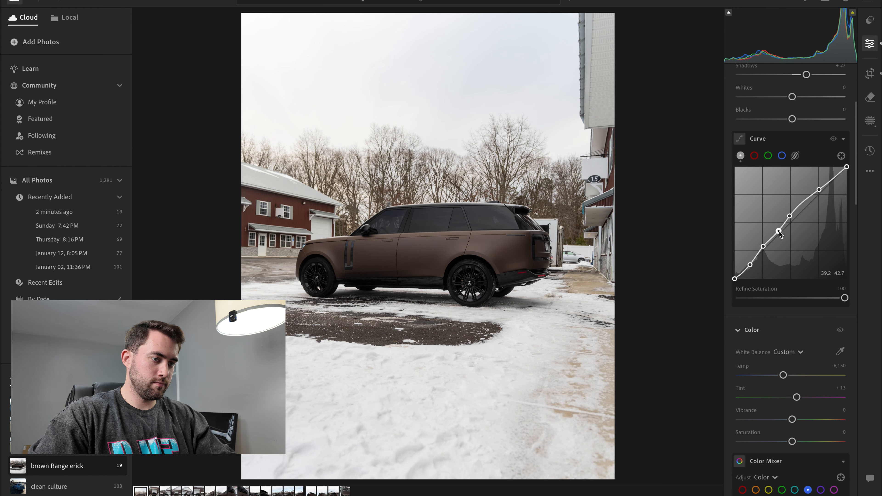
{"action": "left_click_drag", "start_coordinate": [777, 230], "coordinate": [776, 230]}
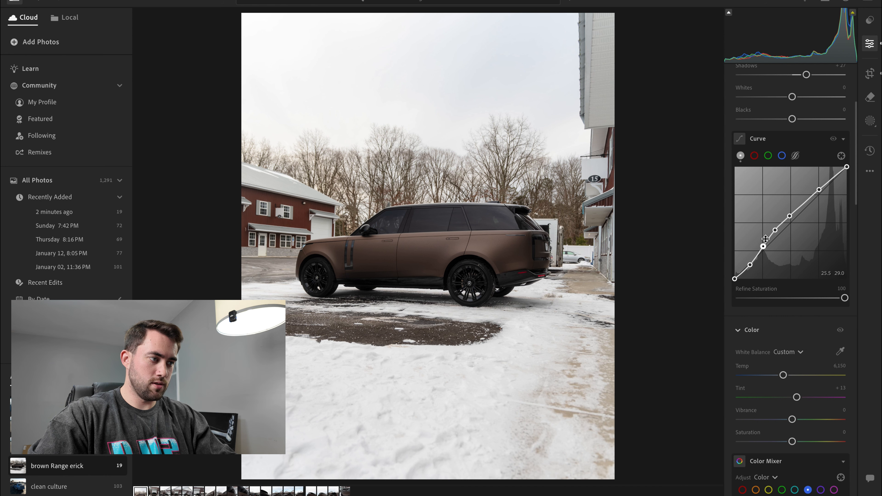
{"action": "left_click", "coordinate": [805, 202]}
{"action": "left_click_drag", "start_coordinate": [805, 203], "coordinate": [804, 202]}
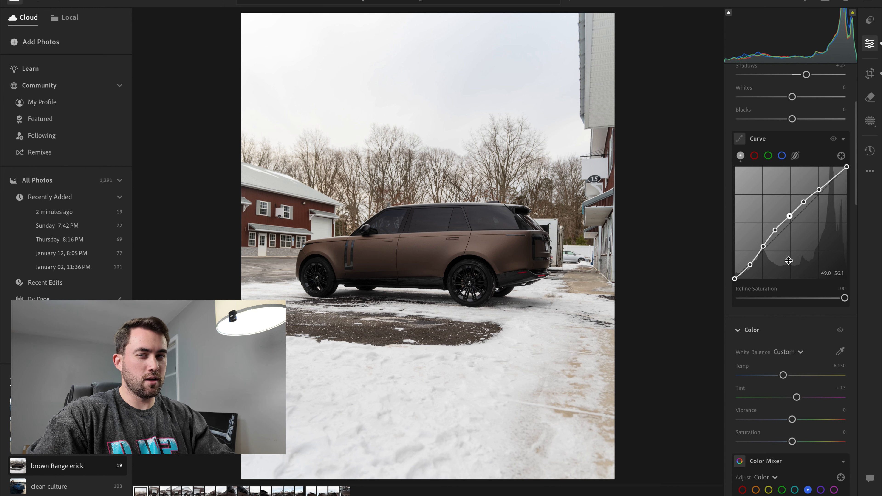
{"action": "scroll", "coordinate": [788, 298], "scroll_direction": "down", "scroll_amount": 3}
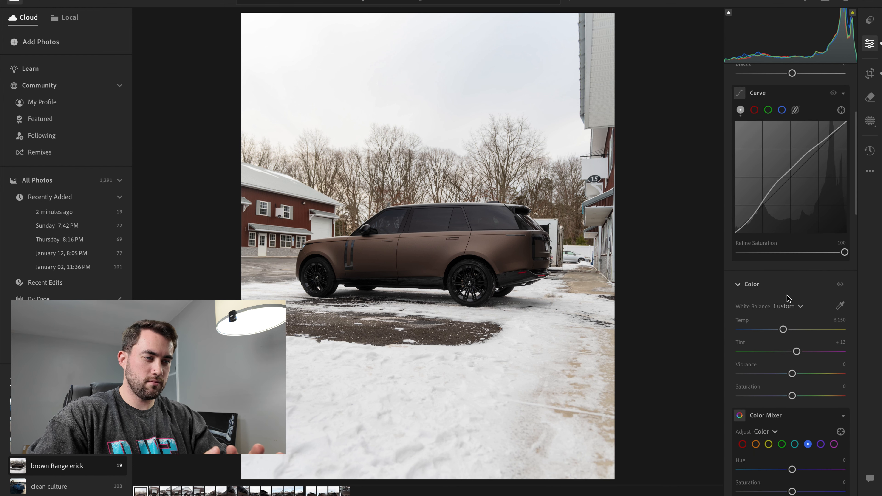
{"action": "scroll", "coordinate": [790, 233], "scroll_direction": "up", "scroll_amount": 4}
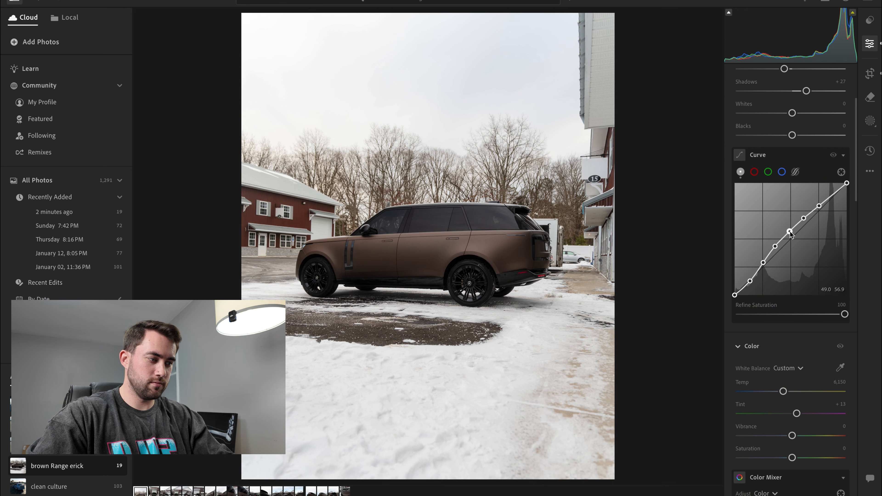
- In the Color Mixer, set the saturation of reds to +10, oranges to +5 and yellows to +10
{"action": "scroll", "coordinate": [781, 345], "scroll_direction": "down", "scroll_amount": 6}
{"action": "scroll", "coordinate": [781, 346], "scroll_direction": "down", "scroll_amount": 7}
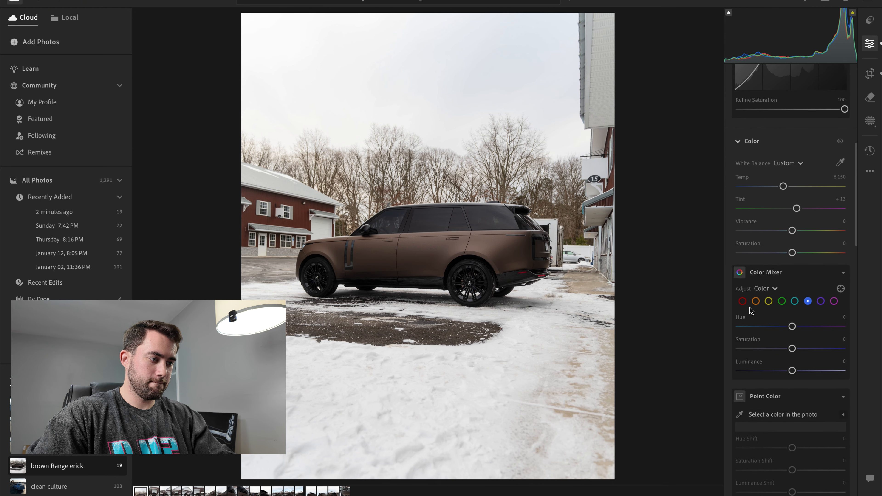
{"action": "left_click", "coordinate": [743, 301]}
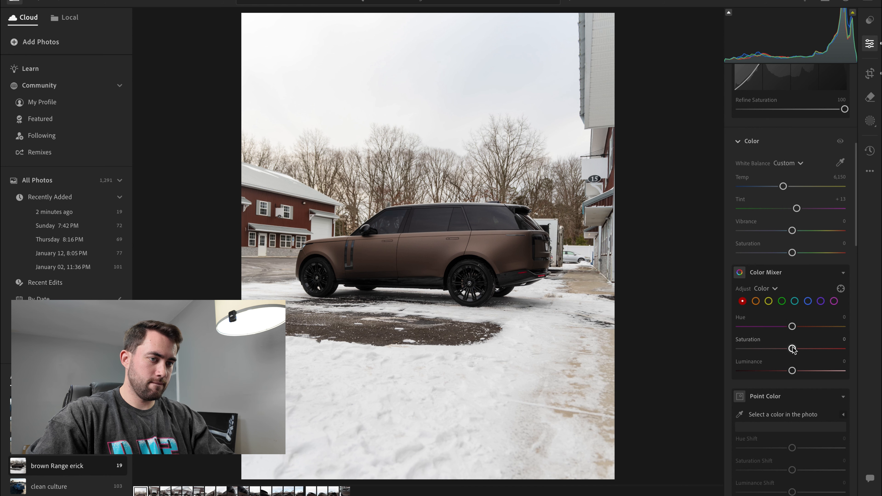
{"action": "mouse_move", "coordinate": [792, 348]}
{"action": "left_mouse_down"}
{"action": "mouse_move", "coordinate": [829, 352]}
{"action": "mouse_move", "coordinate": [801, 351]}
{"action": "left_mouse_up"}
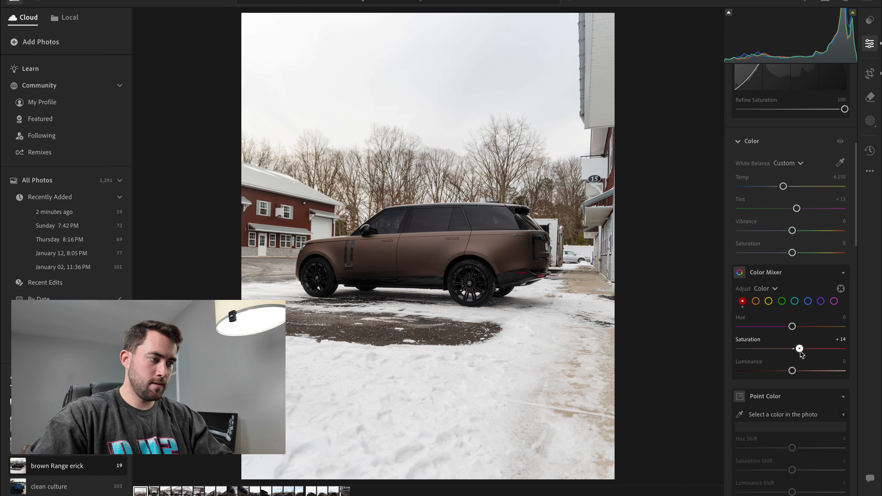
{"action": "left_click", "coordinate": [756, 302]}
{"action": "mouse_move", "coordinate": [795, 348]}
{"action": "left_mouse_down"}
{"action": "mouse_move", "coordinate": [844, 348]}
{"action": "mouse_move", "coordinate": [802, 340]}
{"action": "left_mouse_up"}
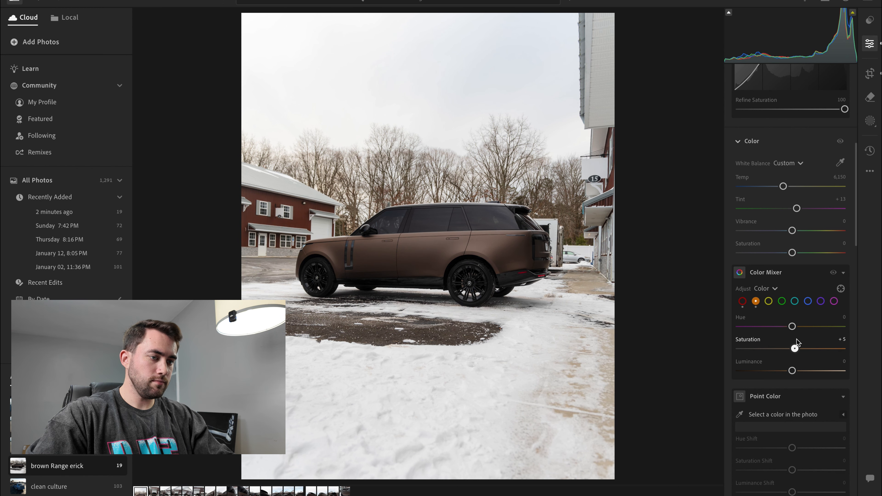
{"action": "left_click", "coordinate": [769, 302]}
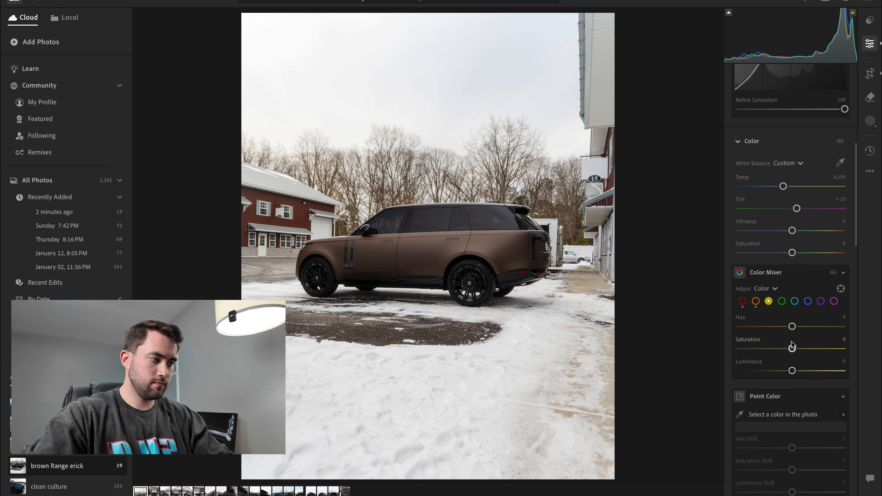
{"action": "mouse_move", "coordinate": [793, 349]}
{"action": "left_mouse_down"}
{"action": "mouse_move", "coordinate": [743, 349]}
{"action": "mouse_move", "coordinate": [833, 349]}
{"action": "mouse_move", "coordinate": [659, 349]}
{"action": "mouse_move", "coordinate": [829, 348]}
{"action": "mouse_move", "coordinate": [804, 343]}
{"action": "left_mouse_up"}
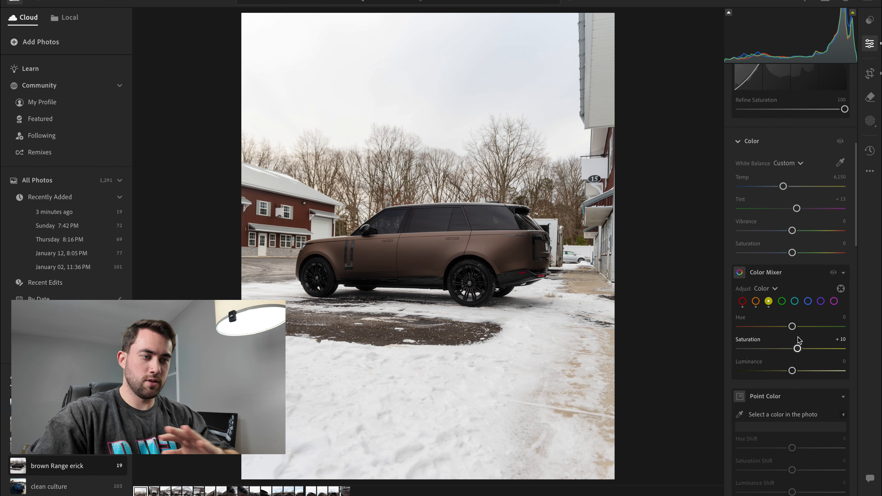
- Try adjusting the green saturation in the Color Mixer and return it to zero
{"action": "left_click", "coordinate": [782, 301]}
{"action": "left_click_drag", "start_coordinate": [750, 342], "coordinate": [793, 349]}
{"action": "left_click", "coordinate": [807, 301]}
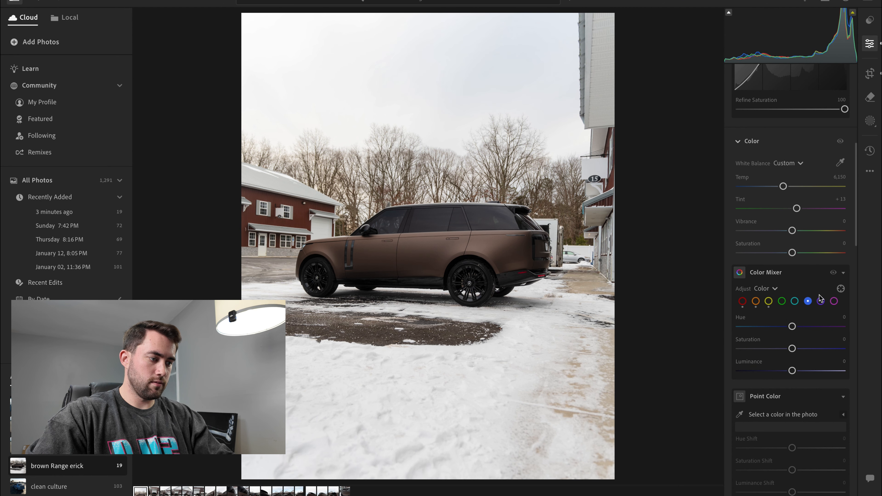
- Tint the shadows blue (hue 238, saturation 2), highlights yellow and midtones green (hue 133, saturation 5), and compare the photo with the original
{"action": "scroll", "coordinate": [821, 335], "scroll_direction": "down", "scroll_amount": 10}
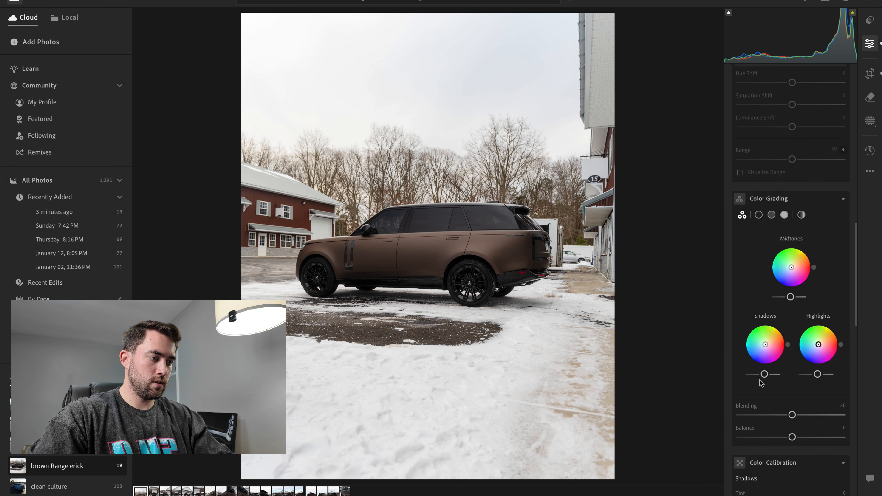
{"action": "left_click_drag", "start_coordinate": [766, 345], "coordinate": [765, 346]}
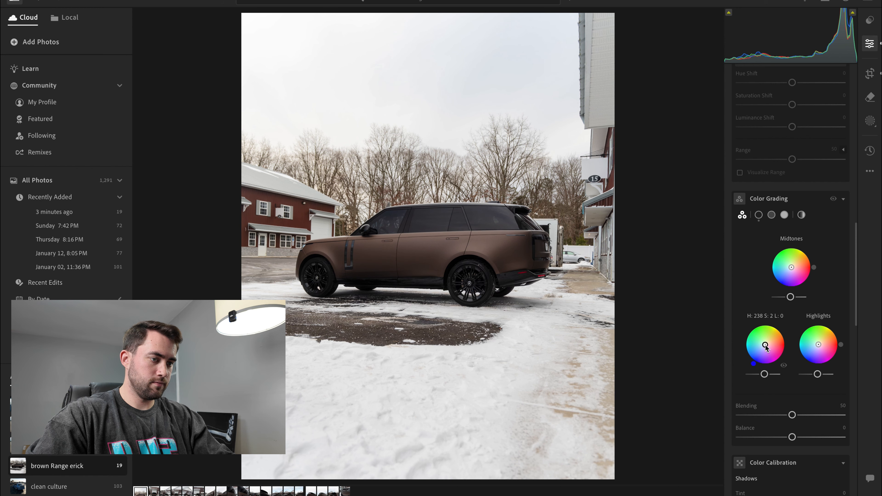
{"action": "left_click_drag", "start_coordinate": [819, 348], "coordinate": [820, 348]}
{"action": "left_click_drag", "start_coordinate": [792, 267], "coordinate": [791, 267]}
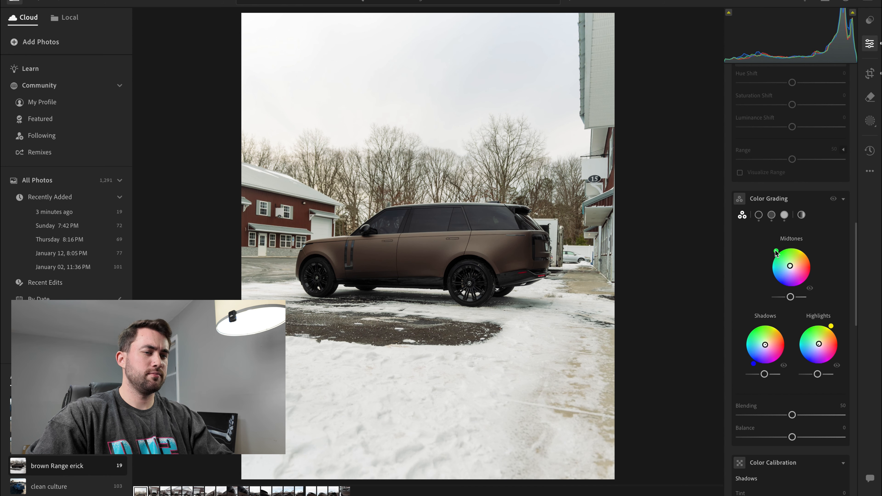
{"action": "left_click", "coordinate": [771, 215]}
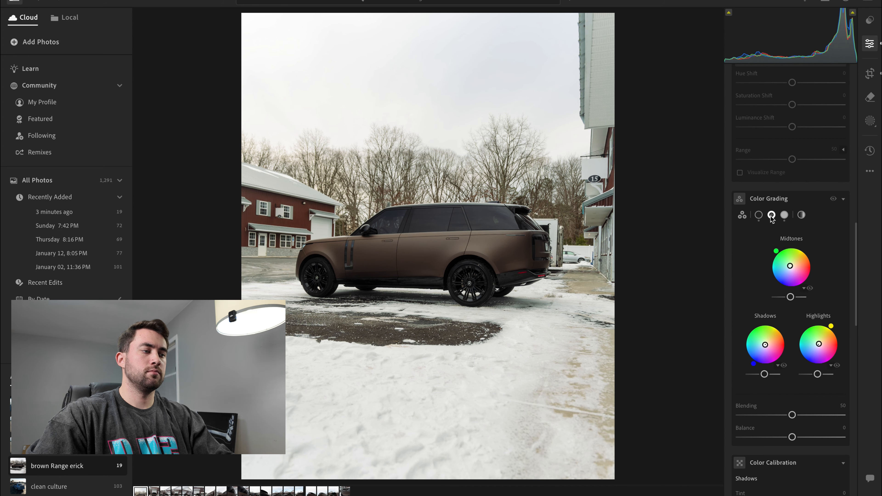
{"action": "left_click_drag", "start_coordinate": [748, 358], "coordinate": [744, 358]}
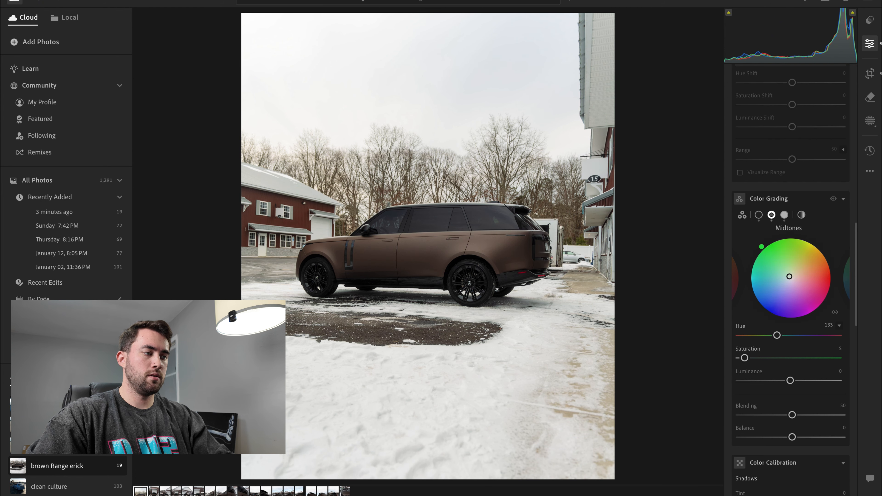
{"action": "key", "text": "backslash"}
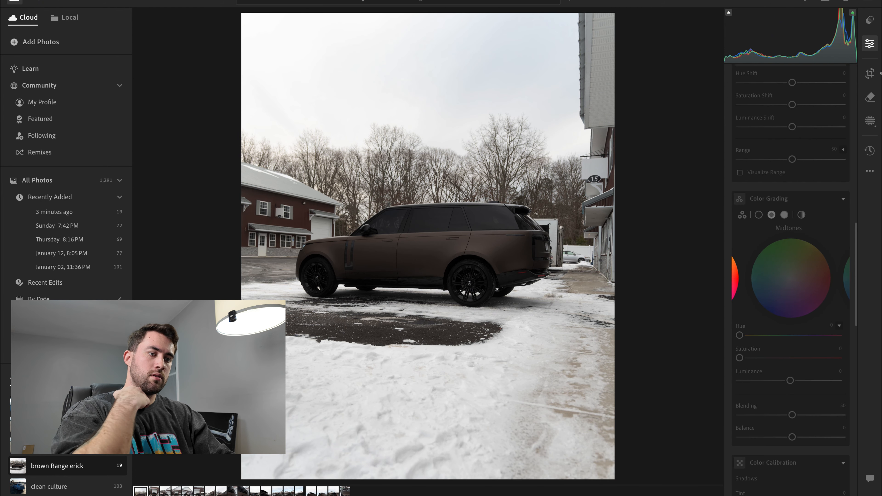
{"action": "key", "text": "backslash"}
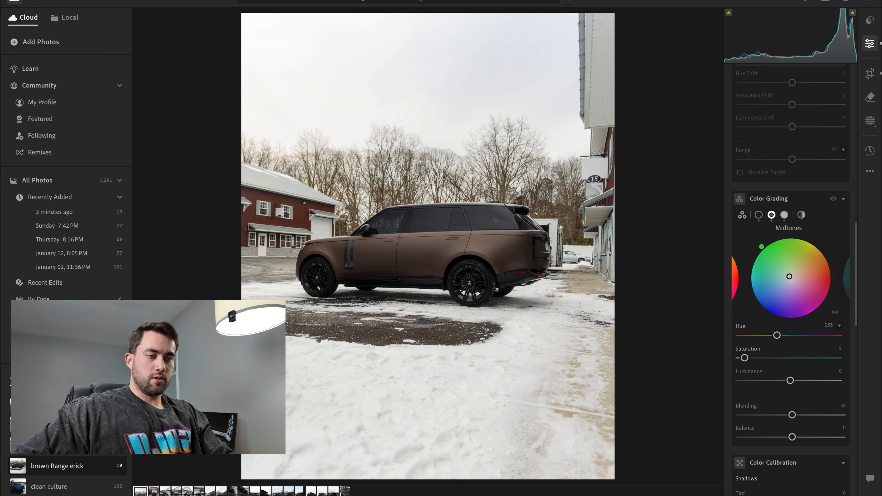
{"action": "key", "text": "backslash"}
{"action": "key", "text": "backslash"}
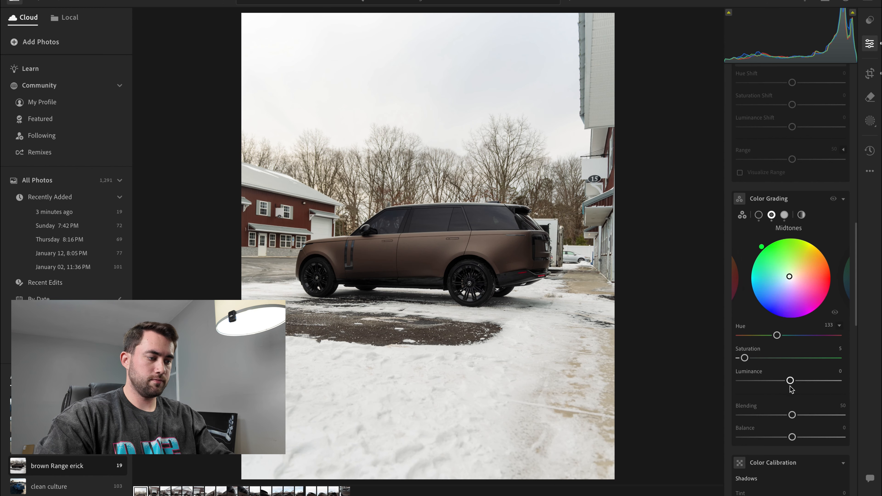
- Set Texture to +6, Clarity to -10, Grain to 5 and Sharpening to 50
{"action": "scroll", "coordinate": [767, 433], "scroll_direction": "down", "scroll_amount": 10}
{"action": "scroll", "coordinate": [767, 433], "scroll_direction": "down", "scroll_amount": 3}
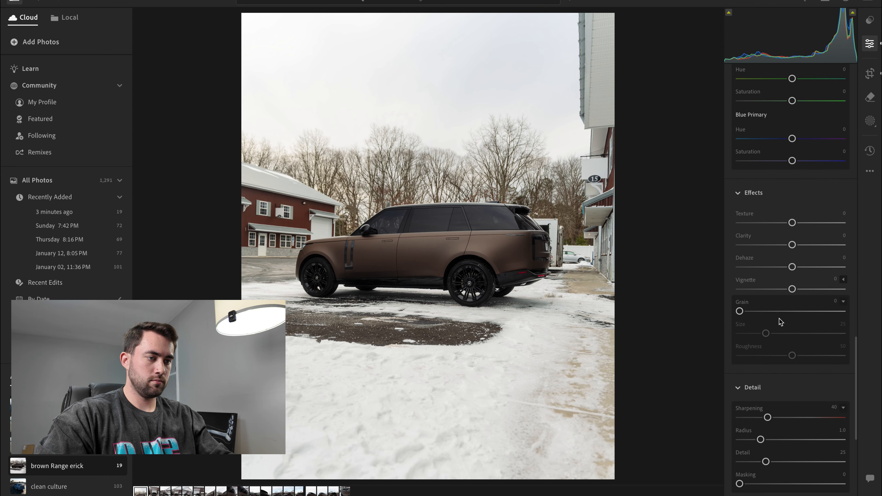
{"action": "scroll", "coordinate": [780, 322], "scroll_direction": "up", "scroll_amount": 1}
{"action": "left_click_drag", "start_coordinate": [792, 277], "coordinate": [796, 254]}
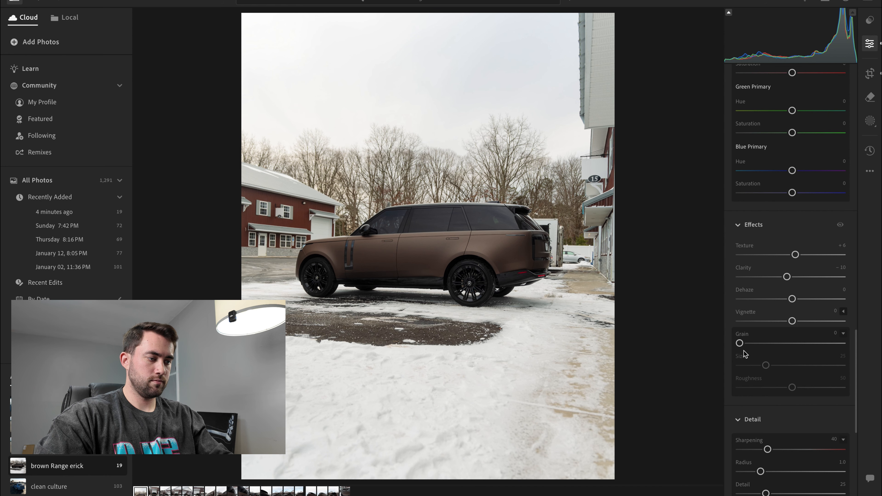
{"action": "left_click_drag", "start_coordinate": [740, 343], "coordinate": [749, 345]}
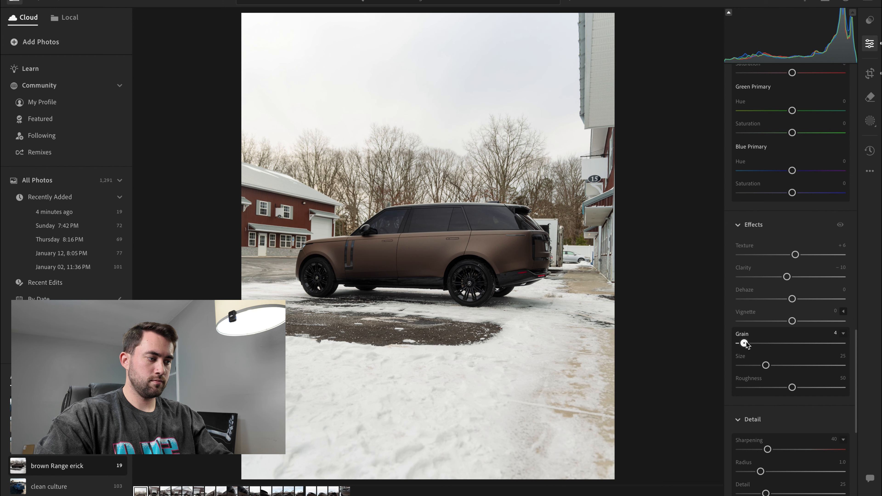
{"action": "left_click_drag", "start_coordinate": [769, 449], "coordinate": [772, 450]}
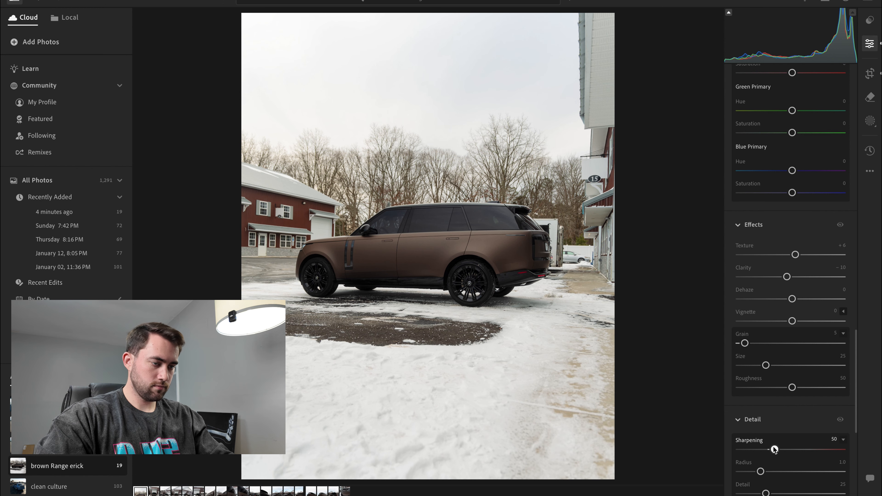
- Examine the grain and sharpening up close on the car's rear door, wheel and side windows
{"action": "left_click", "coordinate": [488, 247]}
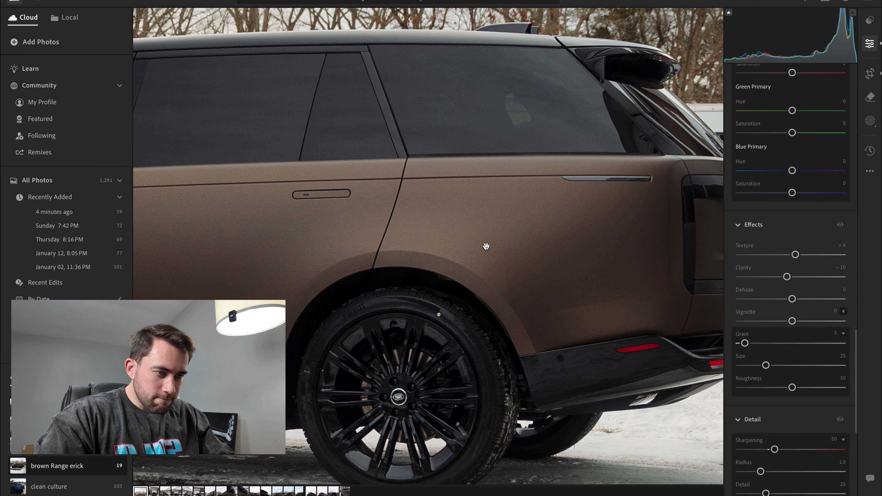
{"action": "scroll", "coordinate": [407, 355], "scroll_direction": "up", "scroll_amount": 4}
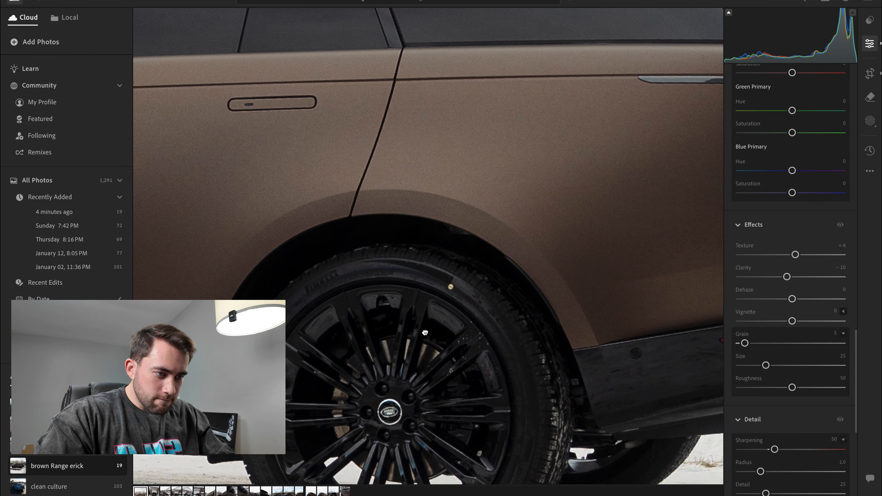
{"action": "left_click_drag", "start_coordinate": [425, 333], "coordinate": [384, 257]}
{"action": "left_click_drag", "start_coordinate": [366, 318], "coordinate": [390, 393]}
{"action": "left_click_drag", "start_coordinate": [460, 156], "coordinate": [383, 343]}
{"action": "left_click", "coordinate": [383, 343]}
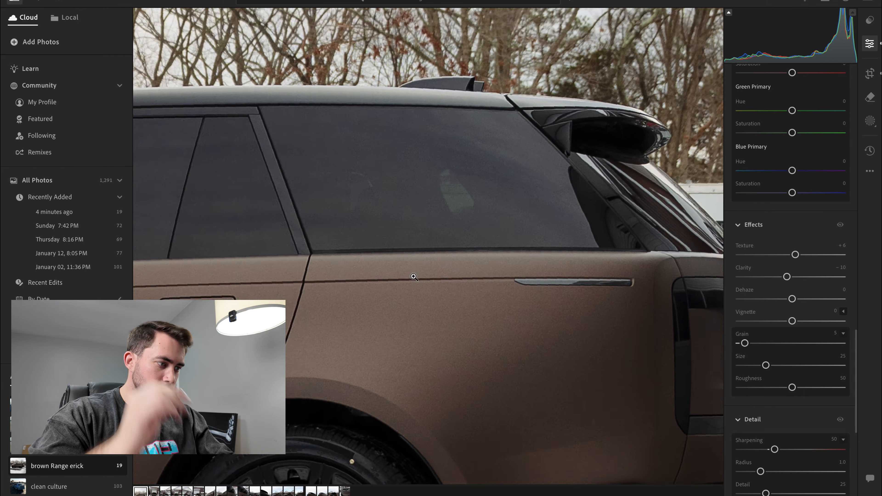
- Set the sharpening Masking to 72 using the mask preview and a close-up, and set manual noise reduction Luminance to 5
{"action": "scroll", "coordinate": [785, 411], "scroll_direction": "down", "scroll_amount": 3}
{"action": "left_click_drag", "start_coordinate": [739, 386], "coordinate": [772, 387]}
{"action": "left_click_drag", "start_coordinate": [772, 390], "coordinate": [816, 389]}
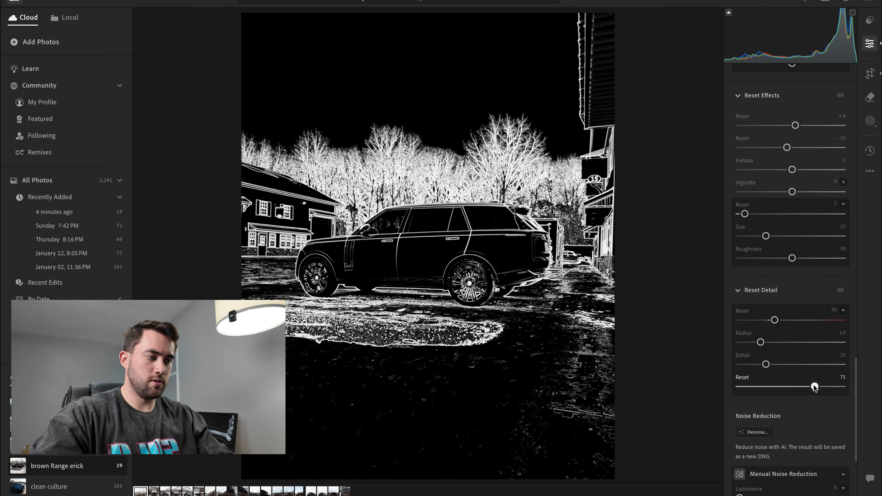
{"action": "left_click_drag", "start_coordinate": [814, 387], "coordinate": [613, 411]}
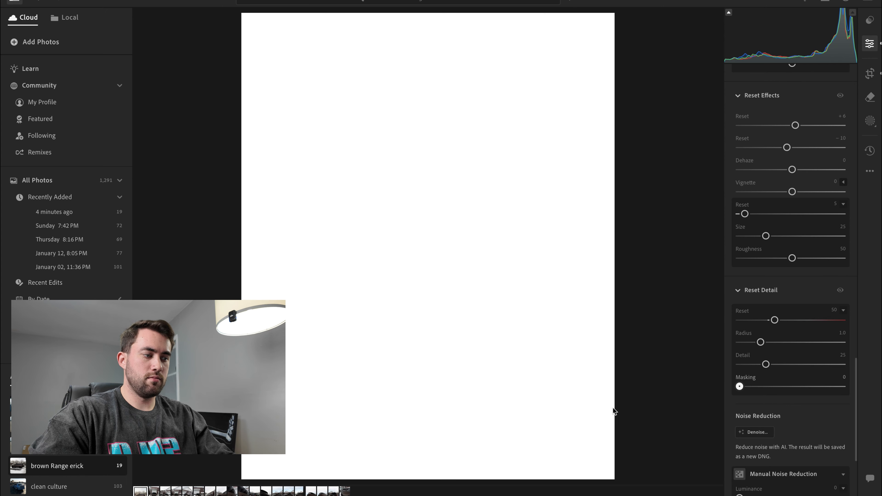
{"action": "left_click_drag", "start_coordinate": [734, 398], "coordinate": [795, 388]}
{"action": "double_click", "coordinate": [747, 386]}
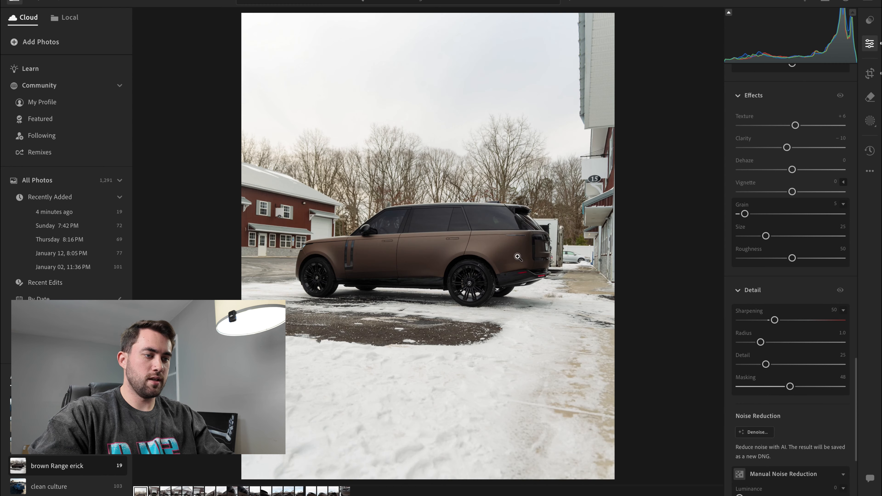
{"action": "left_click", "coordinate": [484, 230]}
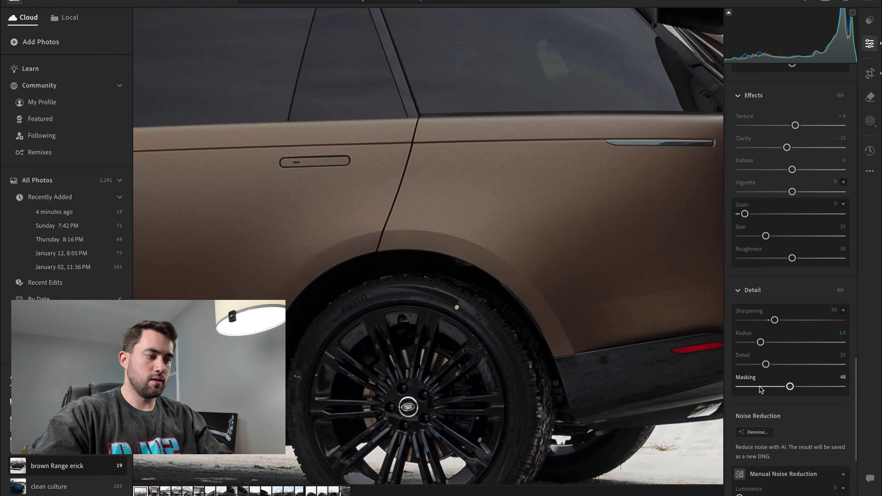
{"action": "left_click_drag", "start_coordinate": [790, 388], "coordinate": [816, 387]}
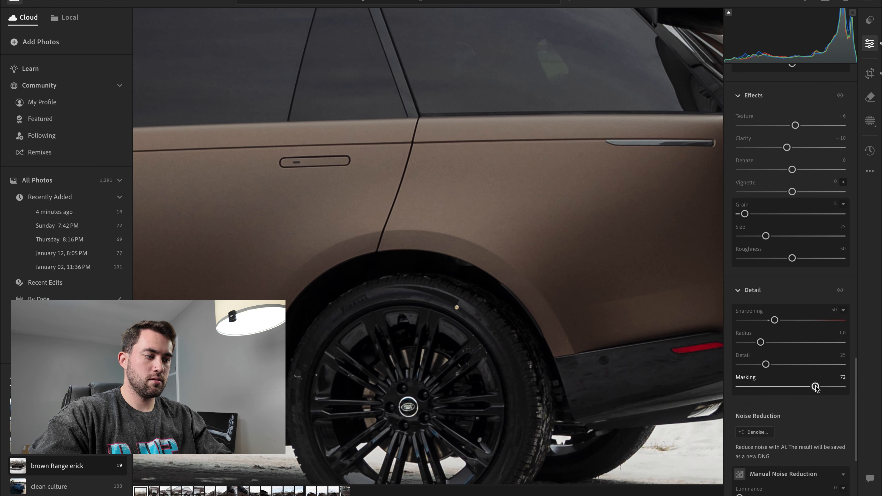
{"action": "scroll", "coordinate": [761, 441], "scroll_direction": "down", "scroll_amount": 3}
{"action": "left_click_drag", "start_coordinate": [738, 434], "coordinate": [746, 435]}
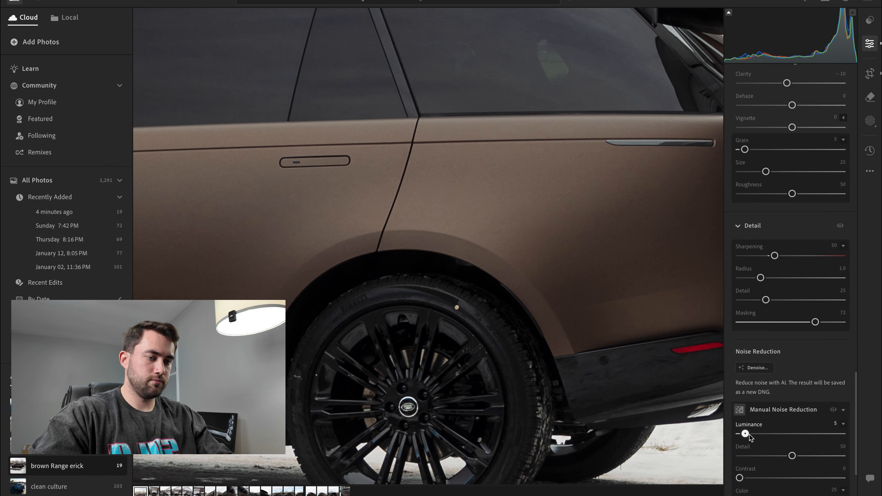
- Add a linear gradient mask fading upward over the snowy foreground and set its Exposure to -3
{"action": "left_click", "coordinate": [536, 249]}
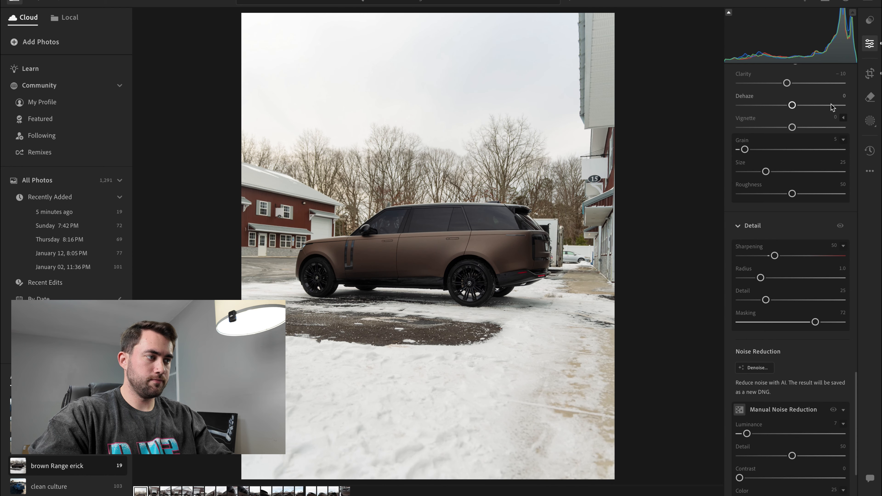
{"action": "left_click", "coordinate": [870, 121]}
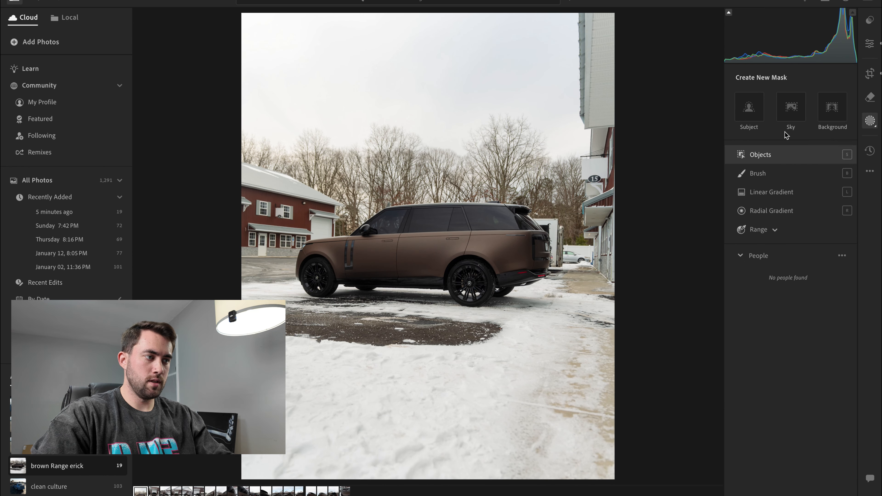
{"action": "left_click", "coordinate": [772, 192]}
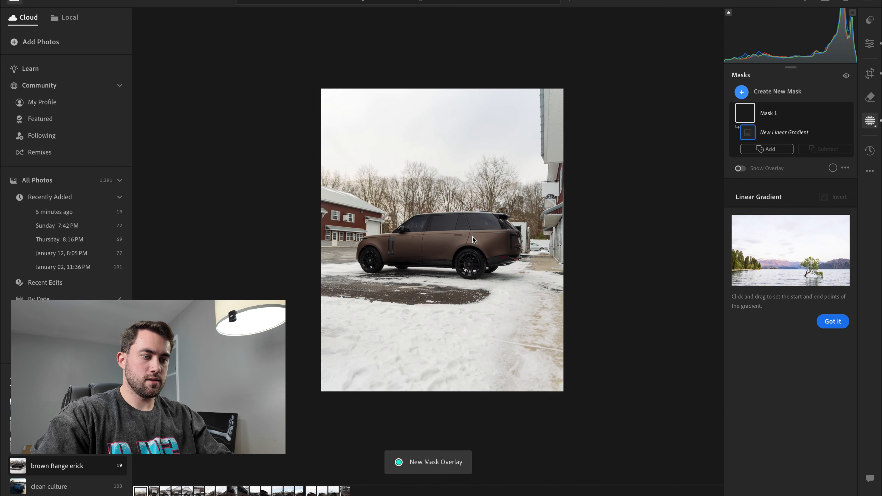
{"action": "left_click_drag", "start_coordinate": [367, 422], "coordinate": [369, 335]}
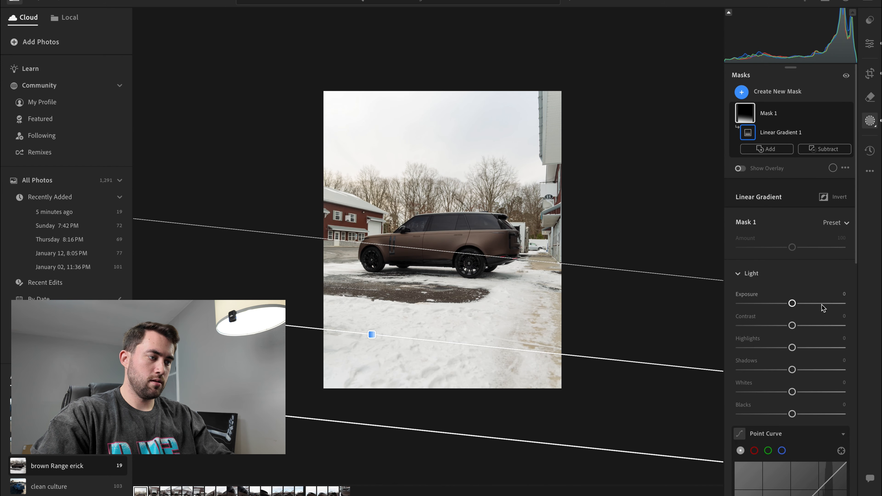
{"action": "left_click_drag", "start_coordinate": [792, 304], "coordinate": [762, 303]}
{"action": "left_click", "coordinate": [840, 294]}
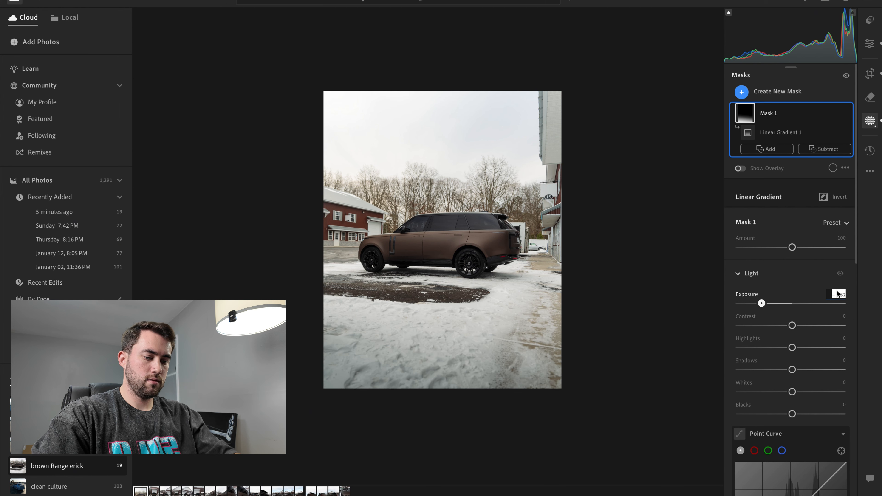
{"action": "type", "text": "-3"}
{"action": "key", "text": "Return"}
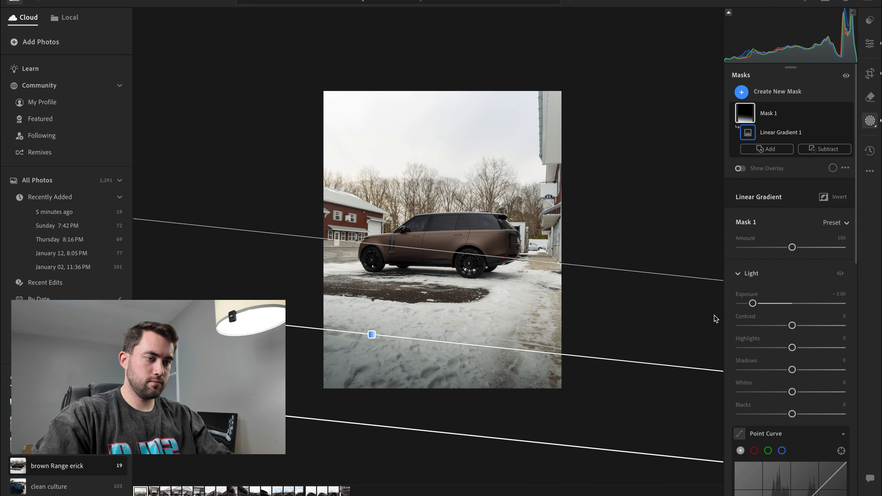
{"action": "left_click_drag", "start_coordinate": [562, 266], "coordinate": [560, 274]}
- Create a sky mask and set its Exposure to -0.68
{"action": "left_click", "coordinate": [742, 91]}
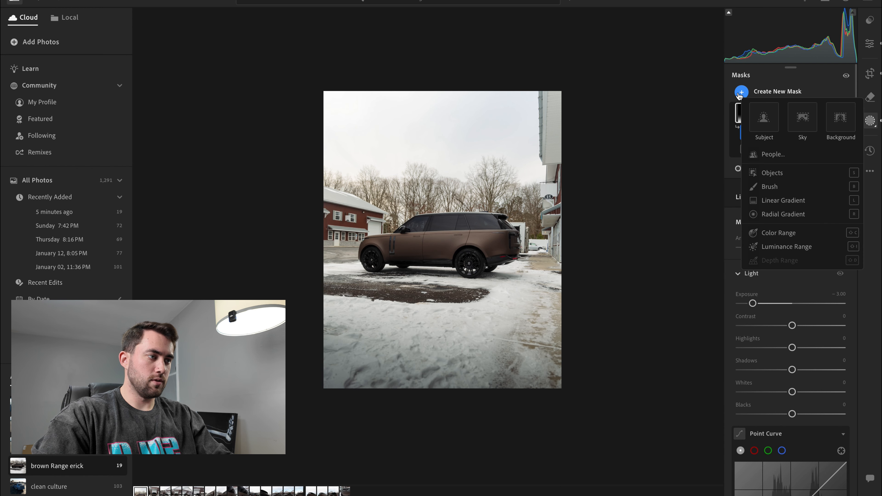
{"action": "left_click", "coordinate": [802, 118]}
{"action": "scroll", "coordinate": [802, 343], "scroll_direction": "down", "scroll_amount": 1}
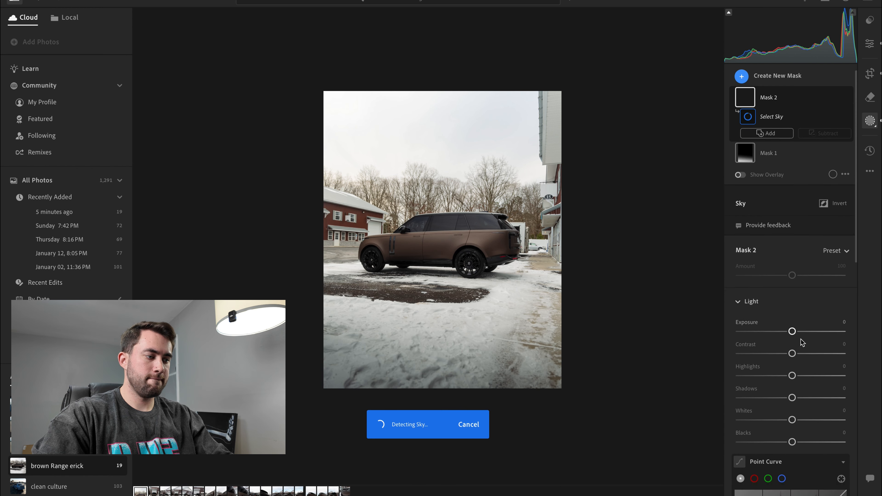
{"action": "mouse_move", "coordinate": [792, 328]}
{"action": "left_mouse_down"}
{"action": "mouse_move", "coordinate": [705, 338]}
{"action": "mouse_move", "coordinate": [783, 342]}
{"action": "left_mouse_up"}
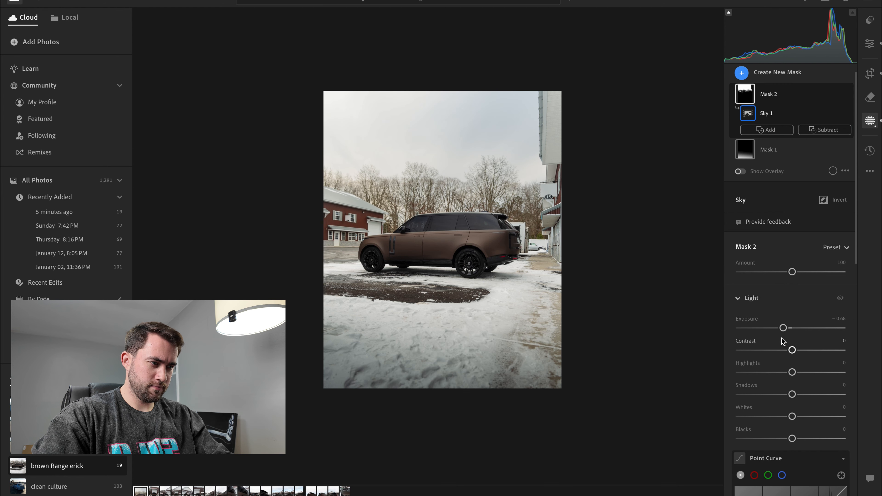
- Bend the sky mask's point curve down, check the treetops up close, and ease it back to just below the diagonal
{"action": "scroll", "coordinate": [786, 399], "scroll_direction": "down", "scroll_amount": 3}
{"action": "left_click_drag", "start_coordinate": [789, 472], "coordinate": [827, 462]}
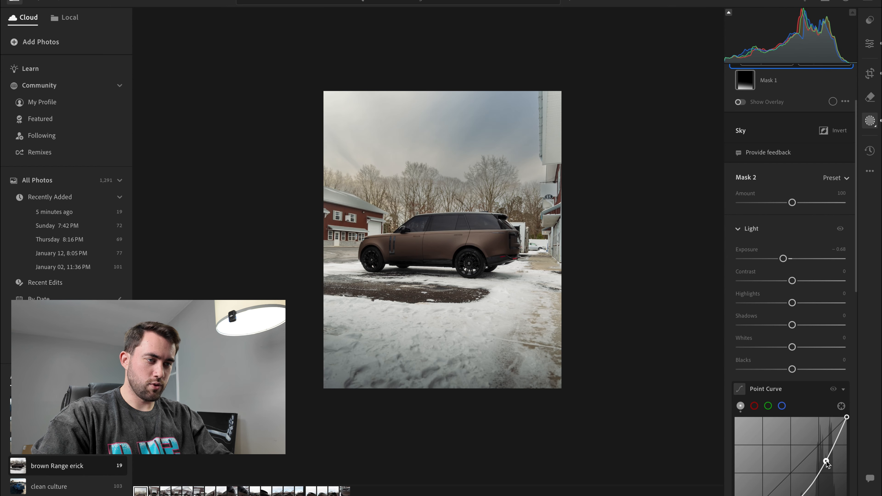
{"action": "left_click", "coordinate": [518, 167]}
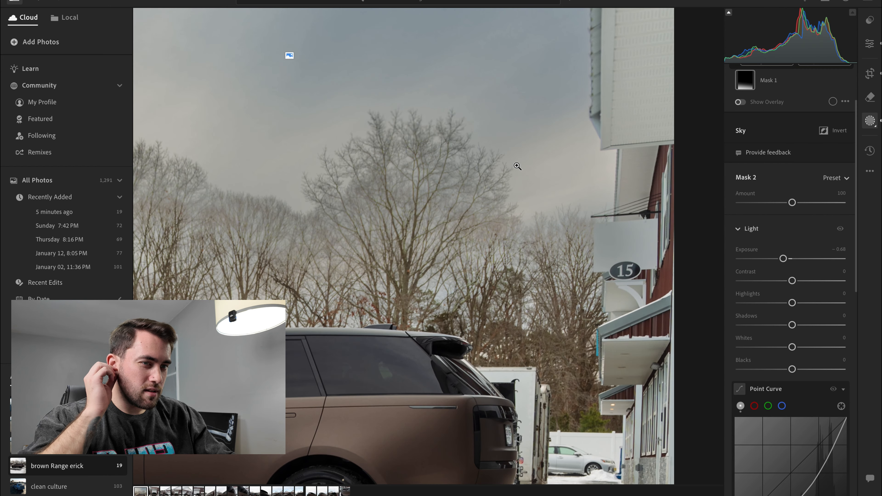
{"action": "left_click", "coordinate": [516, 190]}
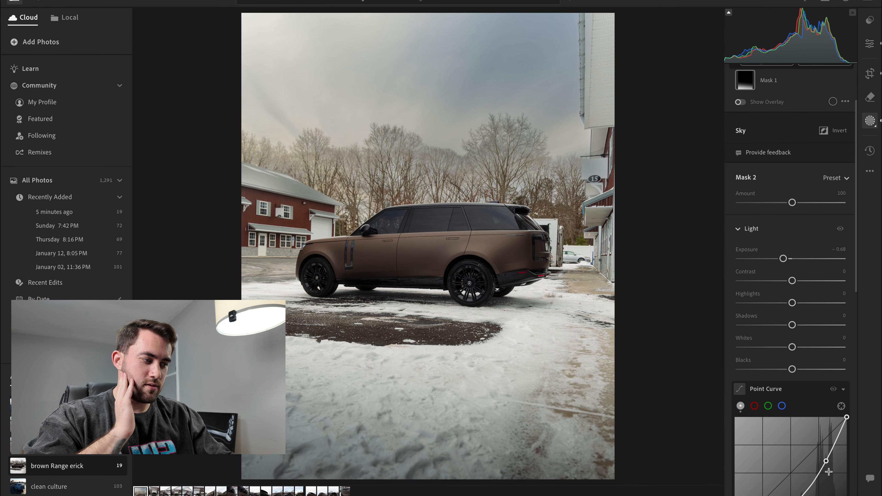
{"action": "left_click_drag", "start_coordinate": [827, 462], "coordinate": [793, 478]}
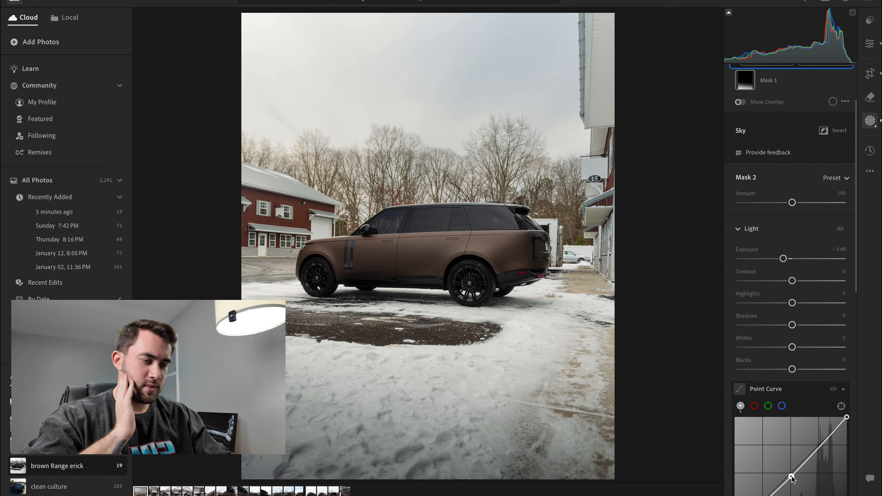
- Soften the masked sky with Clarity -31 and Texture -1
{"action": "scroll", "coordinate": [792, 479], "scroll_direction": "down", "scroll_amount": 10}
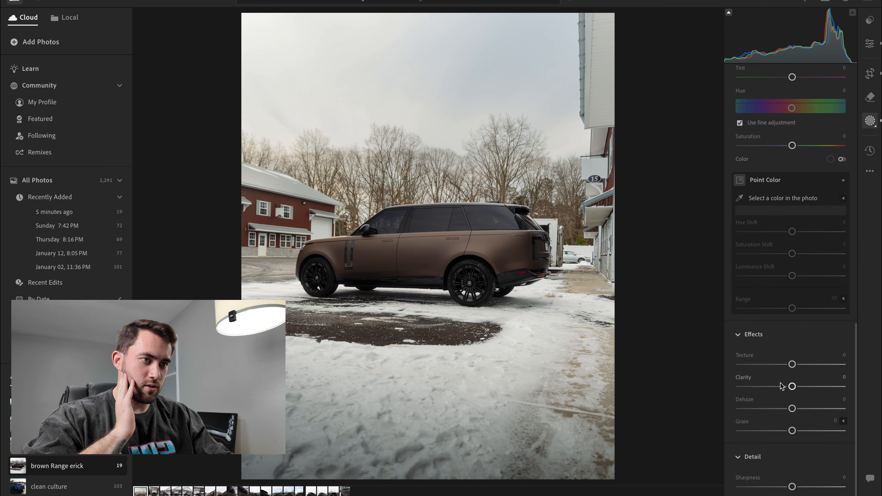
{"action": "left_click_drag", "start_coordinate": [792, 386], "coordinate": [763, 393]}
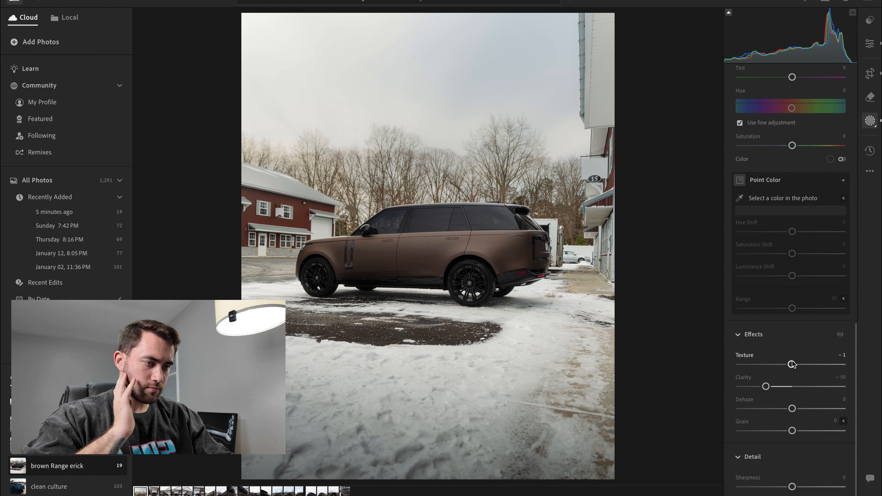
{"action": "scroll", "coordinate": [795, 327], "scroll_direction": "up", "scroll_amount": 4}
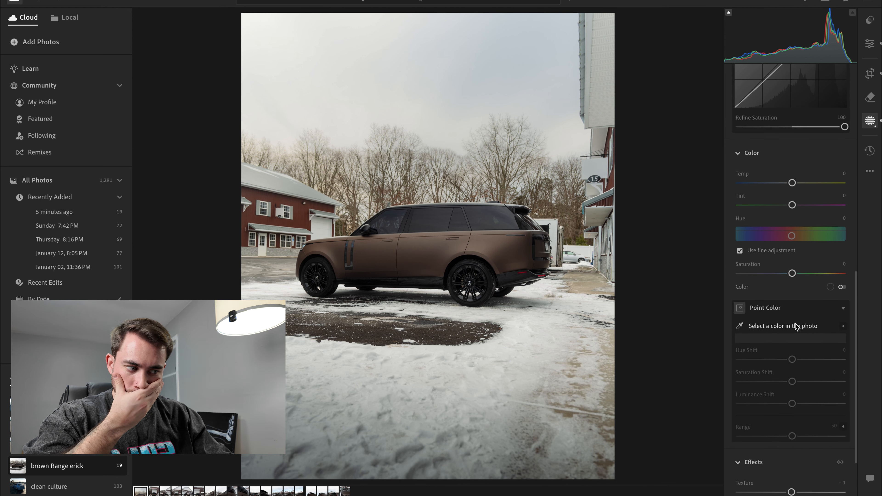
{"action": "scroll", "coordinate": [799, 326], "scroll_direction": "down", "scroll_amount": 1}
{"action": "left_click_drag", "start_coordinate": [764, 472], "coordinate": [778, 474]}
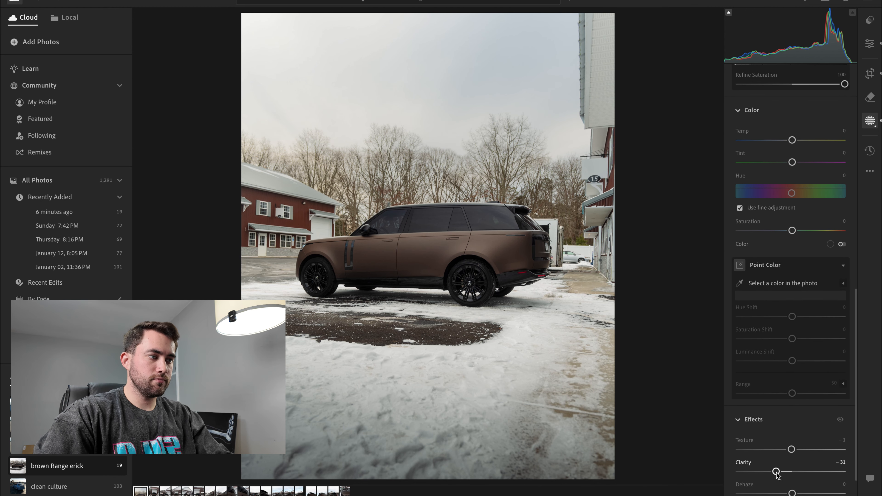
{"action": "scroll", "coordinate": [796, 390], "scroll_direction": "down", "scroll_amount": 4}
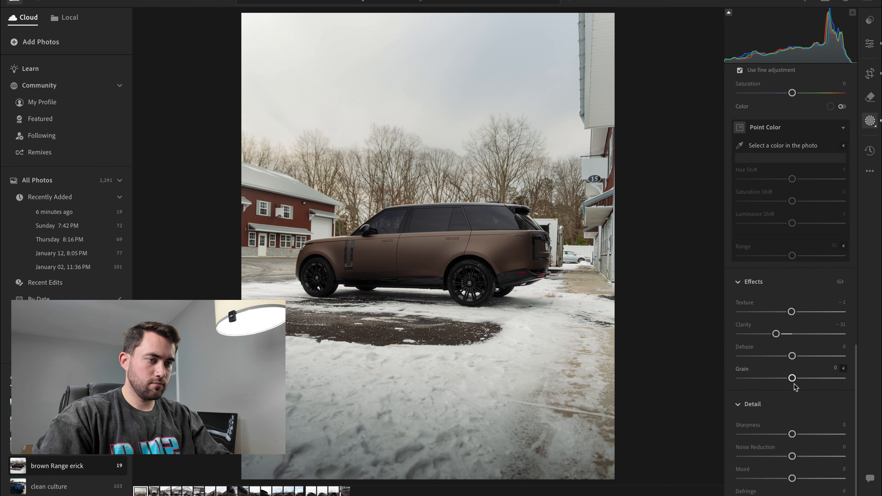
- Return to the global edits and set Exposure to +0.29, Shadows to +21 and Highlights to -52
{"action": "scroll", "coordinate": [844, 226], "scroll_direction": "up", "scroll_amount": 15}
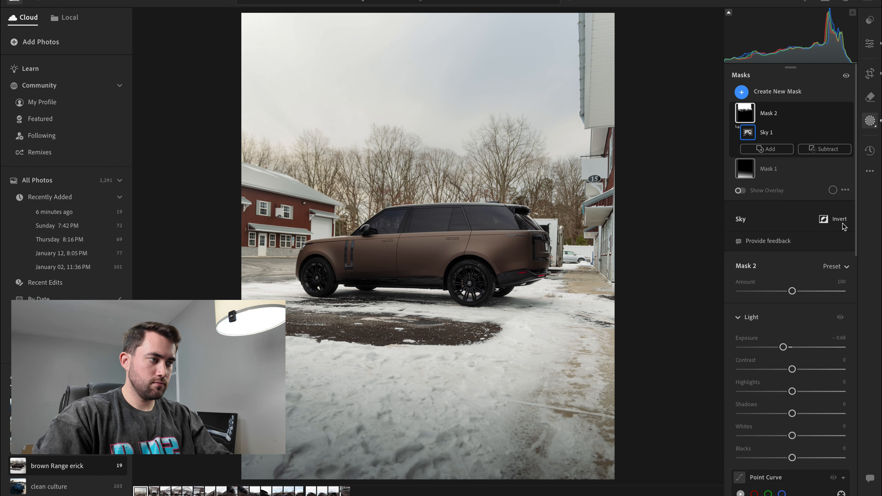
{"action": "left_click", "coordinate": [869, 44]}
{"action": "scroll", "coordinate": [809, 229], "scroll_direction": "up", "scroll_amount": 15}
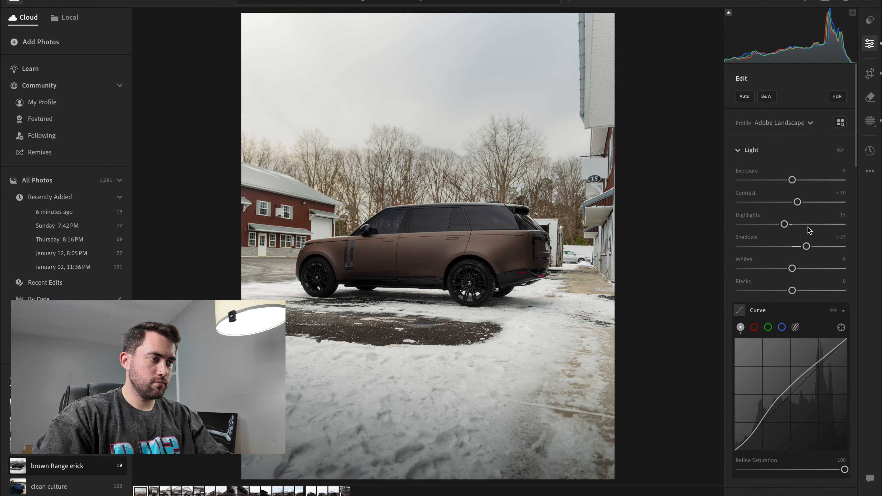
{"action": "left_click_drag", "start_coordinate": [795, 181], "coordinate": [796, 180]}
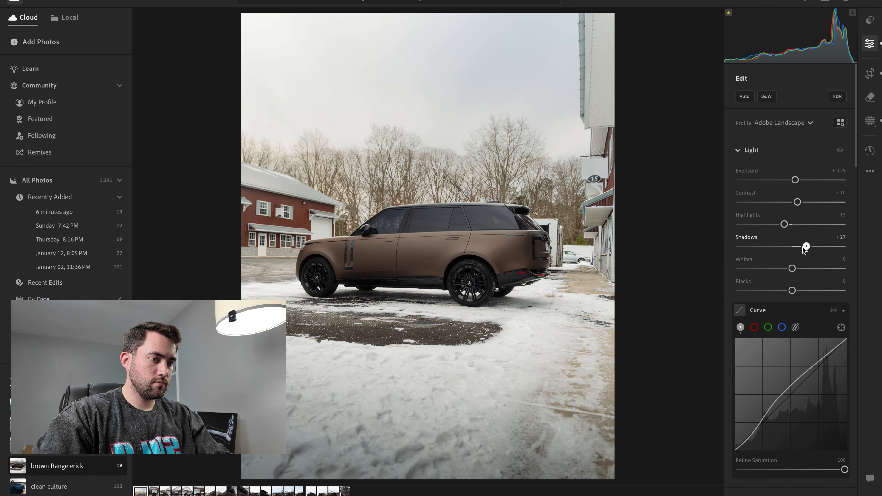
{"action": "left_click_drag", "start_coordinate": [801, 247], "coordinate": [800, 248]}
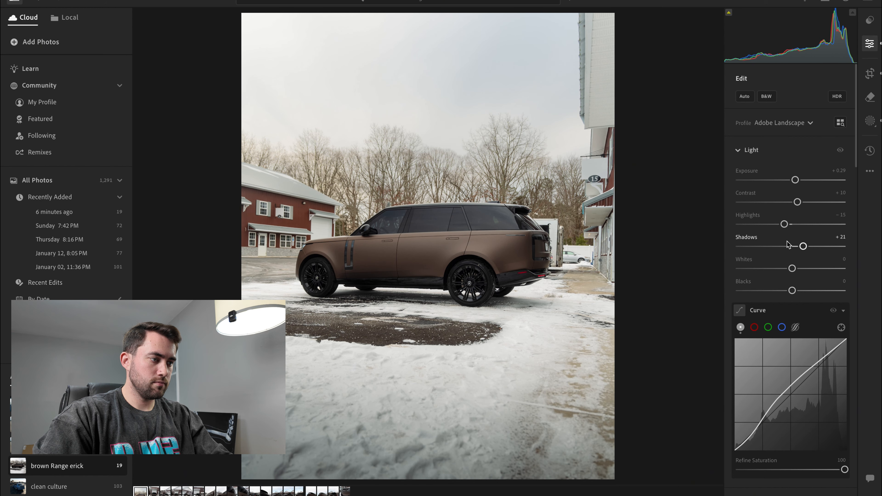
{"action": "mouse_move", "coordinate": [769, 227]}
{"action": "left_mouse_down"}
{"action": "mouse_move", "coordinate": [782, 227]}
{"action": "mouse_move", "coordinate": [745, 227]}
{"action": "mouse_move", "coordinate": [765, 236]}
{"action": "left_mouse_up"}
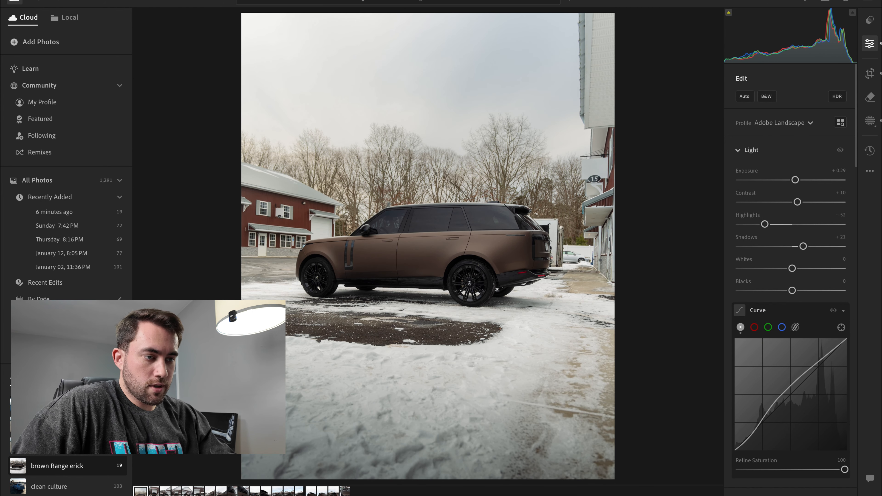
- Compare the edited photo with the original repeatedly, including at full-screen size
{"action": "key", "text": "backslash"}
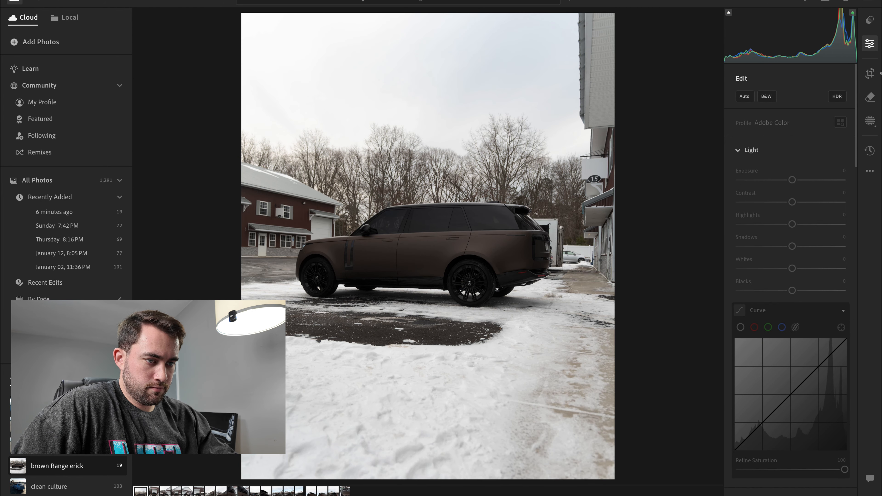
{"action": "key", "text": "backslash"}
{"action": "key", "text": "backslash"}
{"action": "key", "text": "backslash"}
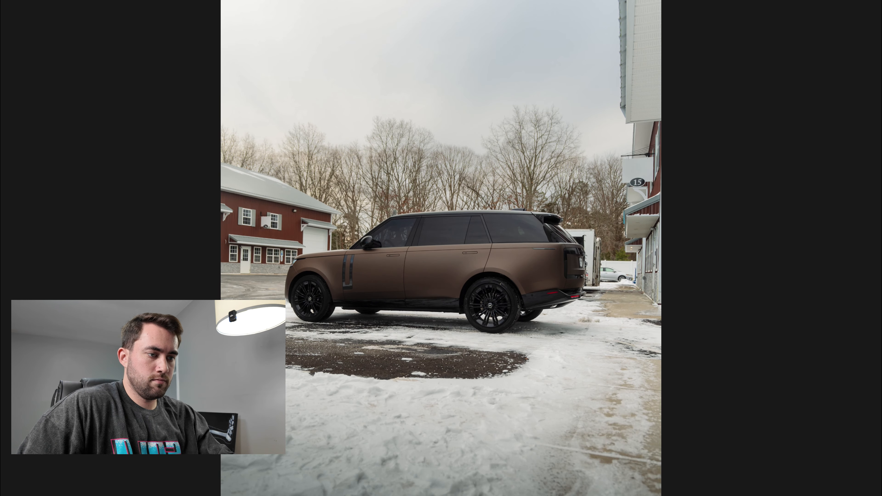
{"action": "key", "text": "backslash"}
{"action": "key", "text": "backslash"}
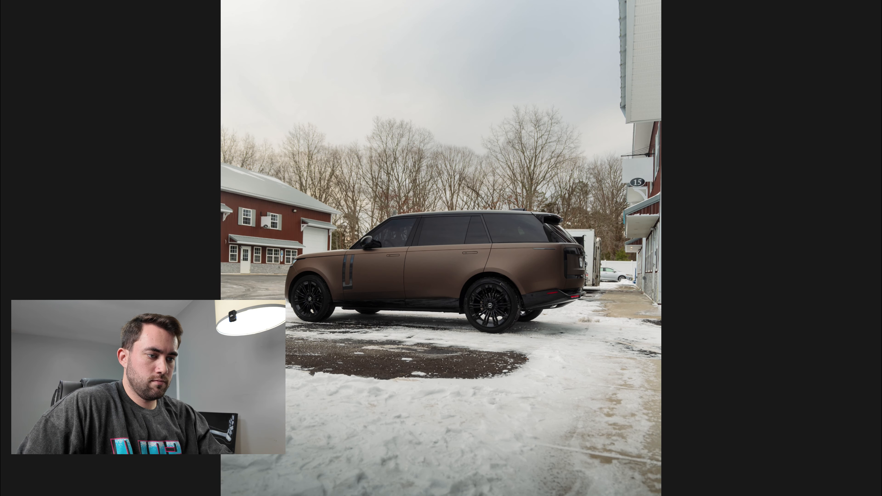
{"action": "key", "text": "backslash"}
{"action": "key", "text": "backslash"}
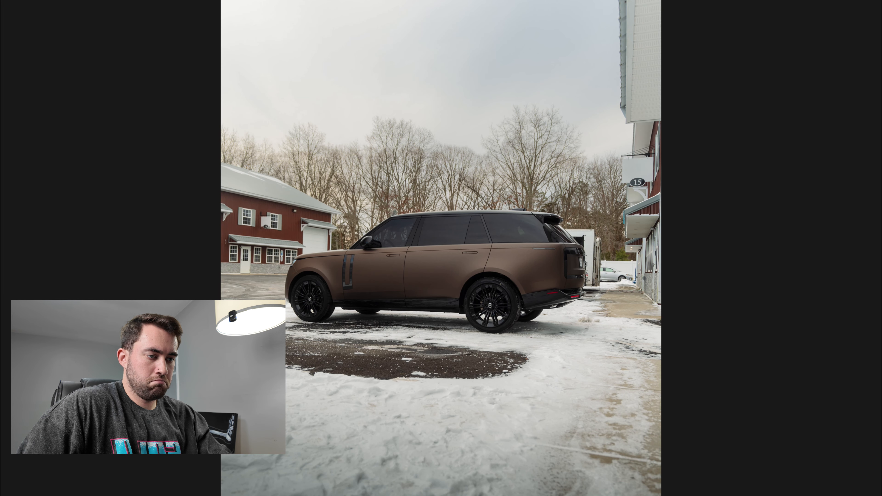
{"action": "key", "text": "backslash"}
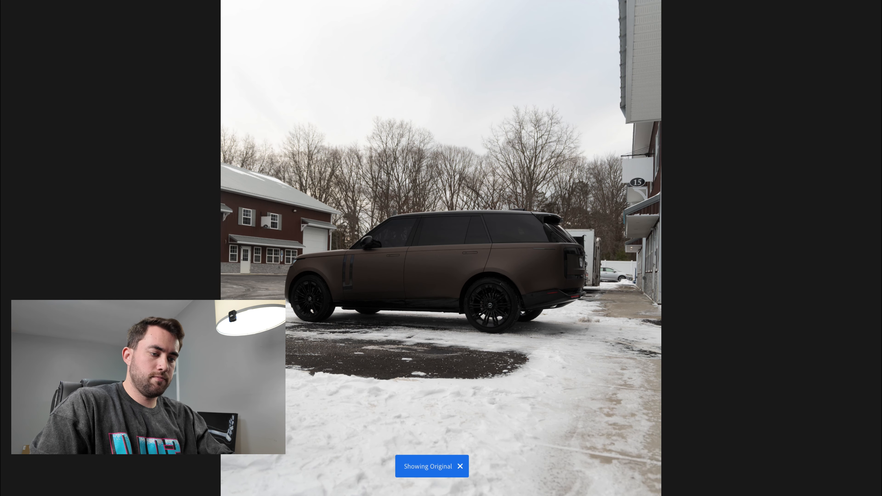
{"action": "key", "text": "f"}
{"action": "key", "text": "backslash"}
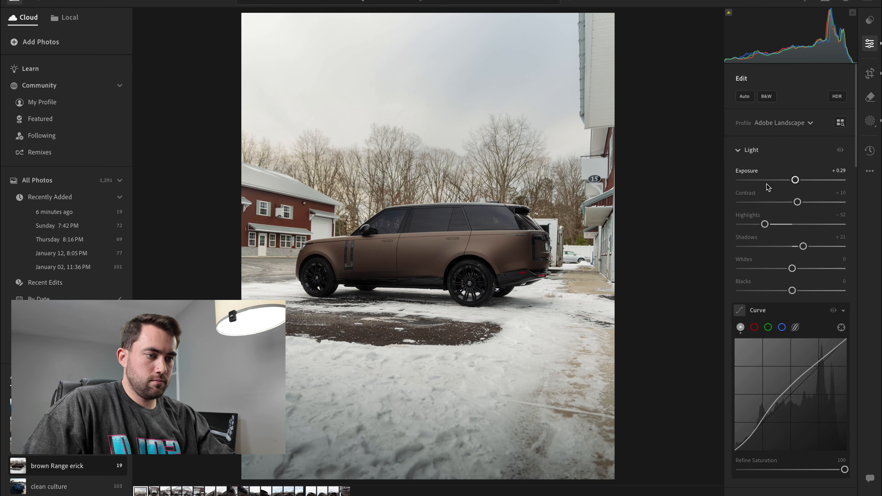
- Straighten the photo to -1.63 and tighten and reposition its 4 x 5 crop around the car
{"action": "left_click", "coordinate": [871, 73]}
{"action": "left_click_drag", "start_coordinate": [653, 111], "coordinate": [649, 106]}
{"action": "left_click_drag", "start_coordinate": [576, 246], "coordinate": [574, 245]}
{"action": "left_click_drag", "start_coordinate": [538, 185], "coordinate": [538, 188]}
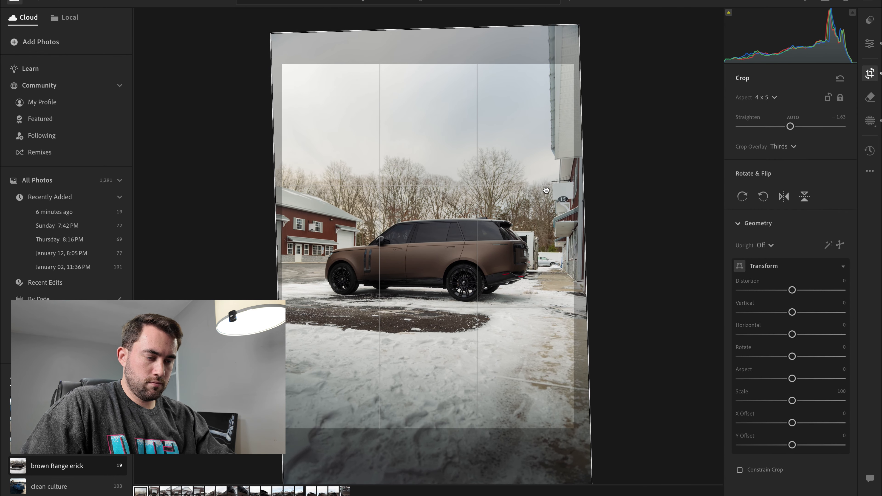
{"action": "key", "text": "Return"}
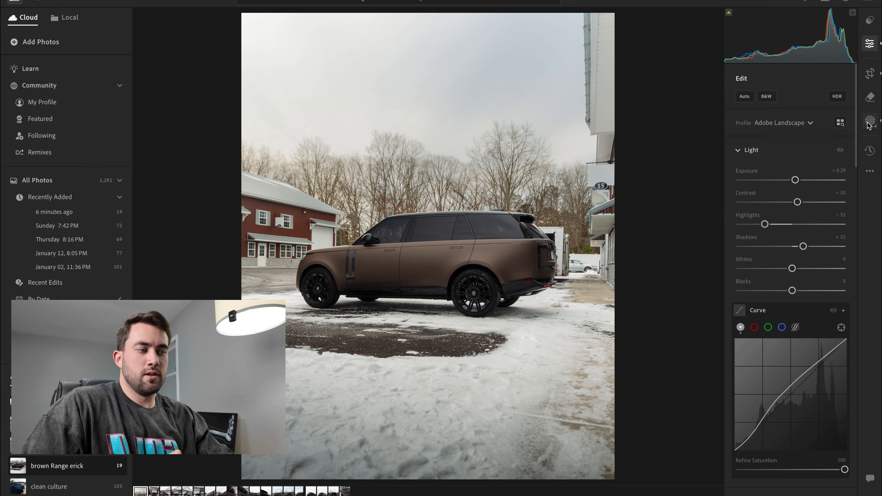
{"action": "left_click", "coordinate": [870, 74]}
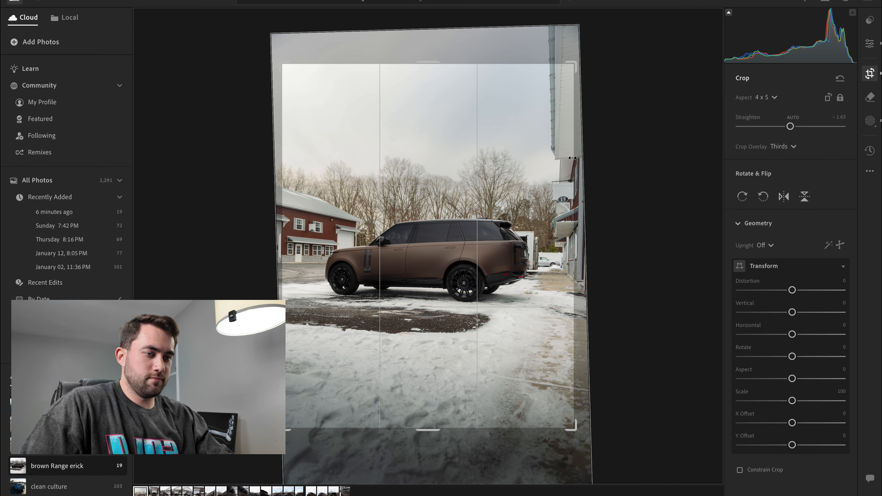
{"action": "left_click", "coordinate": [870, 44]}
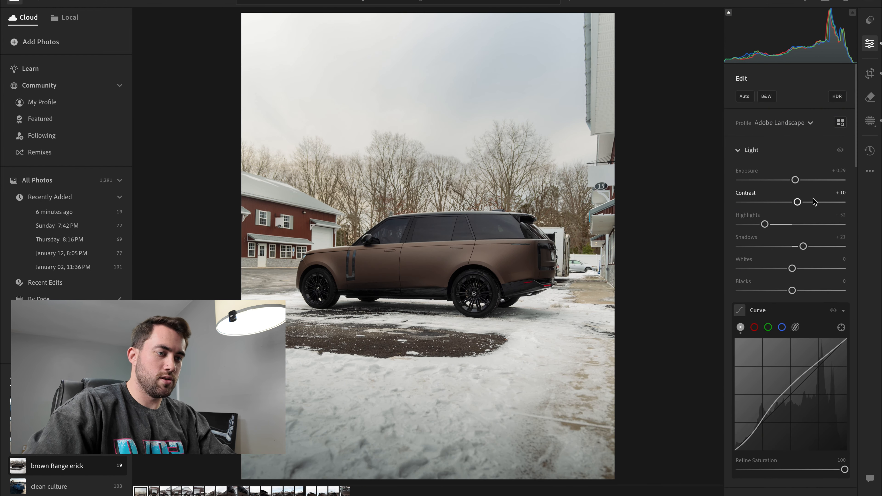
- Lower the deep-shadow point of the main tone curve slightly
{"action": "scroll", "coordinate": [817, 373], "scroll_direction": "down", "scroll_amount": 3}
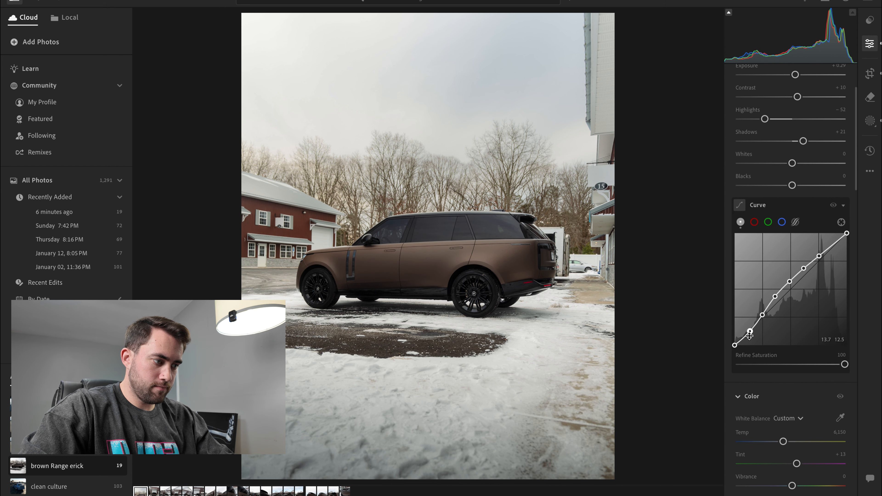
{"action": "left_click_drag", "start_coordinate": [750, 332], "coordinate": [750, 334]}
{"action": "scroll", "coordinate": [782, 292], "scroll_direction": "down", "scroll_amount": 2}
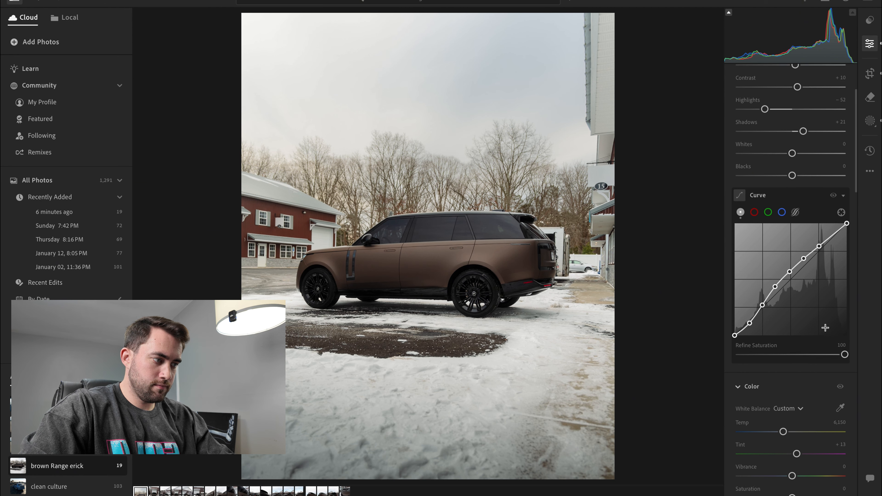
- Adjust the red channel curve with a shadow and a highlight point, slightly raising the black end point and lowering the white end point
{"action": "left_click_drag", "start_coordinate": [844, 310], "coordinate": [863, 311]}
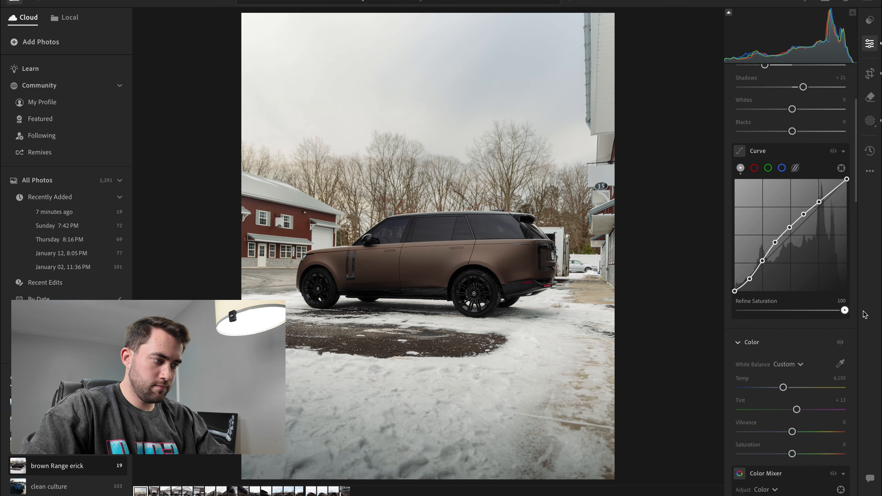
{"action": "scroll", "coordinate": [847, 316], "scroll_direction": "down", "scroll_amount": 10}
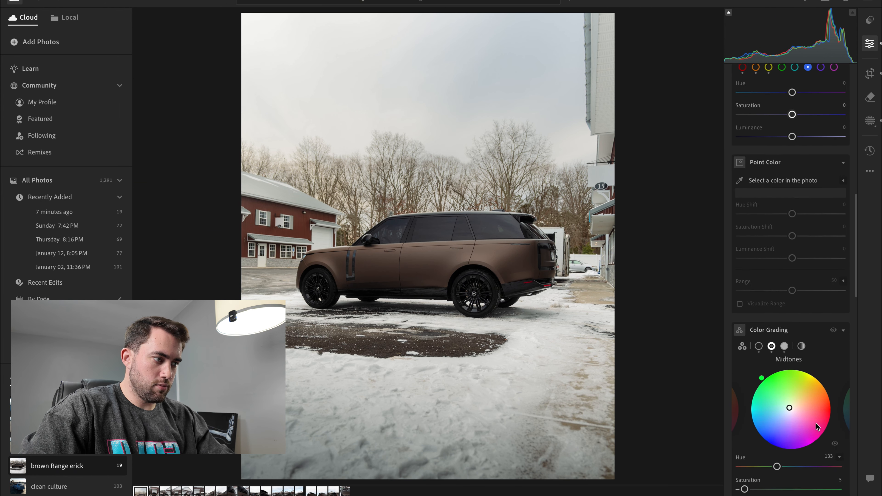
{"action": "scroll", "coordinate": [815, 424], "scroll_direction": "up", "scroll_amount": 15}
{"action": "left_click", "coordinate": [753, 328]}
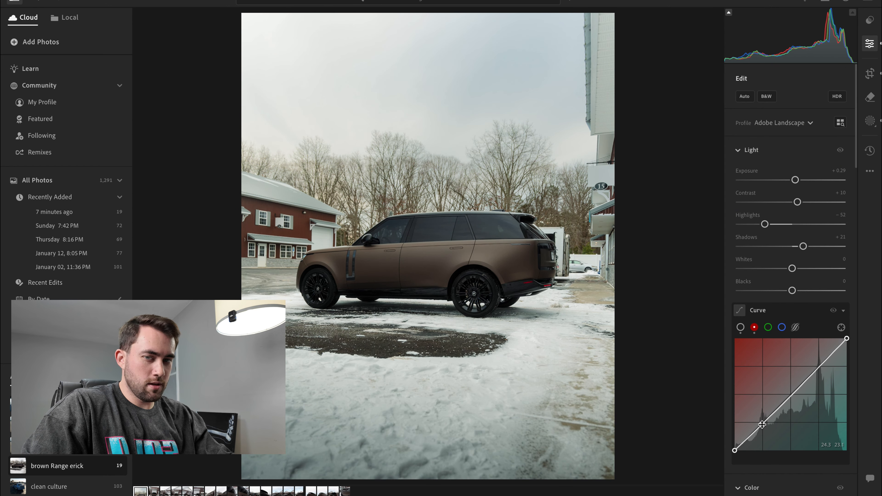
{"action": "left_click_drag", "start_coordinate": [819, 367], "coordinate": [819, 365]}
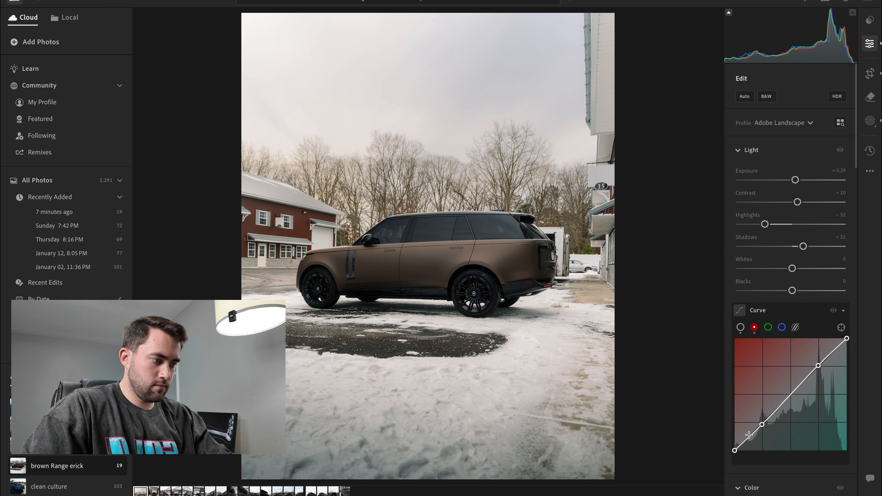
{"action": "left_click_drag", "start_coordinate": [734, 449], "coordinate": [720, 458]}
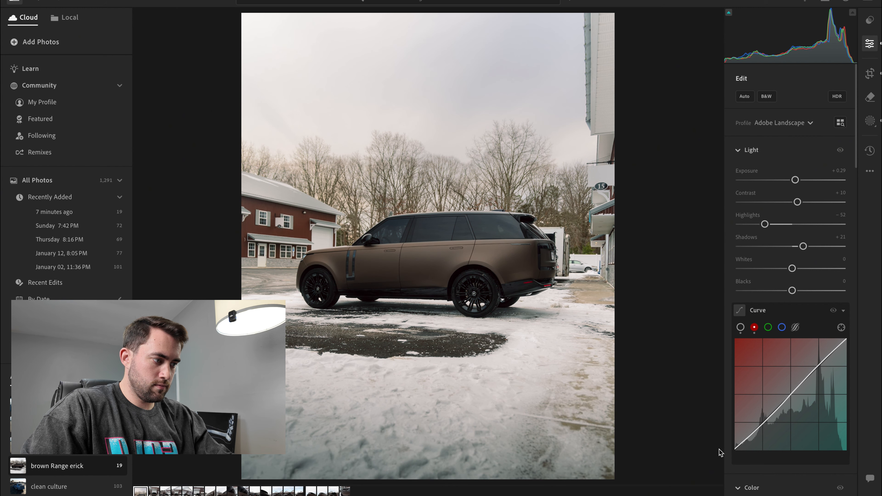
{"action": "left_click_drag", "start_coordinate": [845, 341], "coordinate": [848, 341]}
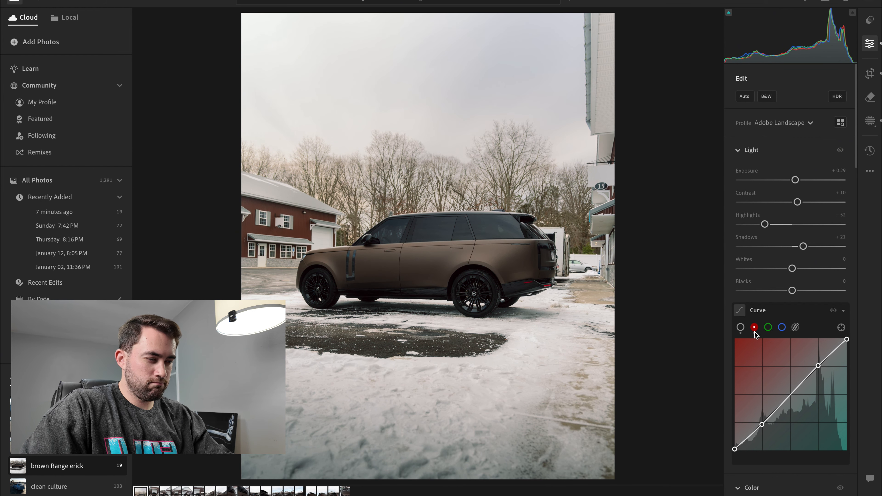
{"action": "left_click_drag", "start_coordinate": [818, 365], "coordinate": [818, 366]}
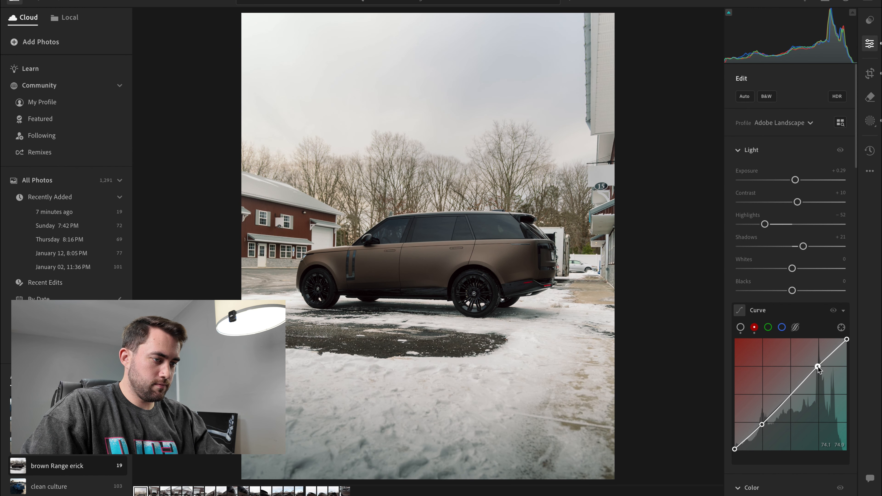
- Adjust the green channel curve with a shadow and a highlight point, slightly lowering the white end point and raising the black end point
{"action": "left_click", "coordinate": [769, 327]}
{"action": "left_click", "coordinate": [765, 424]}
{"action": "left_click_drag", "start_coordinate": [765, 424], "coordinate": [764, 424]}
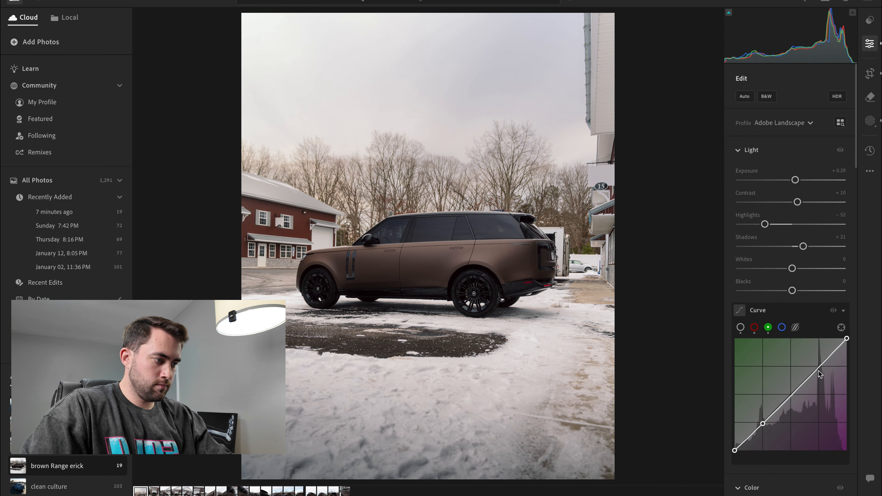
{"action": "left_click_drag", "start_coordinate": [819, 366], "coordinate": [819, 366]}
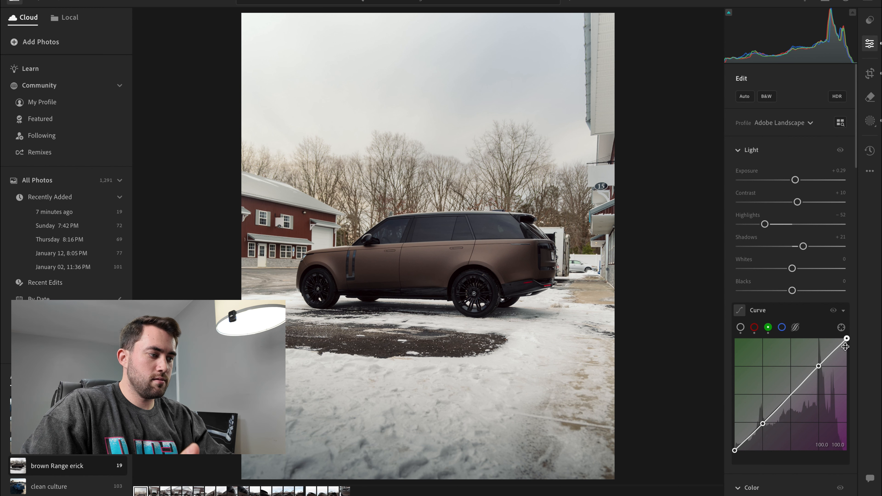
{"action": "left_click_drag", "start_coordinate": [849, 340], "coordinate": [850, 341]}
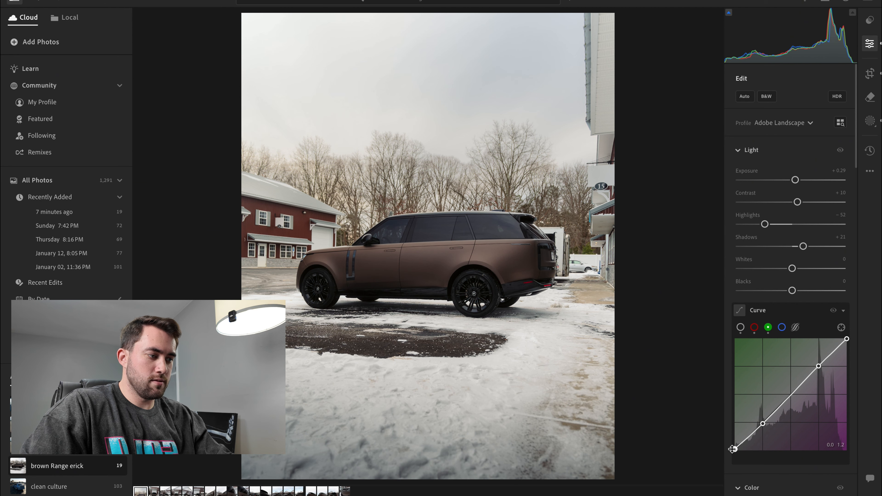
- Adjust the blue channel curve with a highlight and a shadow point, slightly raising the black end point and lowering the white end point
{"action": "left_click", "coordinate": [783, 328]}
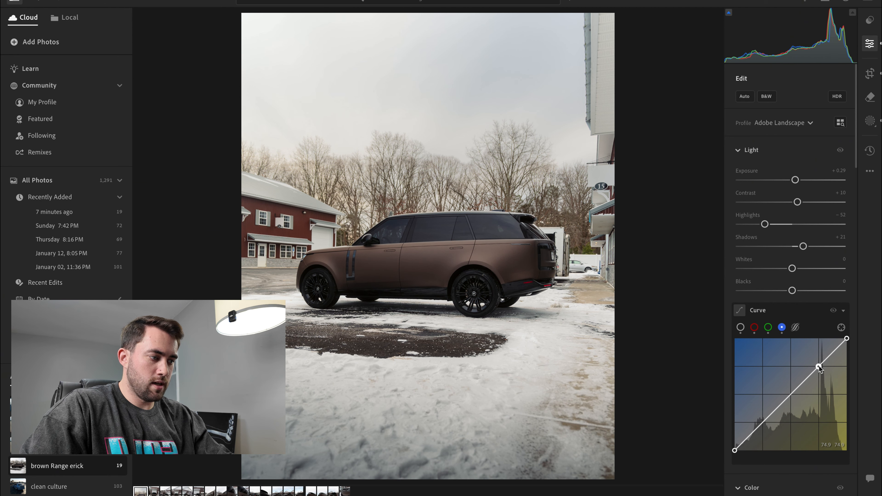
{"action": "left_click_drag", "start_coordinate": [820, 368], "coordinate": [819, 366]}
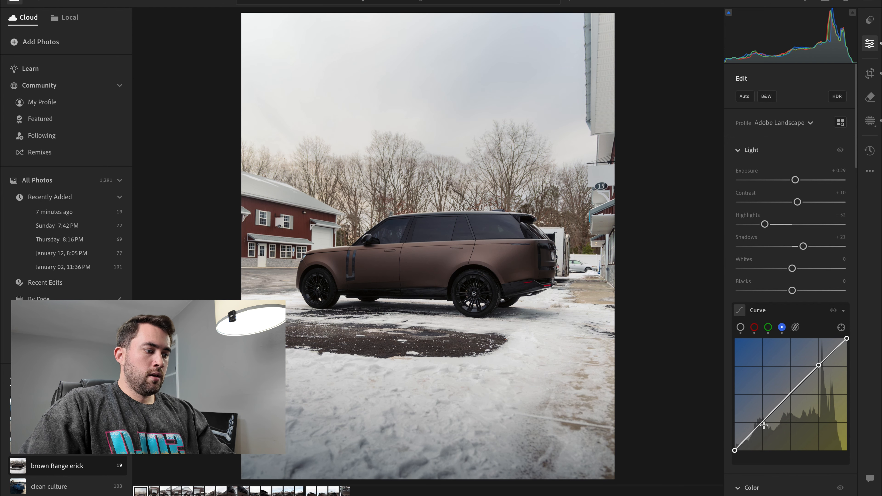
{"action": "left_click_drag", "start_coordinate": [764, 423], "coordinate": [763, 424]}
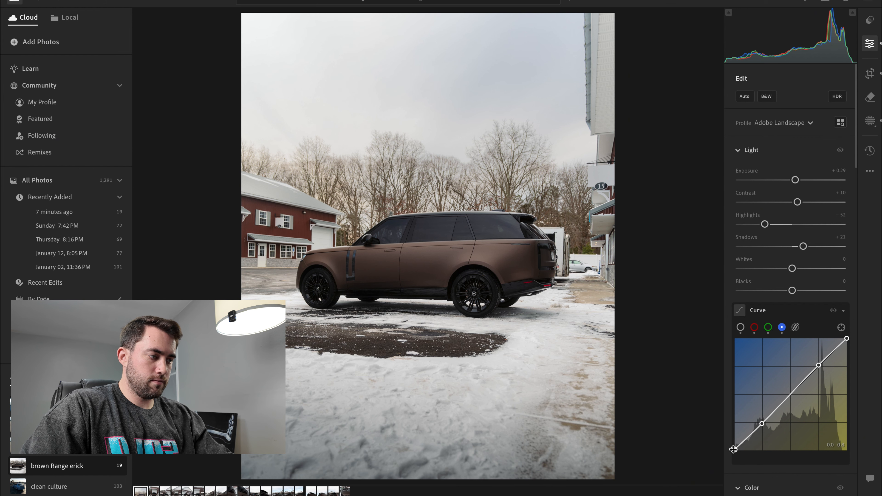
{"action": "left_click_drag", "start_coordinate": [847, 342], "coordinate": [849, 341]}
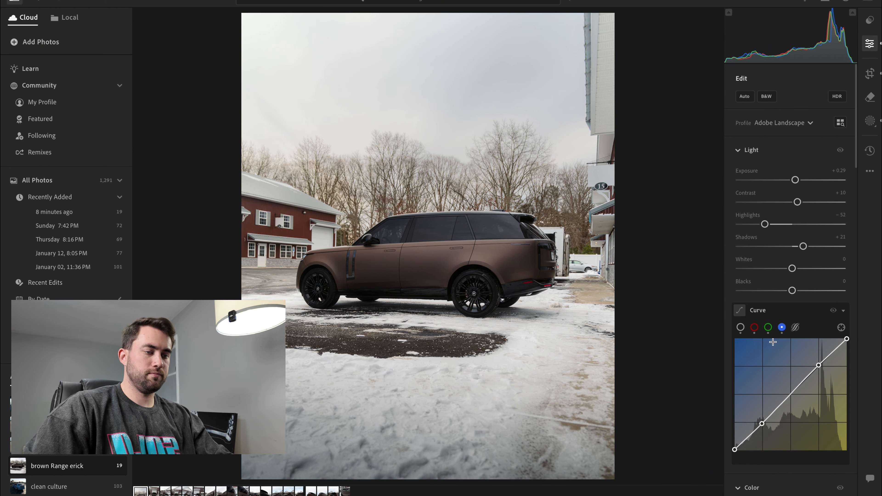
- Compare the edited photo with the original and raise the global Exposure to +0.37
{"action": "key", "text": "backslash"}
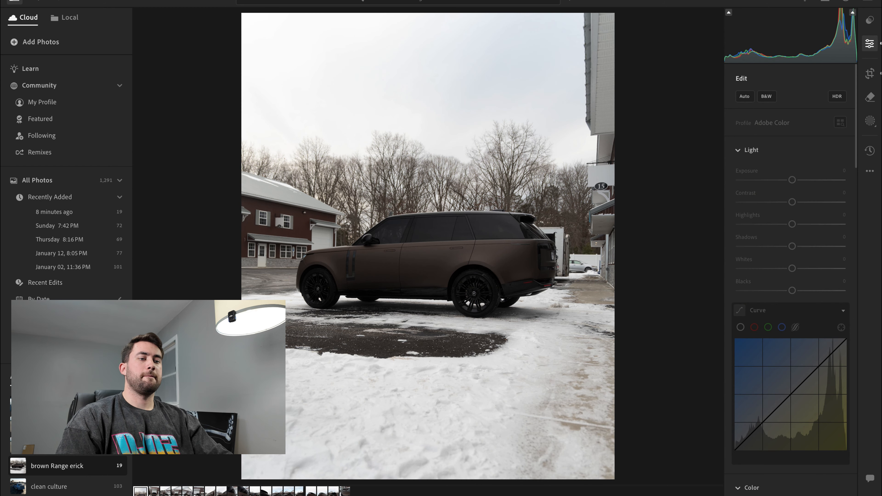
{"action": "key", "text": "backslash"}
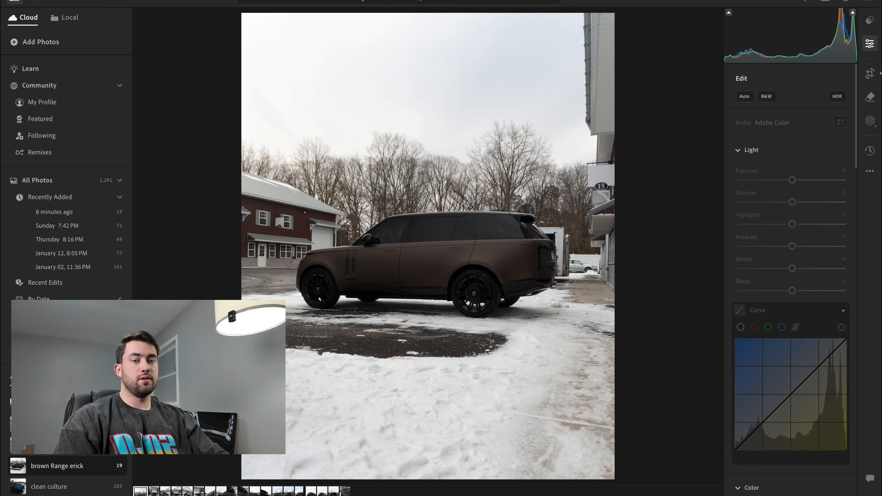
{"action": "key", "text": "backslash"}
{"action": "key", "text": "backslash"}
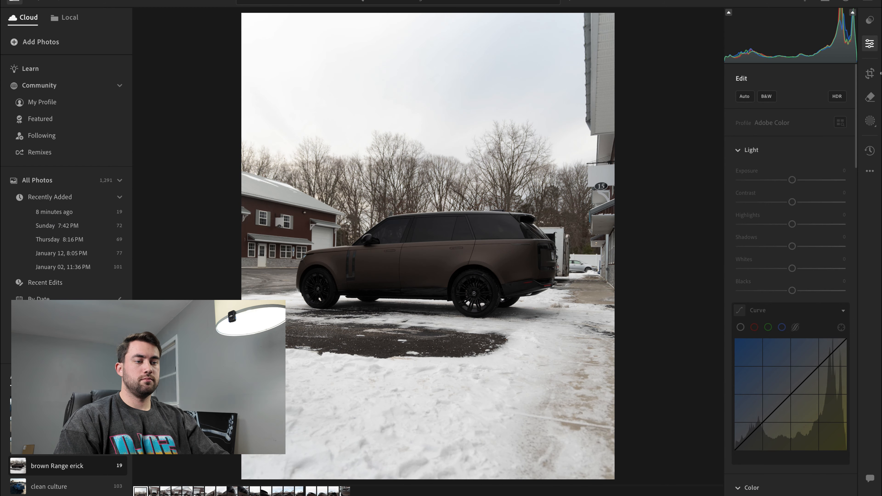
{"action": "key", "text": "backslash"}
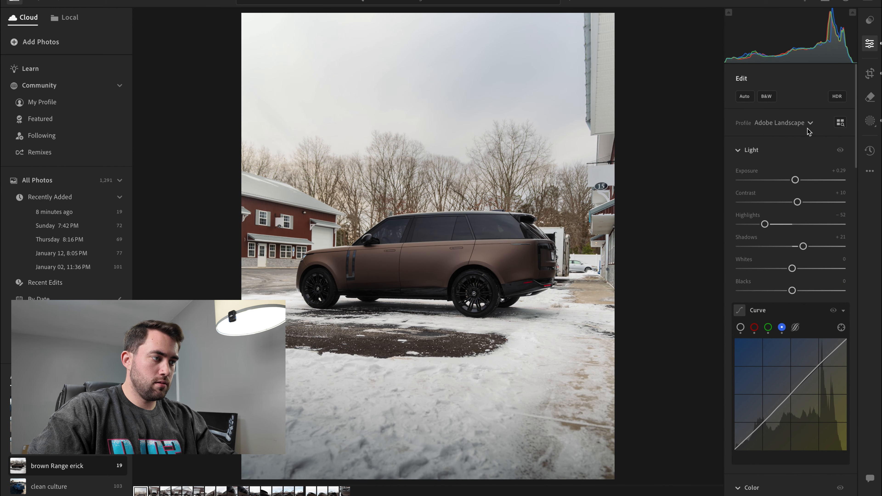
{"action": "left_click_drag", "start_coordinate": [796, 181], "coordinate": [797, 181]}
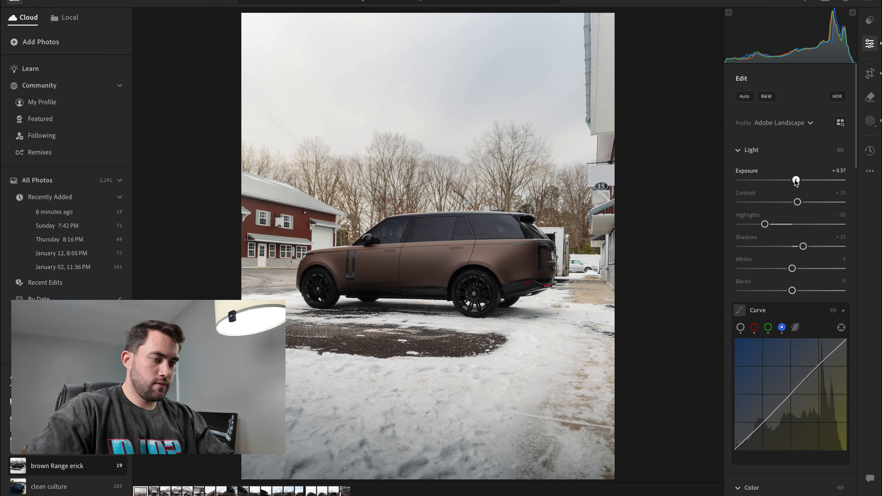
- Create a subject mask for the car and set its Clarity, Texture and Sharpness to +5 each
{"action": "left_click", "coordinate": [864, 119]}
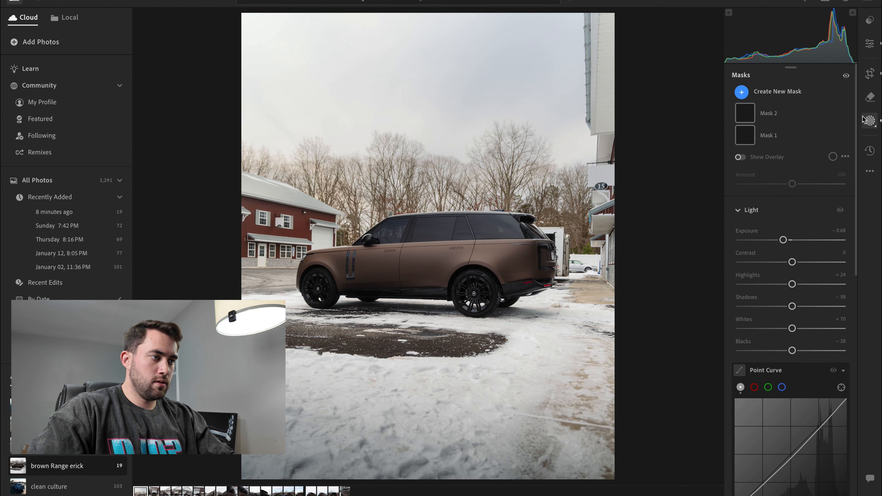
{"action": "left_click", "coordinate": [742, 92]}
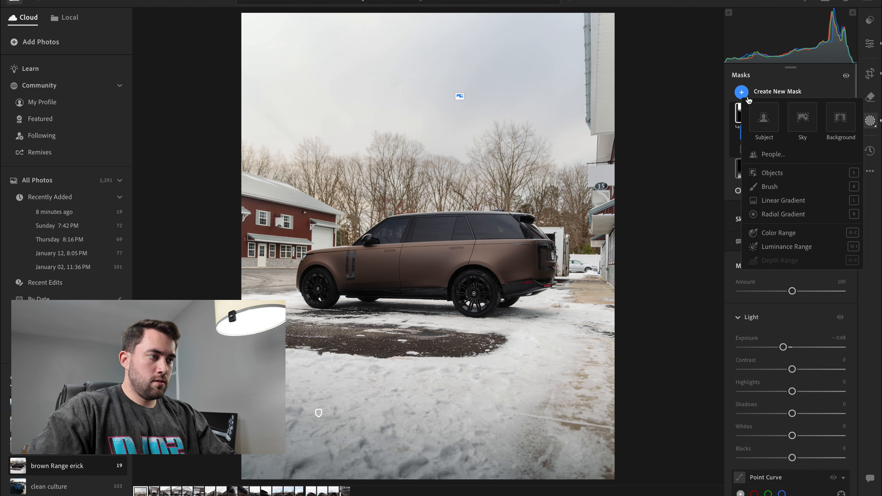
{"action": "left_click", "coordinate": [774, 124]}
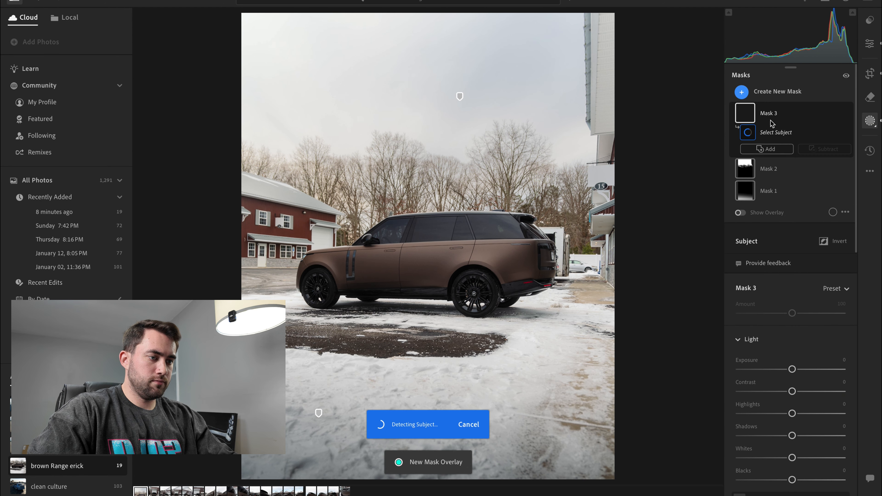
{"action": "scroll", "coordinate": [821, 316], "scroll_direction": "down", "scroll_amount": 10}
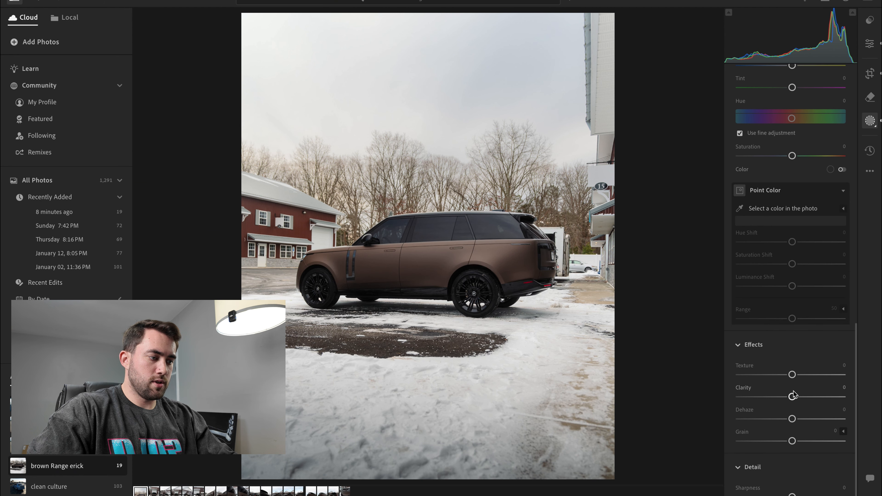
{"action": "left_click_drag", "start_coordinate": [794, 400], "coordinate": [797, 400]}
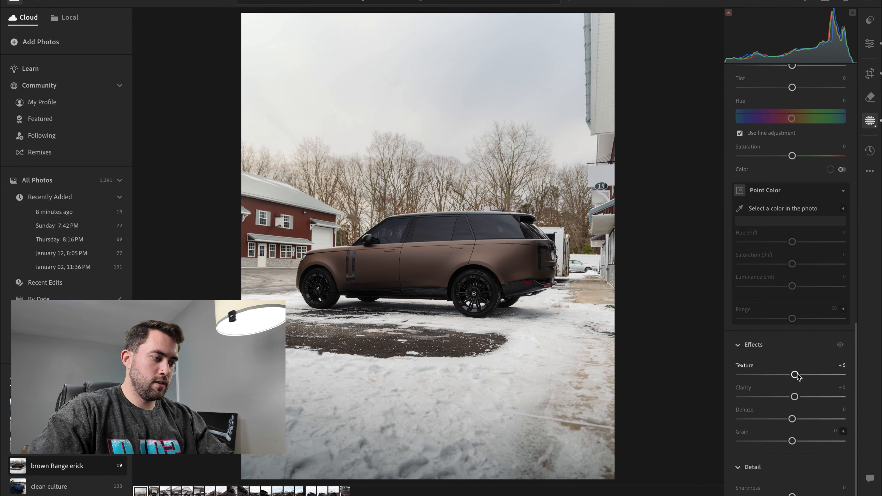
{"action": "left_click", "coordinate": [844, 489]}
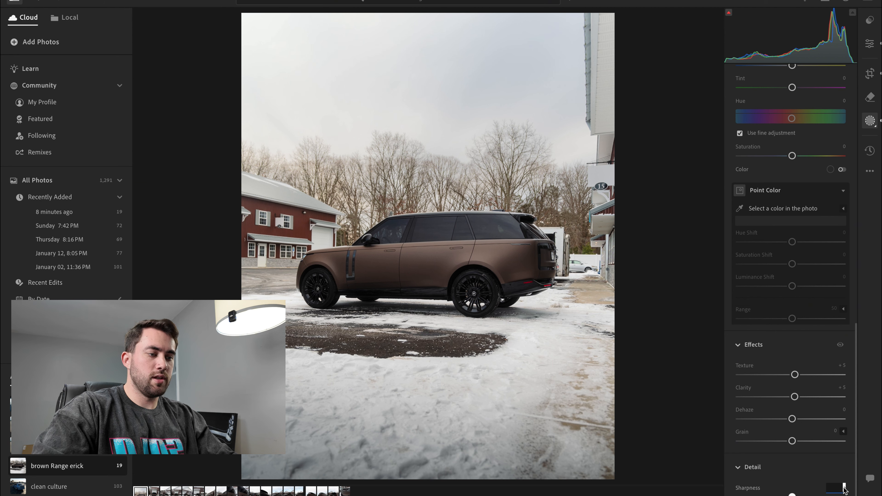
{"action": "type", "text": "5"}
{"action": "key", "text": "Return"}
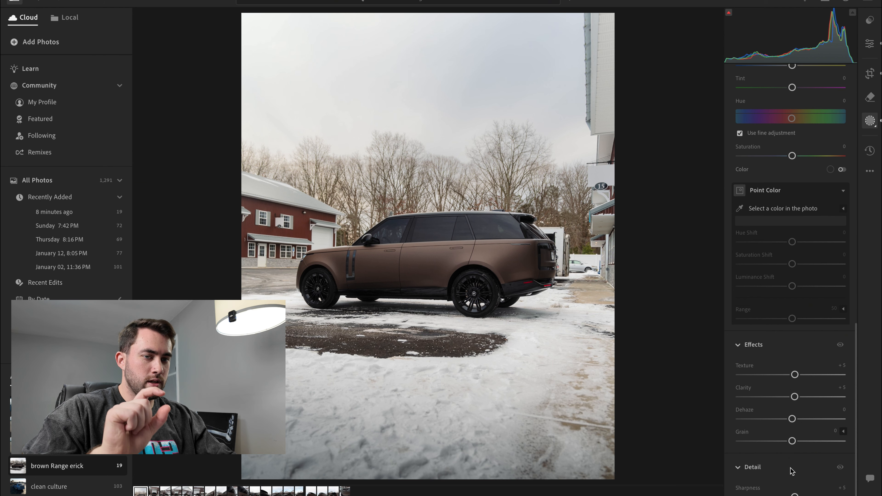
- Create another subject mask and invert it to cover everything except the car
{"action": "scroll", "coordinate": [799, 251], "scroll_direction": "up", "scroll_amount": 4}
{"action": "key", "text": "m"}
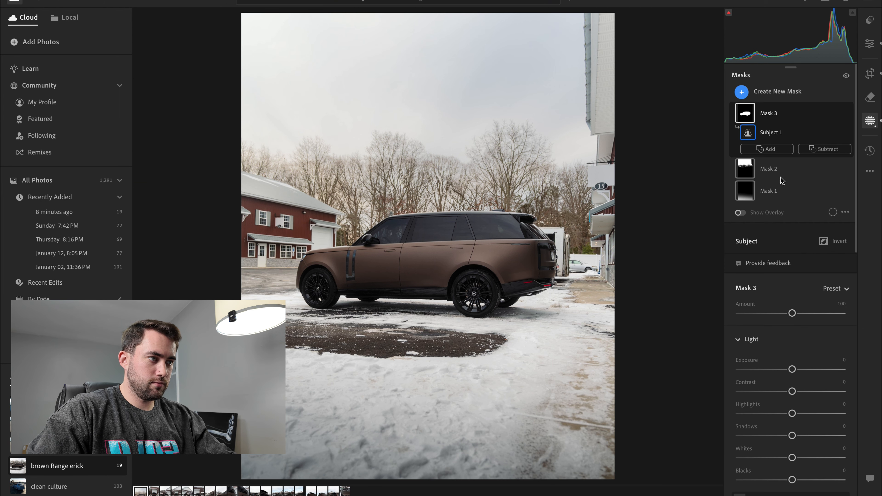
{"action": "left_click", "coordinate": [765, 92]}
{"action": "left_click", "coordinate": [758, 106]}
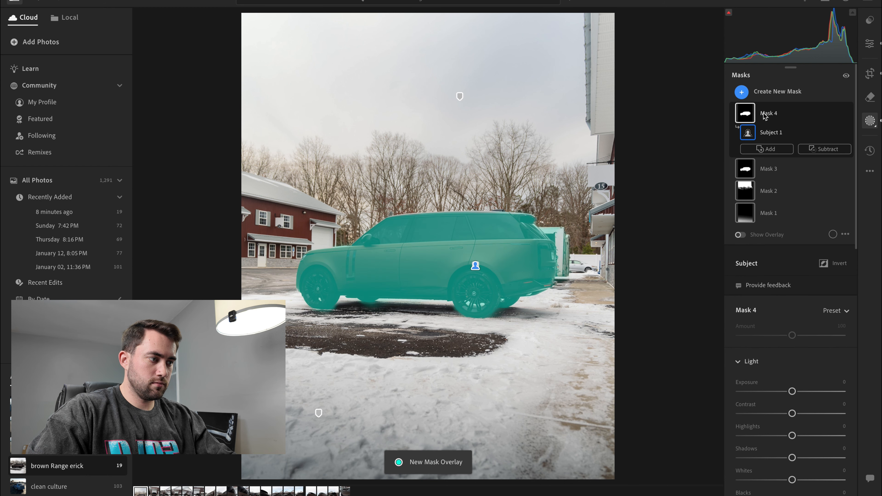
{"action": "left_click", "coordinate": [824, 263]}
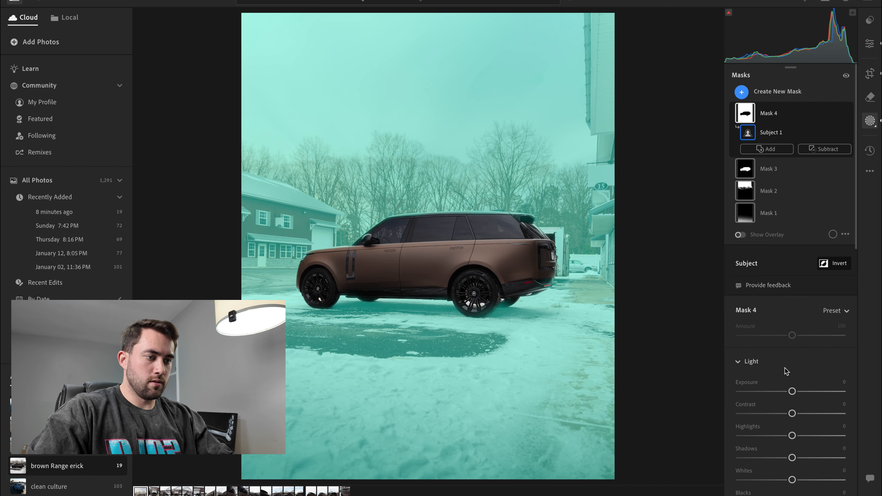
- On the inverted background mask, set Clarity to -10, Texture to -5 and Dehaze to -5, and reduce Sharpness
{"action": "scroll", "coordinate": [770, 376], "scroll_direction": "down", "scroll_amount": 10}
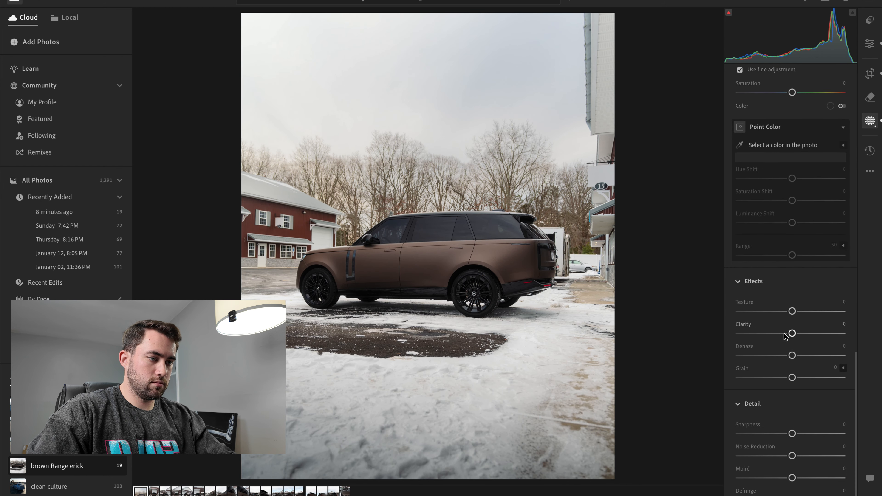
{"action": "mouse_move", "coordinate": [786, 337]}
{"action": "left_mouse_down"}
{"action": "mouse_move", "coordinate": [739, 335]}
{"action": "mouse_move", "coordinate": [772, 341]}
{"action": "left_mouse_up"}
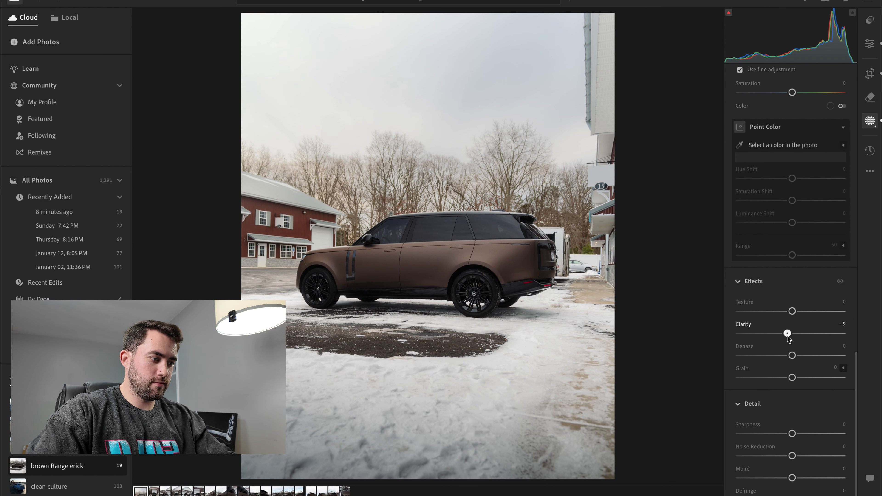
{"action": "left_click", "coordinate": [843, 302]}
{"action": "type", "text": "-5"}
{"action": "key", "text": "Return"}
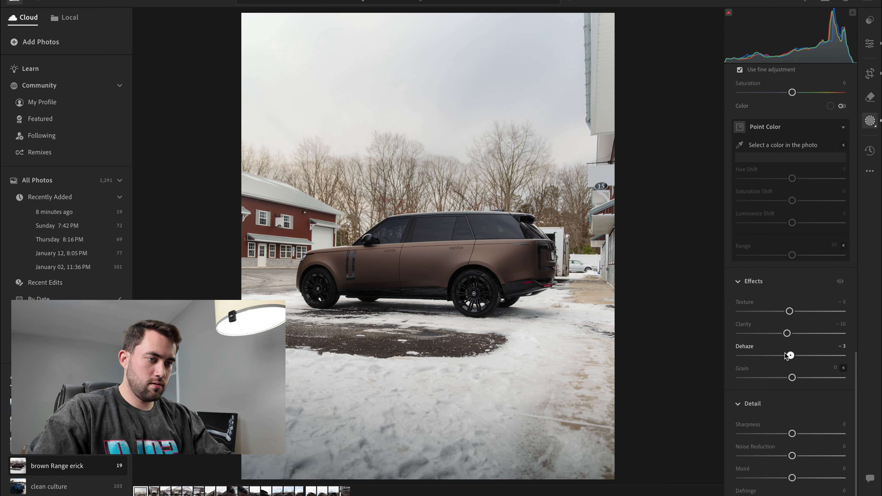
{"action": "left_click_drag", "start_coordinate": [786, 355], "coordinate": [791, 357]}
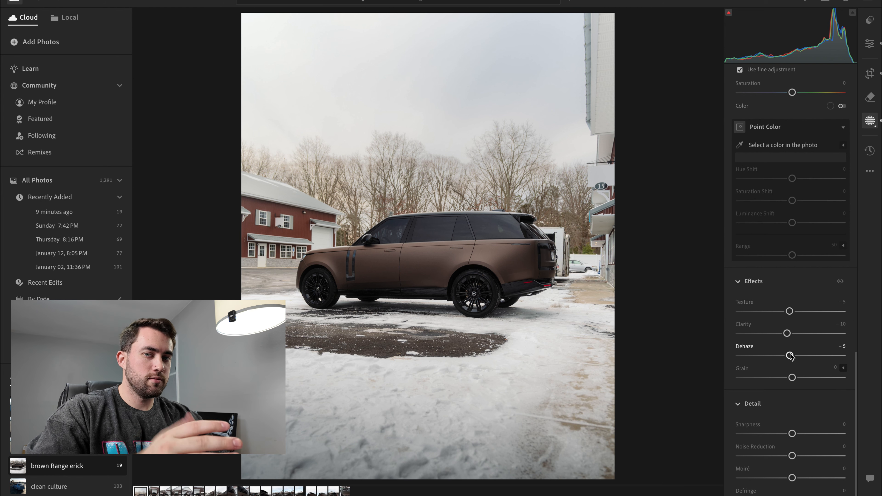
{"action": "left_click_drag", "start_coordinate": [793, 434], "coordinate": [770, 437]}
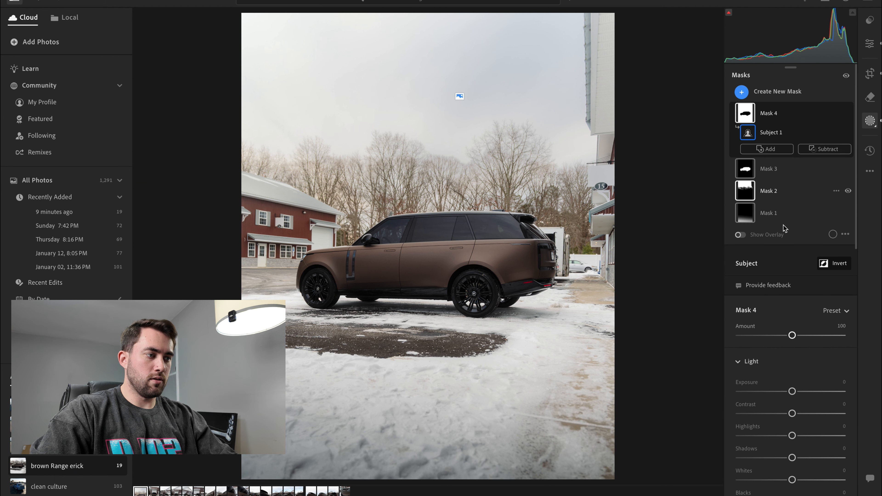
- Create a large radial gradient mask centred on the car, invert it to affect the surroundings, and tilt and reposition the ellipse
{"action": "left_click", "coordinate": [741, 94]}
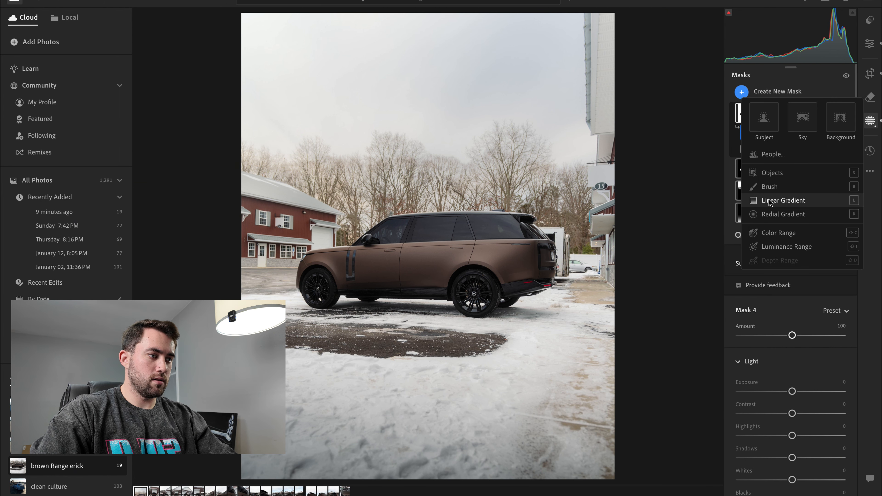
{"action": "left_click", "coordinate": [771, 213]}
{"action": "left_click_drag", "start_coordinate": [302, 183], "coordinate": [620, 348]}
{"action": "left_click_drag", "start_coordinate": [412, 170], "coordinate": [523, 235]}
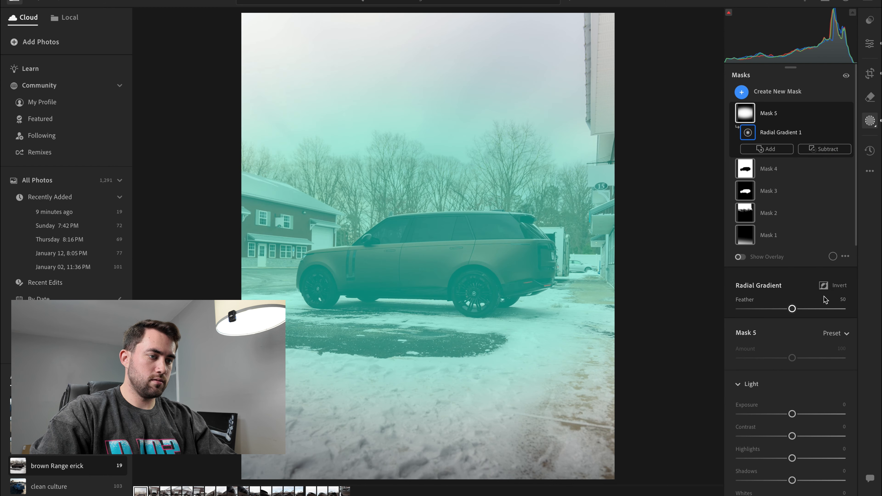
{"action": "left_click", "coordinate": [824, 286]}
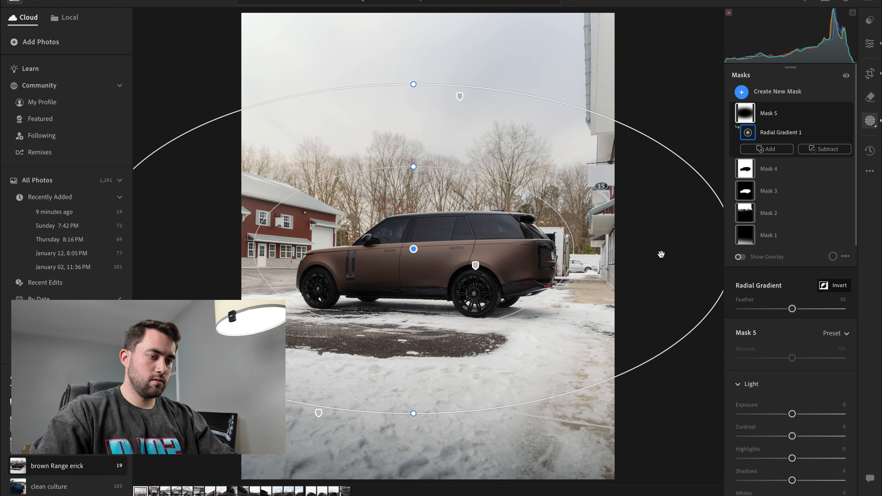
{"action": "left_click_drag", "start_coordinate": [415, 420], "coordinate": [376, 416]}
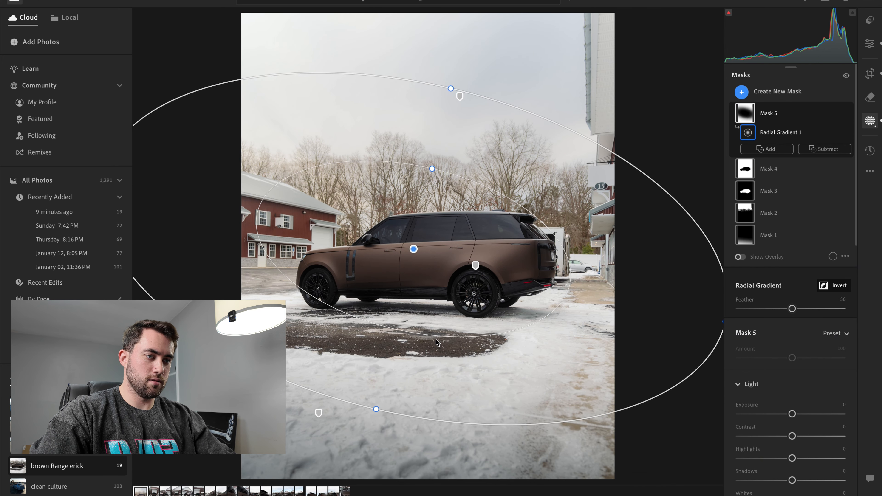
{"action": "left_click_drag", "start_coordinate": [480, 289], "coordinate": [486, 288]}
- Lower the Clarity of the inverted radial gradient mask to -3
{"action": "scroll", "coordinate": [800, 392], "scroll_direction": "down", "scroll_amount": 12}
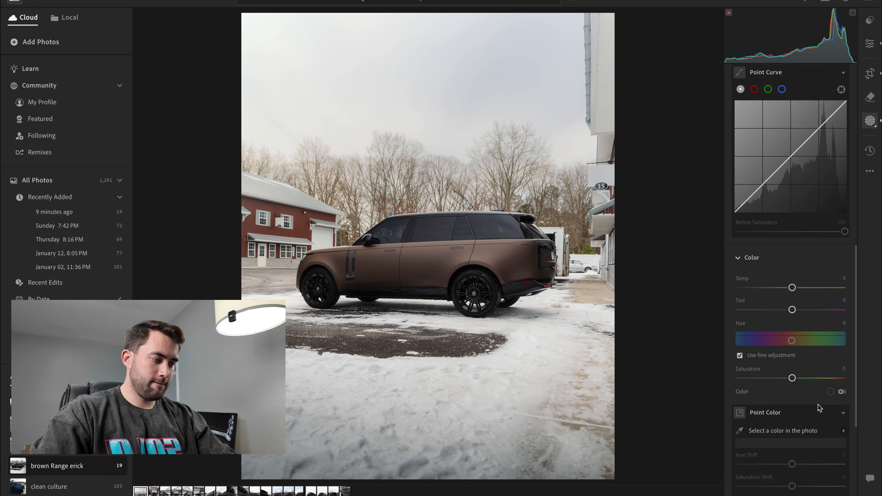
{"action": "scroll", "coordinate": [813, 400], "scroll_direction": "down", "scroll_amount": 2}
{"action": "mouse_move", "coordinate": [792, 382]}
{"action": "left_mouse_down"}
{"action": "mouse_move", "coordinate": [747, 382]}
{"action": "mouse_move", "coordinate": [797, 385]}
{"action": "mouse_move", "coordinate": [792, 380]}
{"action": "left_mouse_up"}
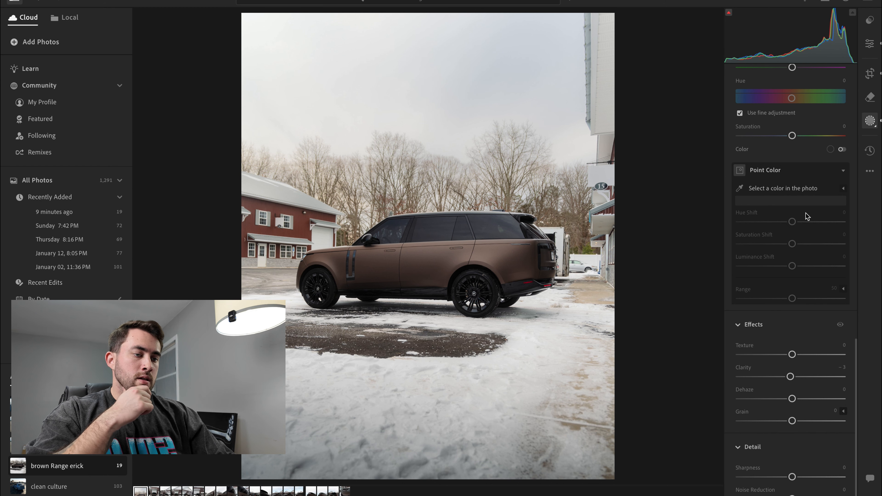
- Create a brush mask and paint it across the snowy foreground below the car with a brush size of 27
{"action": "scroll", "coordinate": [806, 216], "scroll_direction": "up", "scroll_amount": 10}
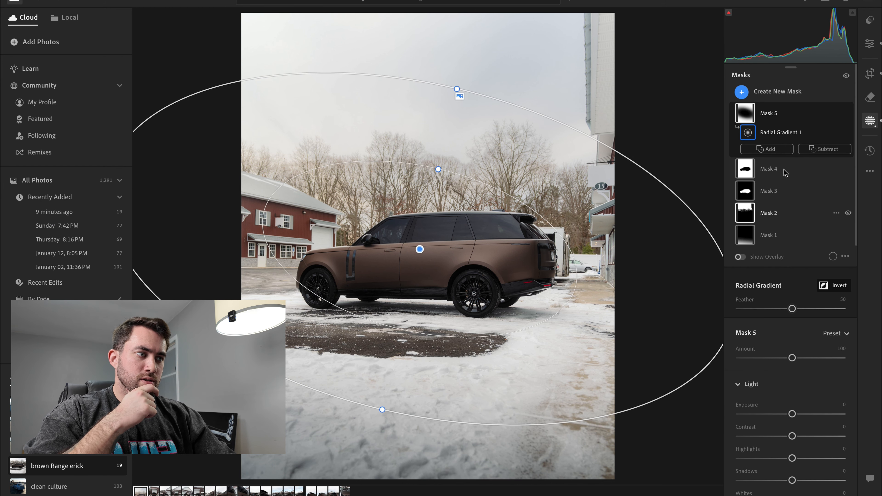
{"action": "left_click", "coordinate": [742, 91]}
{"action": "left_click", "coordinate": [764, 187]}
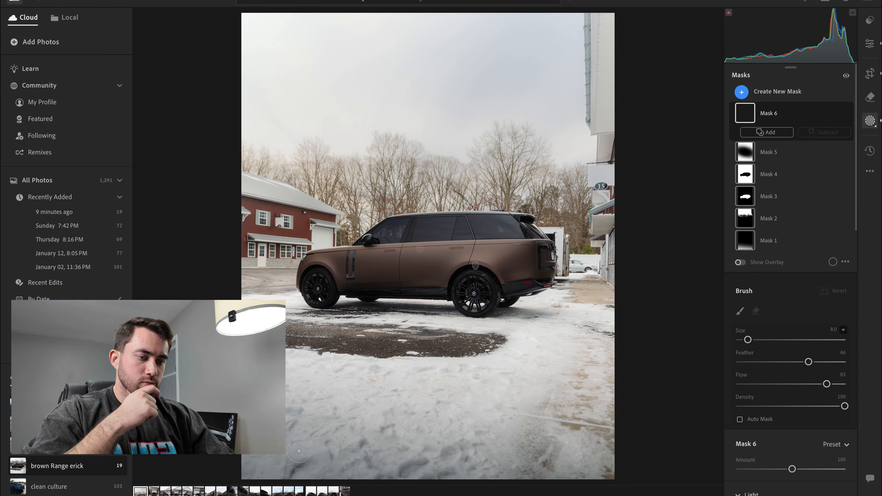
{"action": "scroll", "coordinate": [299, 451], "scroll_direction": "up", "scroll_amount": 3}
{"action": "mouse_move", "coordinate": [274, 390]}
{"action": "left_mouse_down"}
{"action": "mouse_move", "coordinate": [491, 395]}
{"action": "mouse_move", "coordinate": [397, 425]}
{"action": "mouse_move", "coordinate": [662, 418]}
{"action": "mouse_move", "coordinate": [549, 410]}
{"action": "mouse_move", "coordinate": [393, 362]}
{"action": "mouse_move", "coordinate": [608, 377]}
{"action": "left_mouse_up"}
- Raise the foreground brush mask's Clarity to +30 and compare the edited photo with the original
{"action": "scroll", "coordinate": [750, 417], "scroll_direction": "down", "scroll_amount": 10}
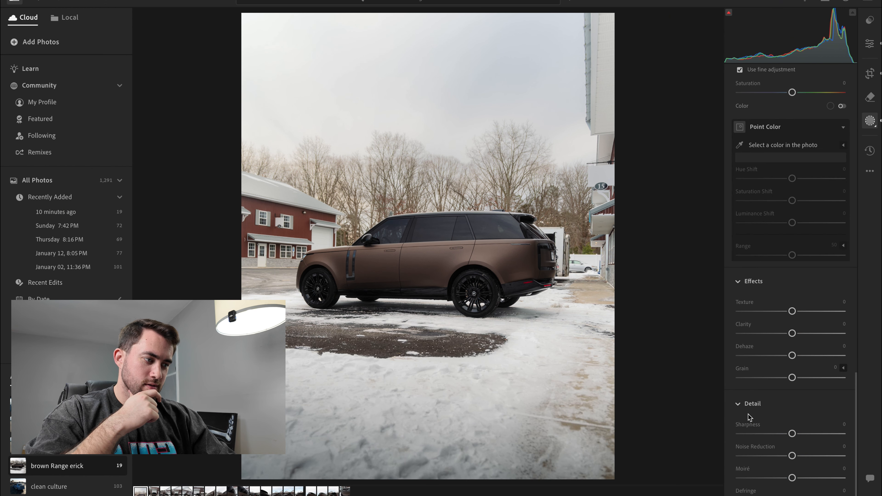
{"action": "left_click_drag", "start_coordinate": [792, 333], "coordinate": [819, 333]}
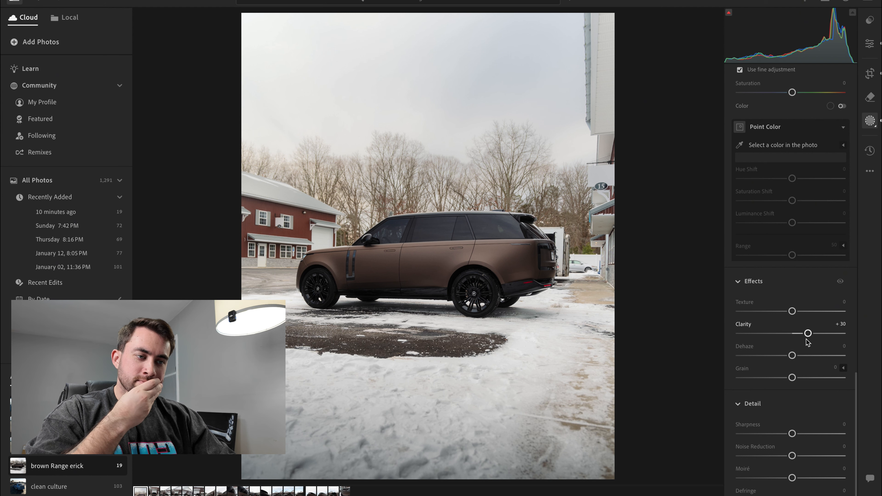
{"action": "key", "text": "b"}
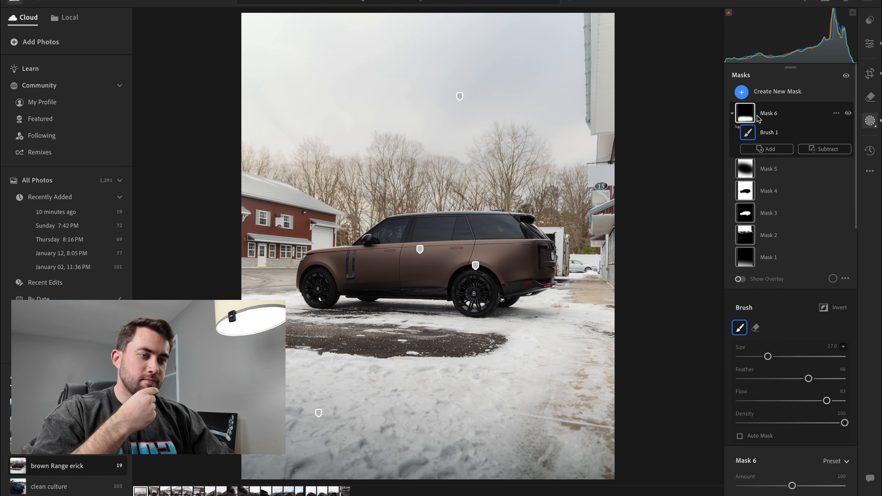
{"action": "key", "text": "backslash"}
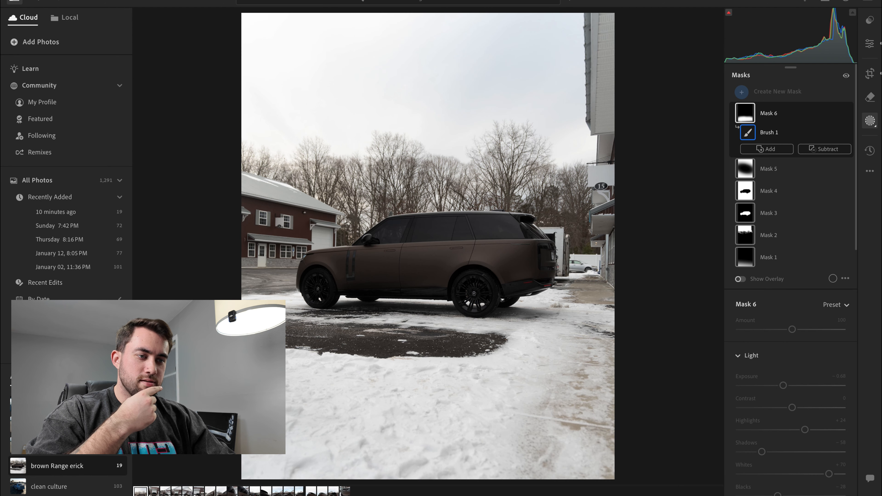
{"action": "key", "text": "backslash"}
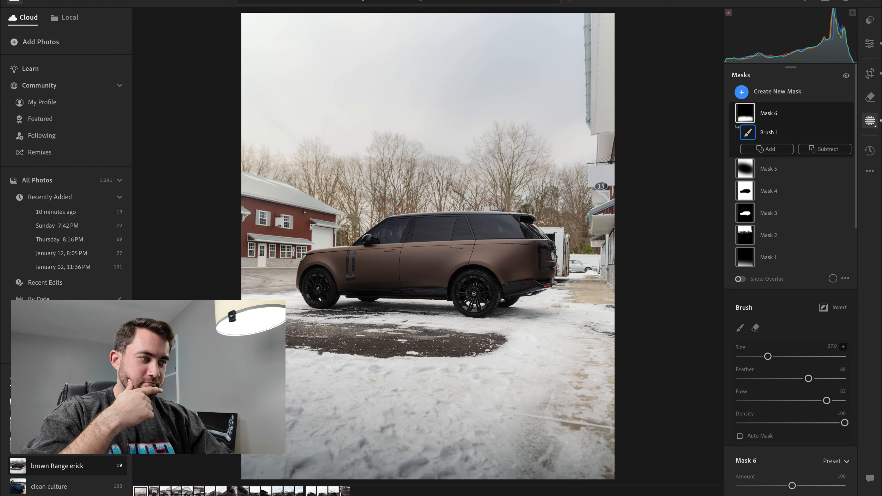
- Copy the photo's edit settings with Crop & Geometry and Masking included, keeping all six masks selected
{"action": "left_click", "coordinate": [871, 171]}
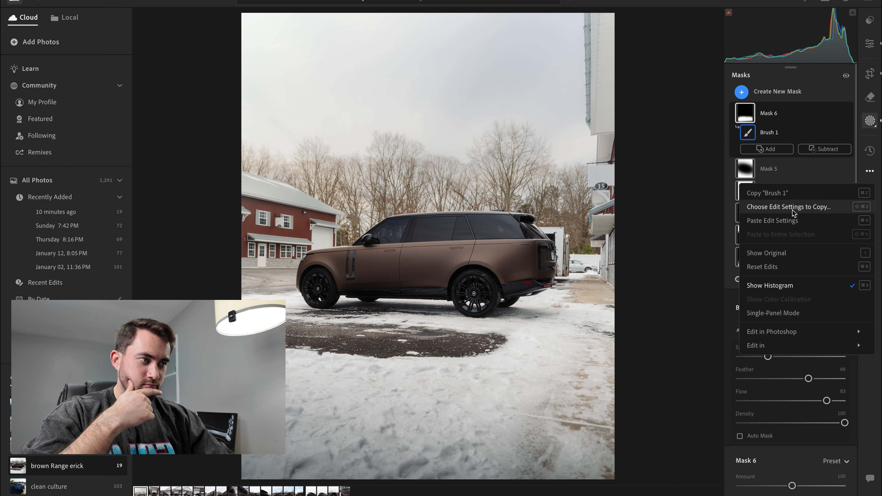
{"action": "left_click", "coordinate": [799, 205]}
{"action": "left_click", "coordinate": [353, 222]}
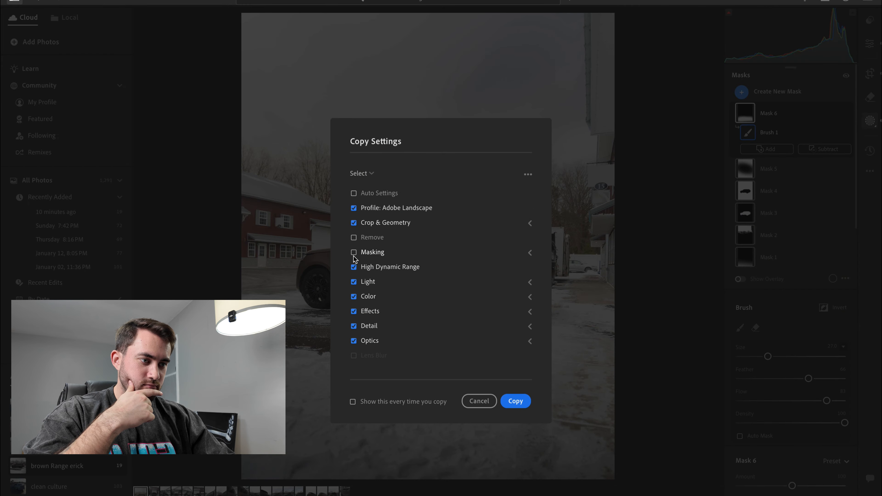
{"action": "left_click", "coordinate": [529, 254]}
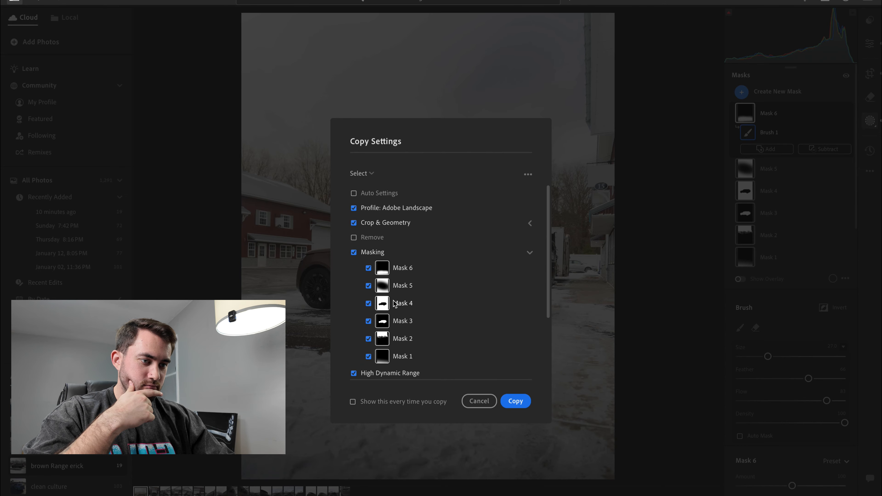
{"action": "left_click", "coordinate": [511, 401]}
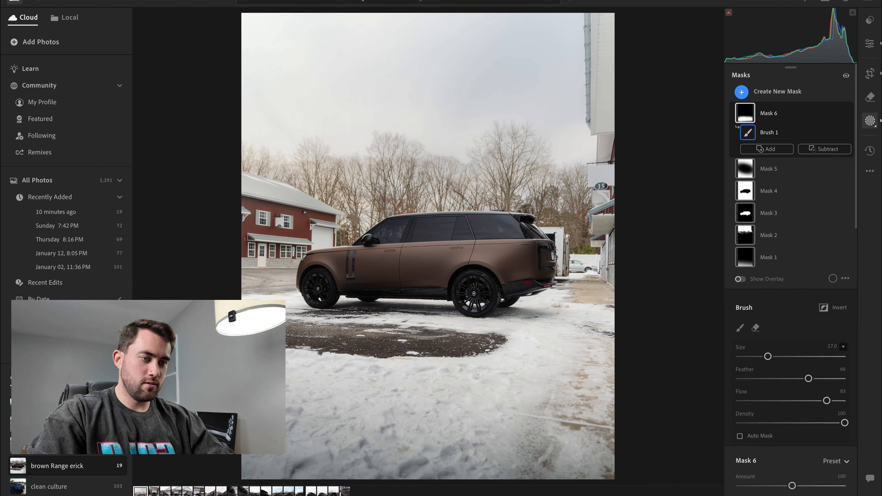
- Paste the copied edit settings onto the front three-quarter shot of the Range Rover by the garage
{"action": "key", "text": "Right"}
{"action": "key", "text": "Right"}
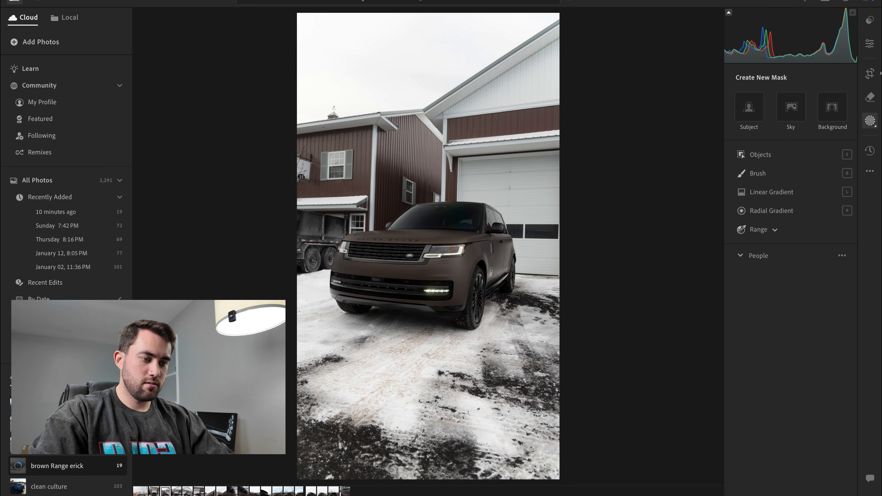
{"action": "key", "text": "ctrl+v"}
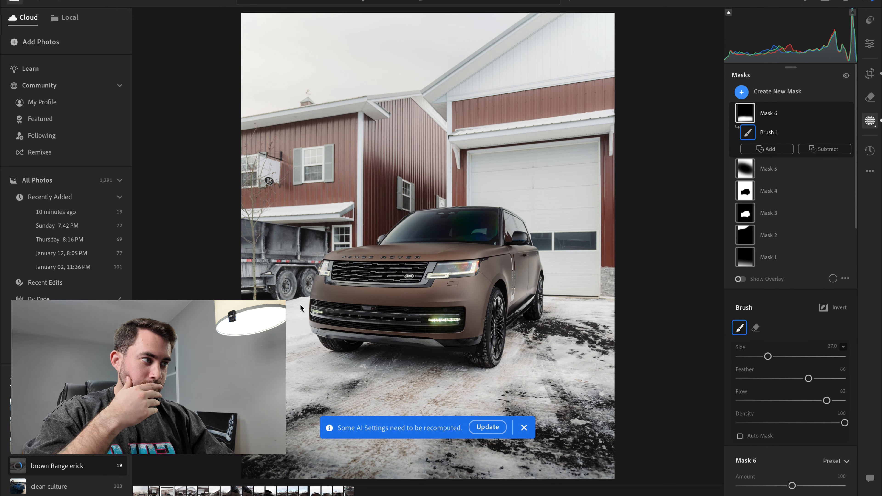
- Refine the 4 x 5 crop of the front three-quarter shot: straighten it to -1.90, tighten the frame and reposition the photo
{"action": "key", "text": "c"}
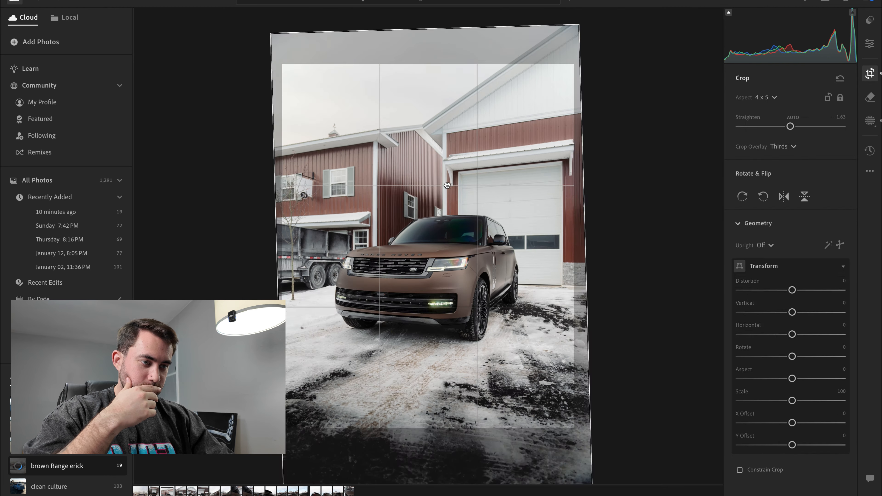
{"action": "left_click_drag", "start_coordinate": [447, 185], "coordinate": [462, 173]}
{"action": "left_click_drag", "start_coordinate": [606, 174], "coordinate": [605, 169]}
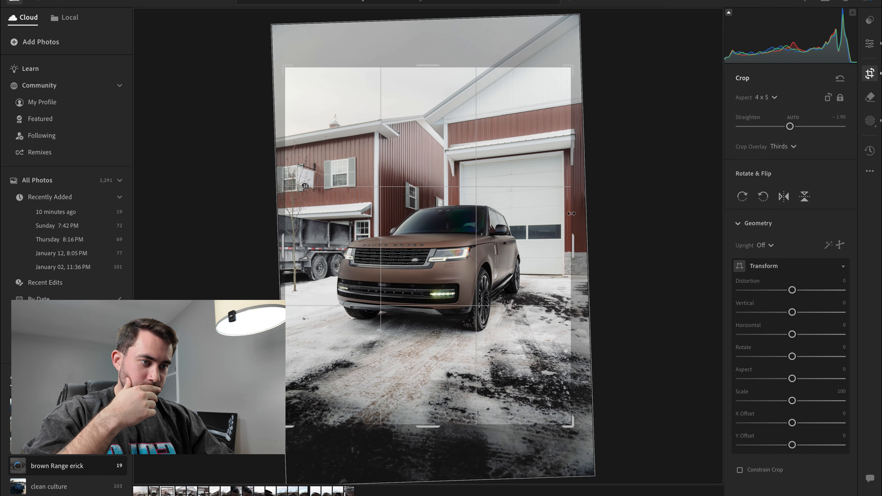
{"action": "left_click_drag", "start_coordinate": [571, 213], "coordinate": [569, 213]}
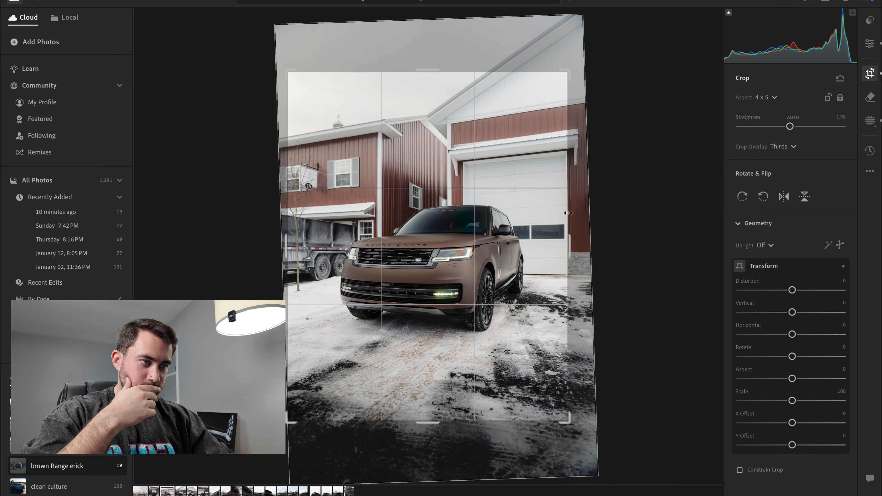
{"action": "key", "text": "e"}
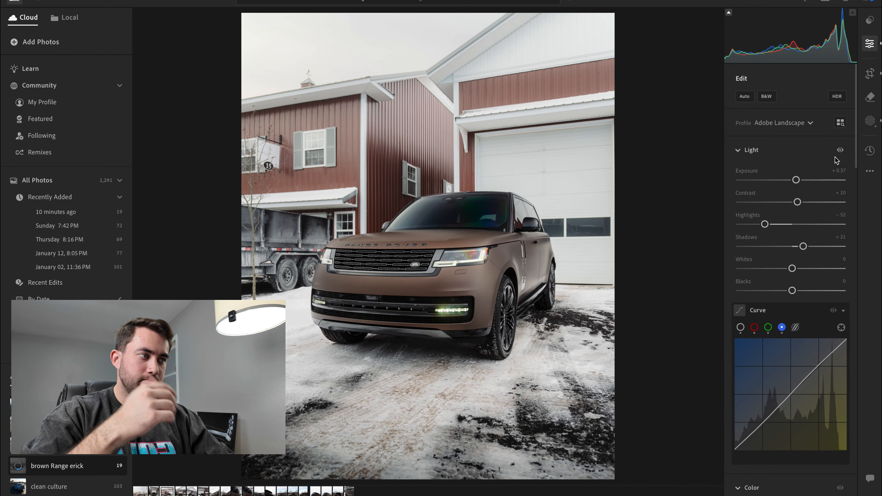
{"action": "key", "text": "c"}
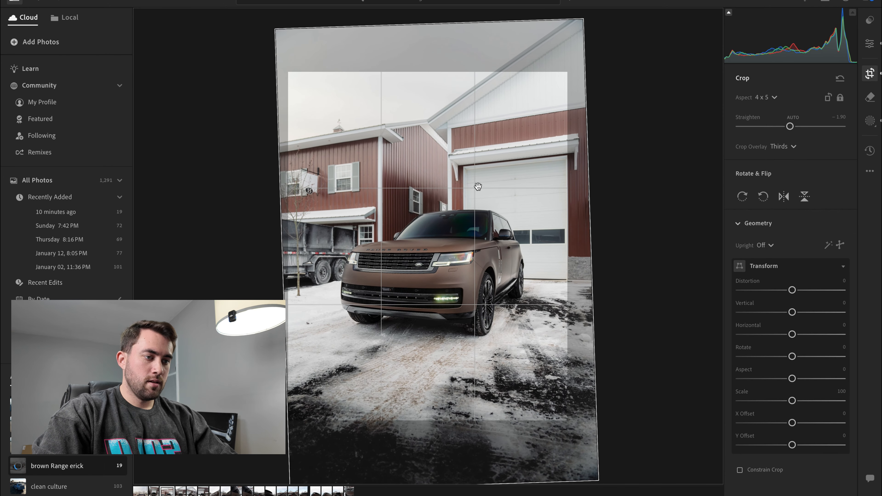
{"action": "key", "text": "e"}
- Create a radial gradient mask over the car's headlight beside the grille and position its ellipse on the lamp
{"action": "key", "text": "b"}
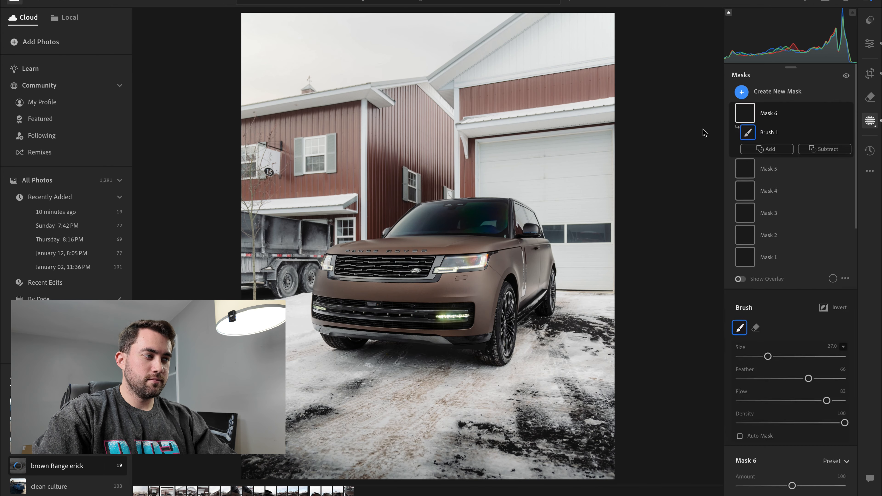
{"action": "left_click", "coordinate": [742, 93]}
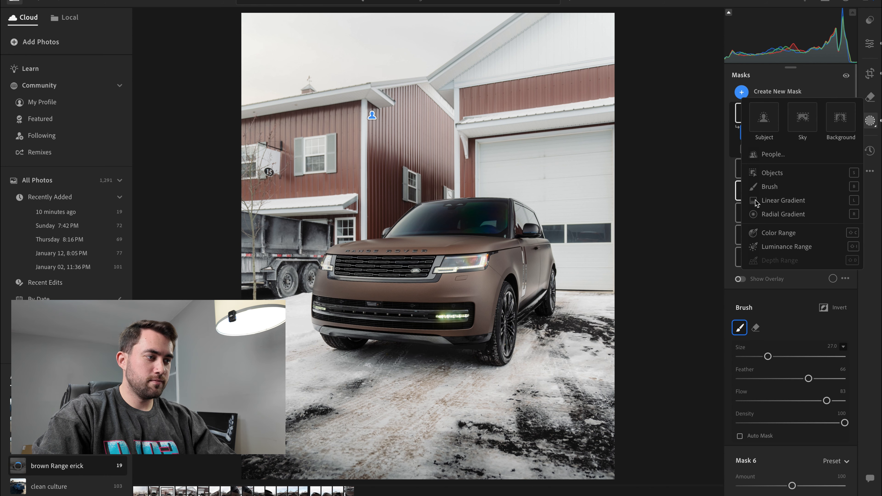
{"action": "left_click", "coordinate": [758, 214]}
{"action": "mouse_move", "coordinate": [454, 258]}
{"action": "left_mouse_down"}
{"action": "mouse_move", "coordinate": [508, 265]}
{"action": "mouse_move", "coordinate": [493, 260]}
{"action": "left_mouse_up"}
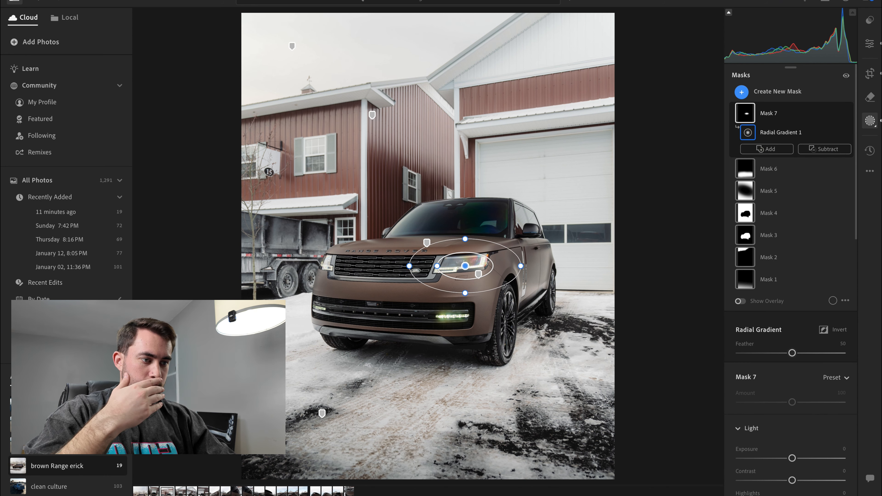
{"action": "left_click", "coordinate": [479, 275]}
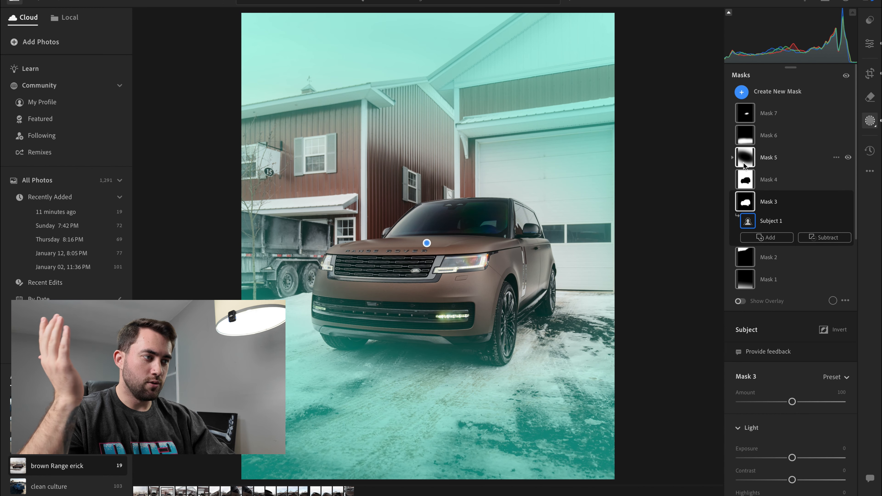
{"action": "left_click", "coordinate": [465, 265]}
{"action": "key", "text": "o"}
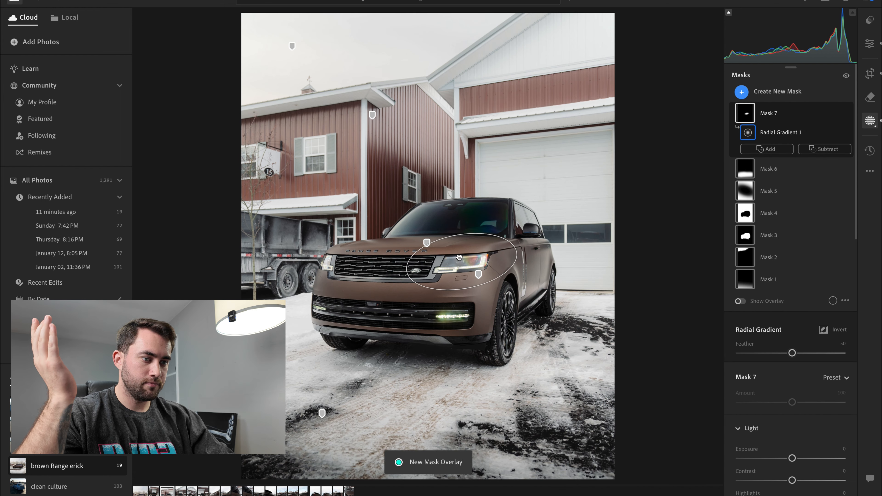
- Raise the headlight mask's Exposure to +0.16 and shift its radial gradient to fit the lamp
{"action": "scroll", "coordinate": [796, 428], "scroll_direction": "down", "scroll_amount": 3}
{"action": "scroll", "coordinate": [796, 428], "scroll_direction": "down", "scroll_amount": 5}
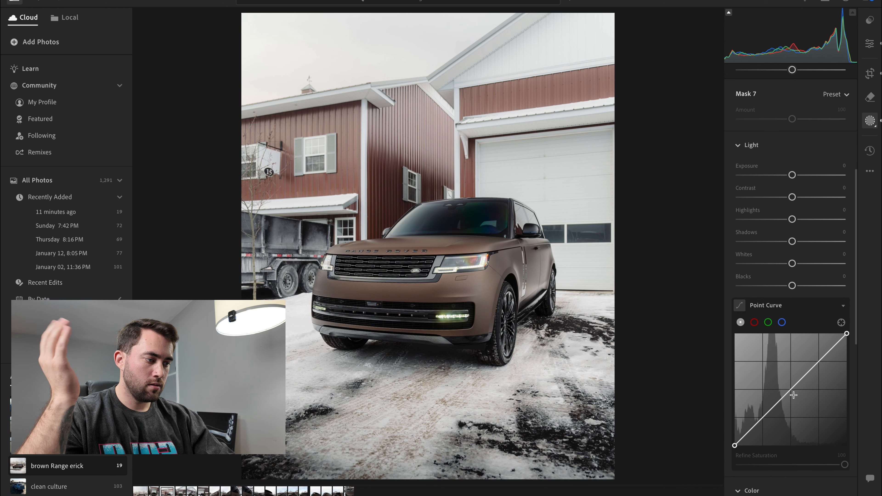
{"action": "left_click_drag", "start_coordinate": [791, 389], "coordinate": [792, 385]}
{"action": "left_click_drag", "start_coordinate": [791, 381], "coordinate": [792, 387]}
{"action": "left_click_drag", "start_coordinate": [468, 268], "coordinate": [459, 263]}
{"action": "left_click", "coordinate": [767, 149]}
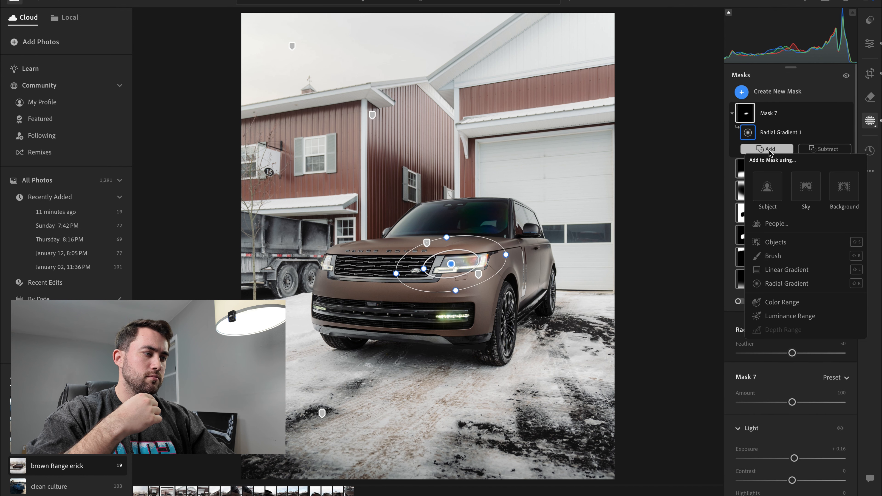
{"action": "left_click", "coordinate": [778, 275]}
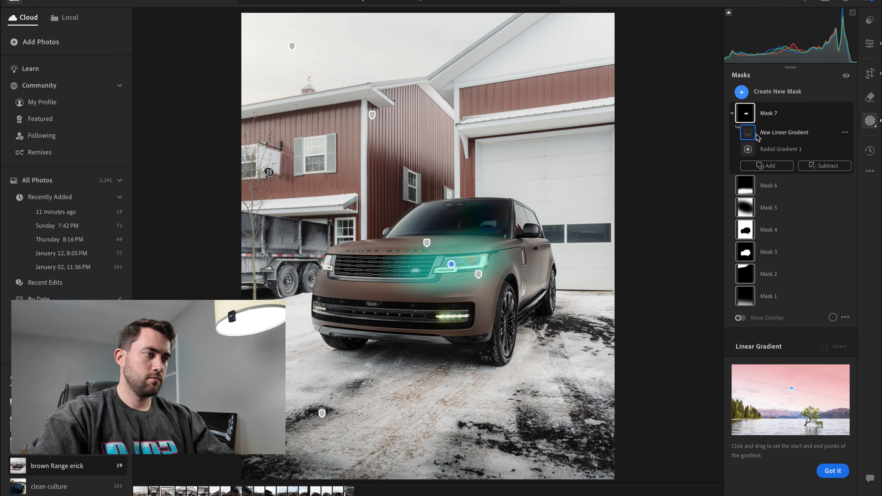
{"action": "key", "text": "Delete"}
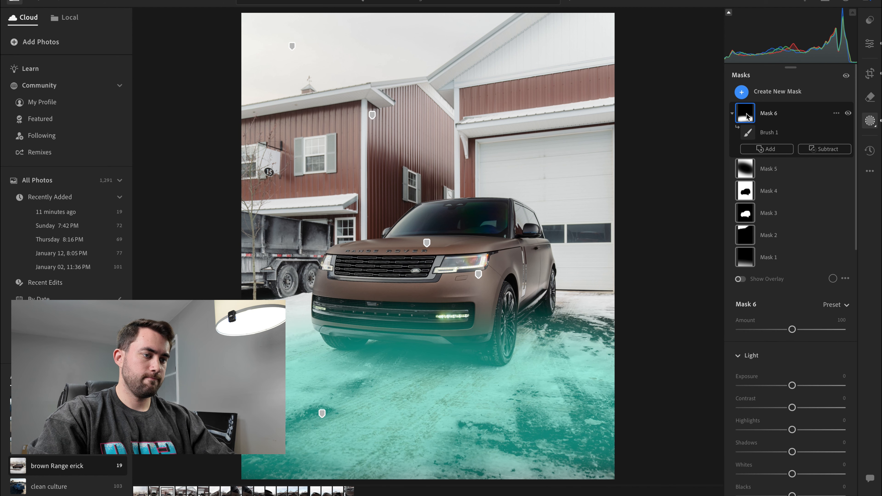
{"action": "key", "text": "super+z"}
- Add a second radial gradient to the headlight mask, placed over the car's other headlight
{"action": "left_click", "coordinate": [746, 117]}
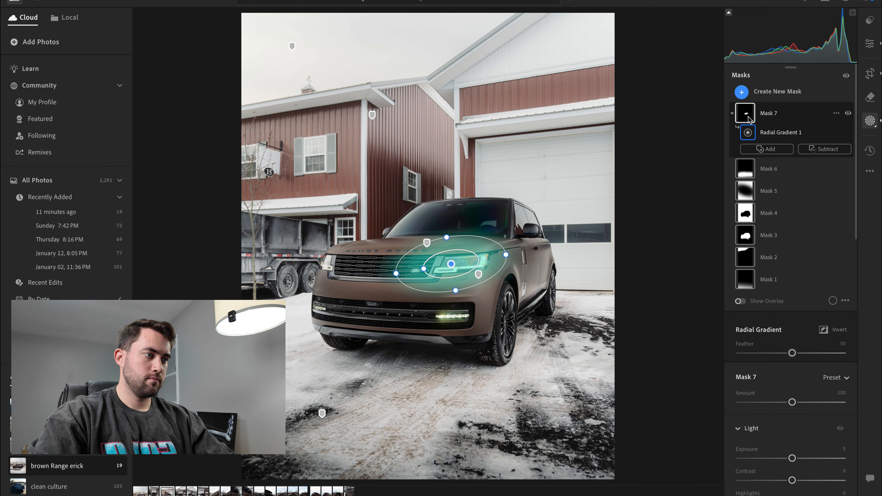
{"action": "left_click", "coordinate": [767, 148]}
{"action": "left_click", "coordinate": [776, 284]}
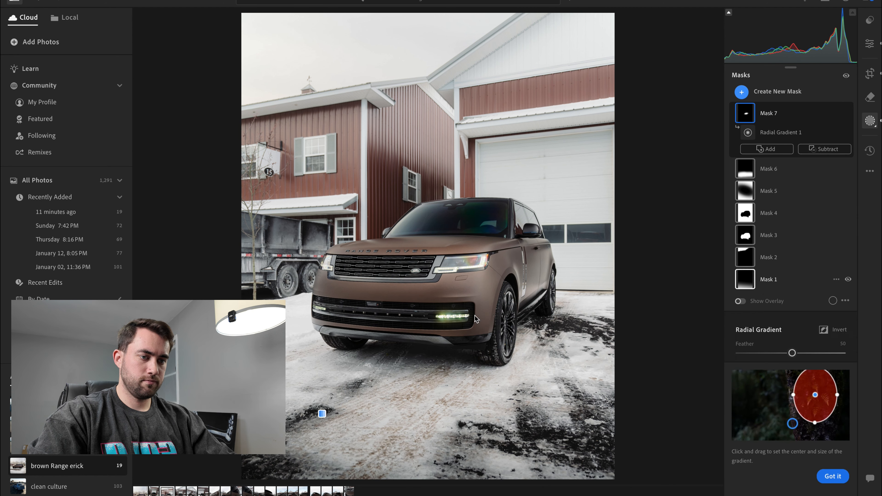
{"action": "mouse_move", "coordinate": [323, 258]}
{"action": "left_mouse_down"}
{"action": "mouse_move", "coordinate": [353, 282]}
{"action": "mouse_move", "coordinate": [332, 263]}
{"action": "left_mouse_up"}
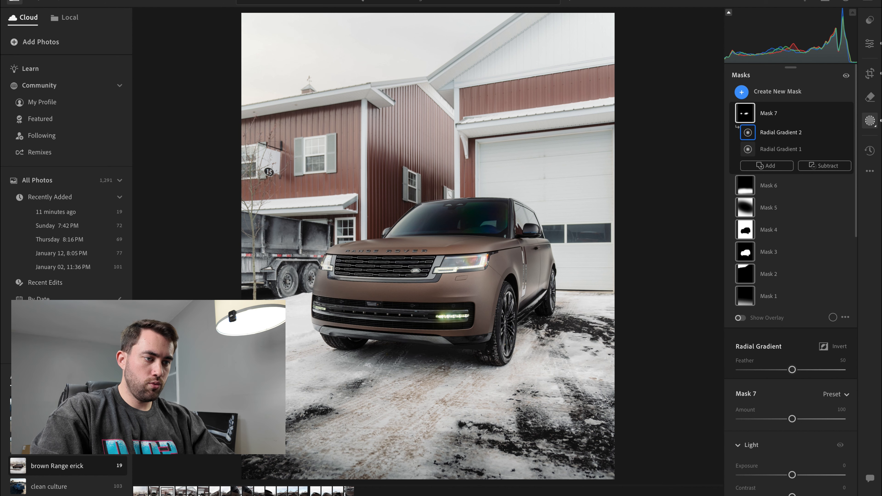
- Paste the copied edit settings onto the head-on front shot and adjust its crop, straightening to -0.34 and repositioning the photo
{"action": "key", "text": "Right"}
{"action": "key", "text": "ctrl+v"}
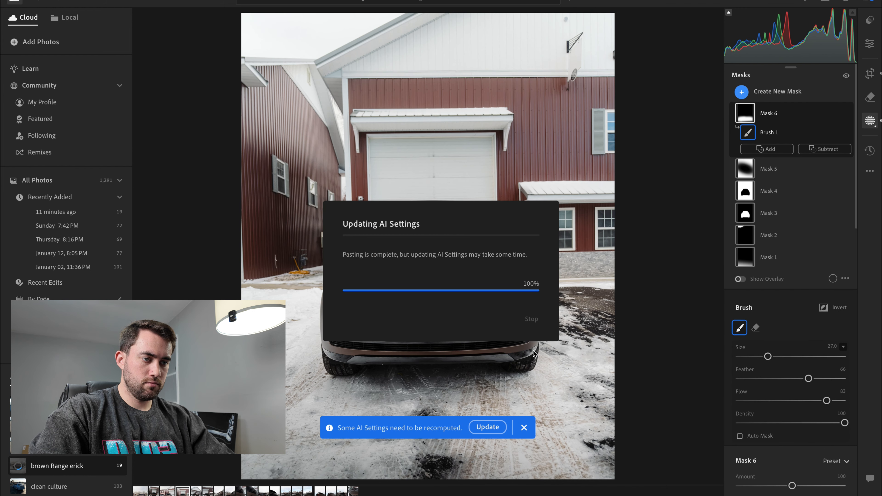
{"action": "left_click", "coordinate": [869, 71]}
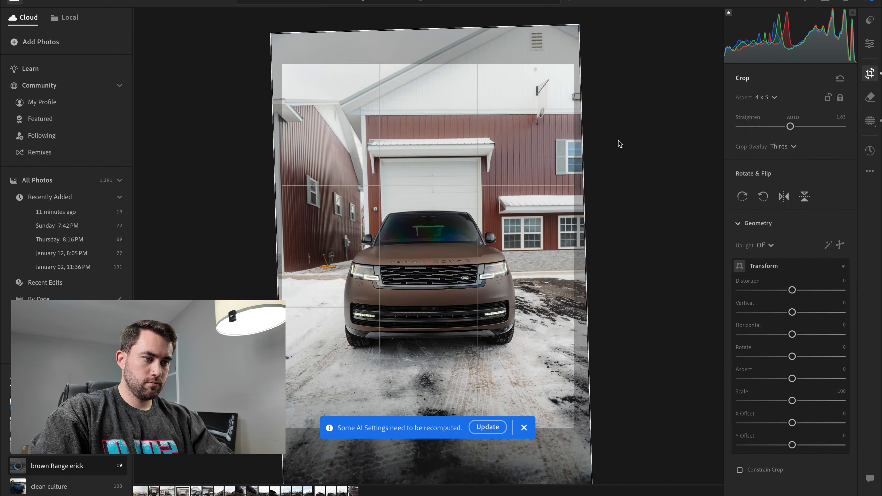
{"action": "left_click_drag", "start_coordinate": [620, 141], "coordinate": [620, 141]}
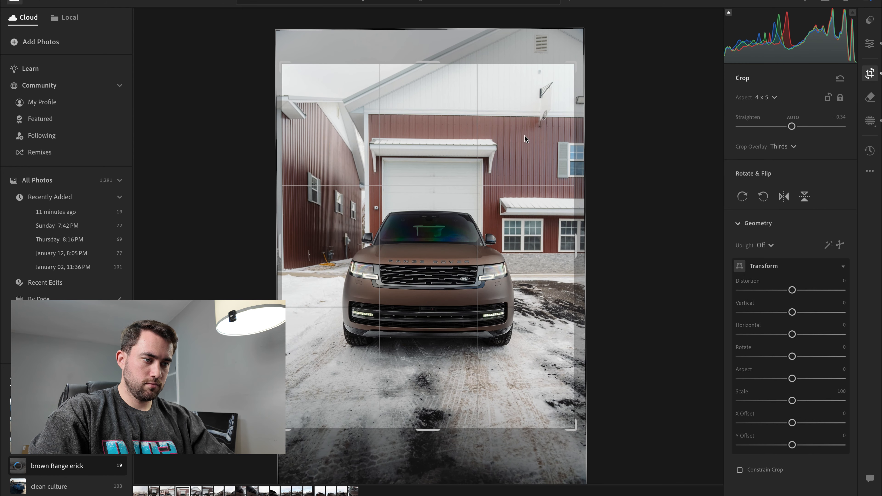
{"action": "left_click_drag", "start_coordinate": [525, 131], "coordinate": [528, 125]}
{"action": "key", "text": "Return"}
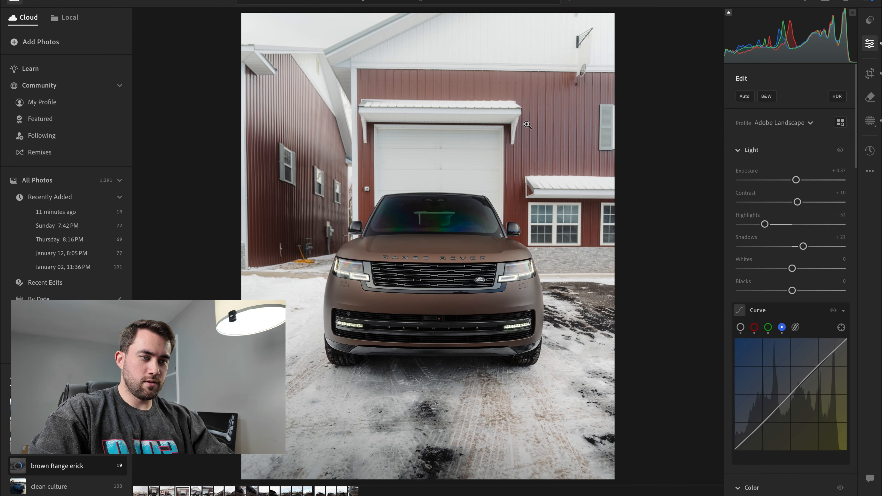
- Refine the head-on shot's crop: straighten it to -0.46, tighten the frame slightly and shift the photo up
{"action": "left_click", "coordinate": [869, 73]}
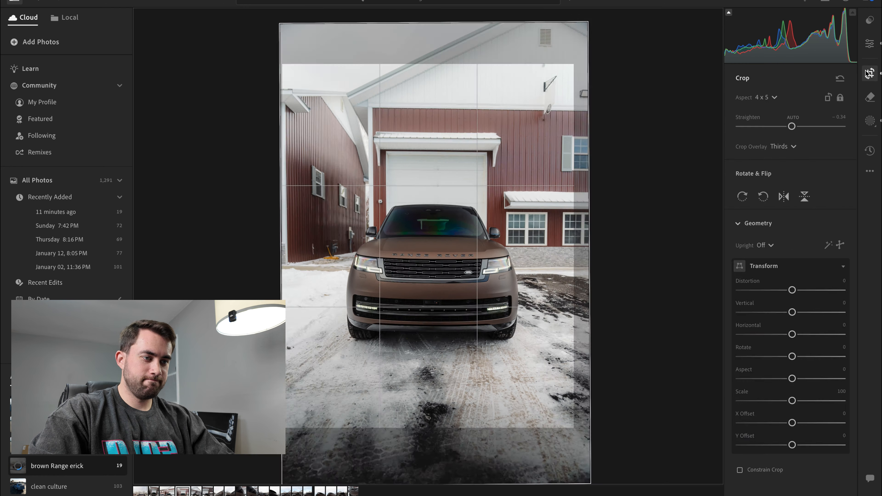
{"action": "left_click_drag", "start_coordinate": [453, 130], "coordinate": [455, 127]}
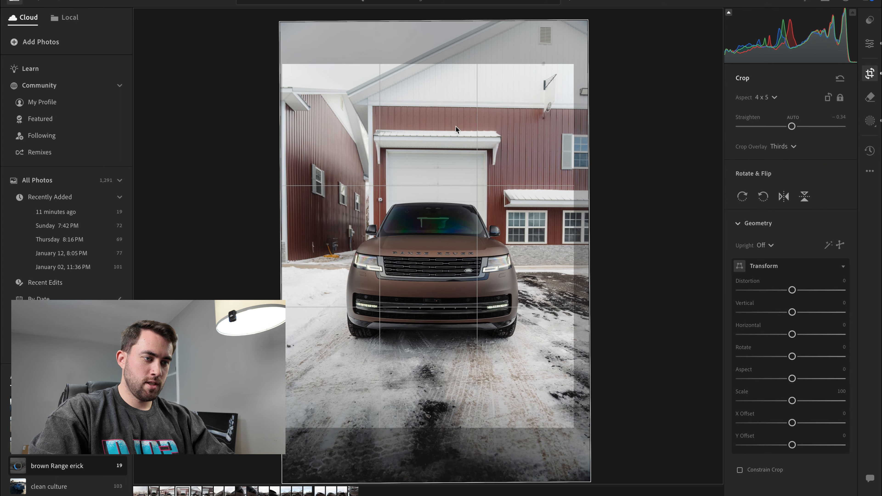
{"action": "key", "text": "Return"}
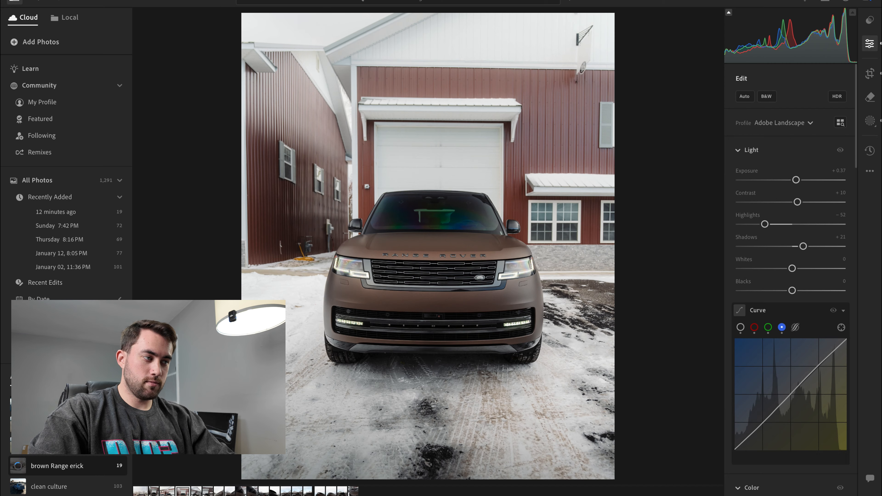
{"action": "left_click", "coordinate": [869, 73]}
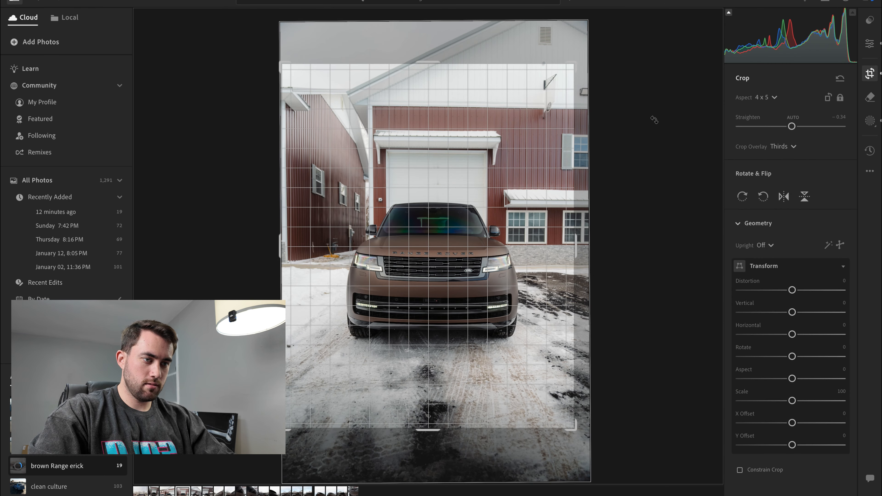
{"action": "left_click_drag", "start_coordinate": [655, 120], "coordinate": [654, 118]}
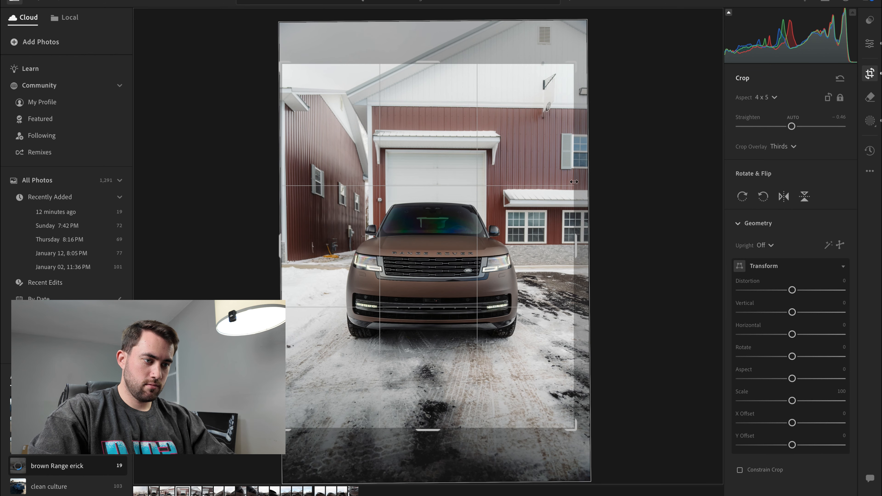
{"action": "left_click_drag", "start_coordinate": [575, 182], "coordinate": [572, 182]}
{"action": "left_click_drag", "start_coordinate": [522, 169], "coordinate": [521, 167]}
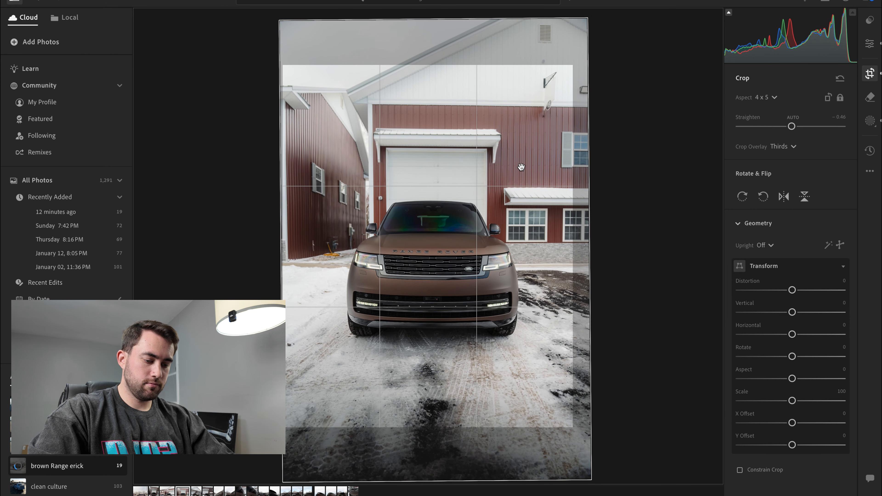
{"action": "key", "text": "e"}
{"action": "key", "text": "f"}
{"action": "key", "text": "f"}
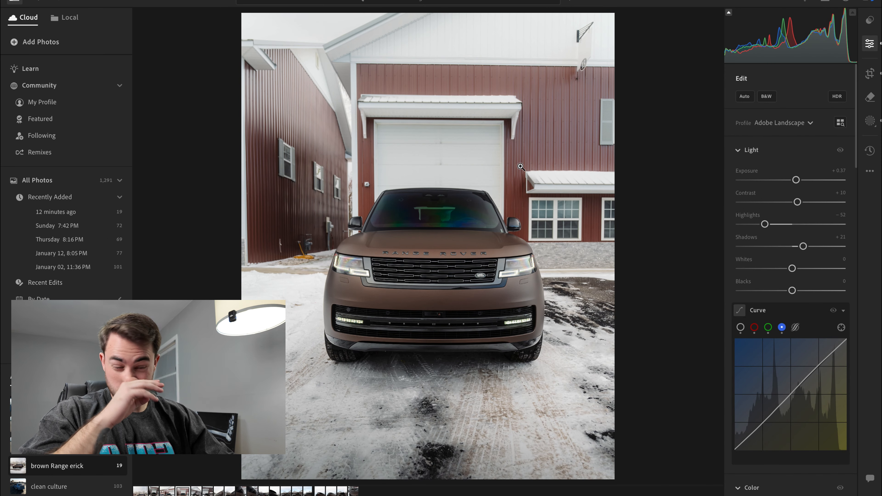
- Paste the copied edit settings onto the three-quarter shot with the white car behind, and set Shadows to -10
{"action": "key", "text": "Right"}
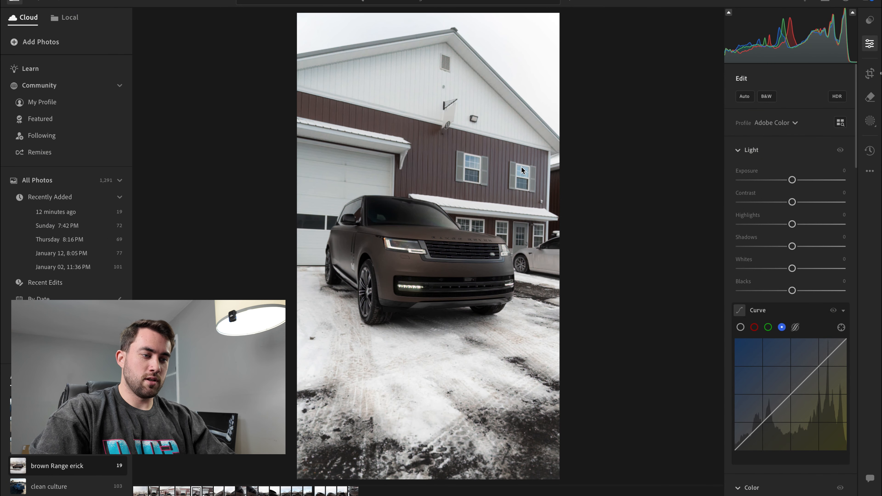
{"action": "key", "text": "ctrl+v"}
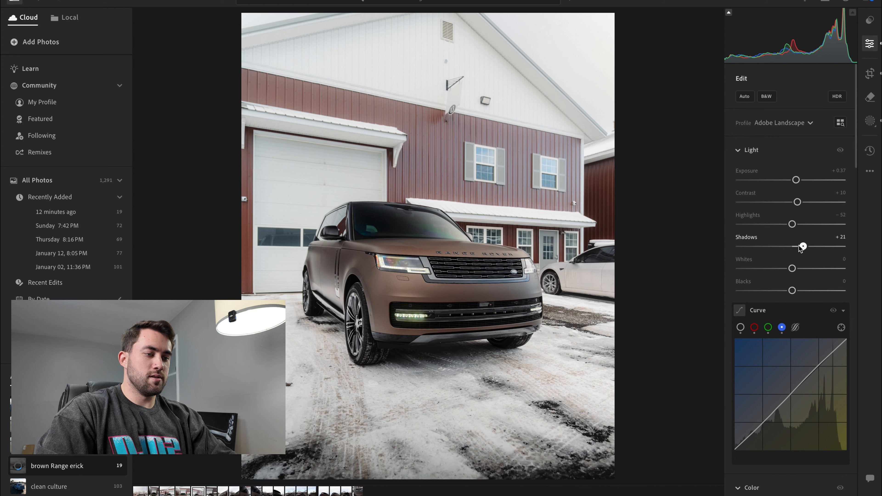
{"action": "left_click_drag", "start_coordinate": [799, 247], "coordinate": [789, 247]}
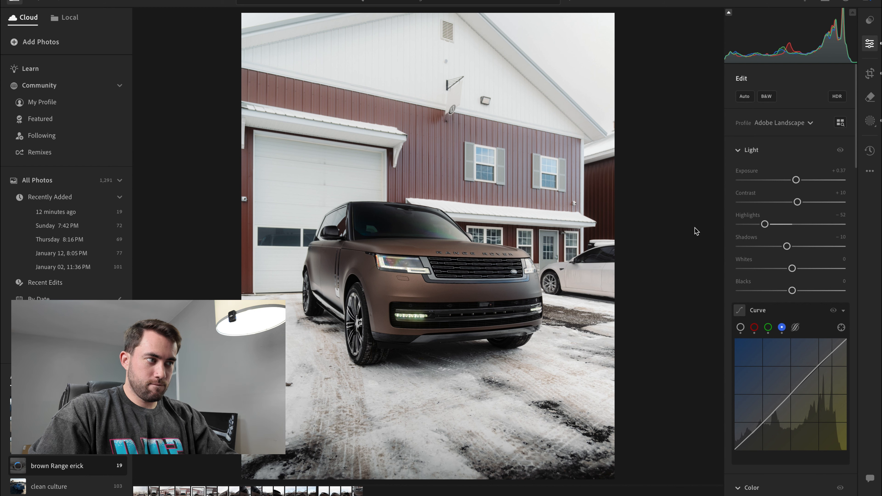
- Shift the three-quarter shot up slightly within its 4 x 5 crop
{"action": "left_click", "coordinate": [870, 73]}
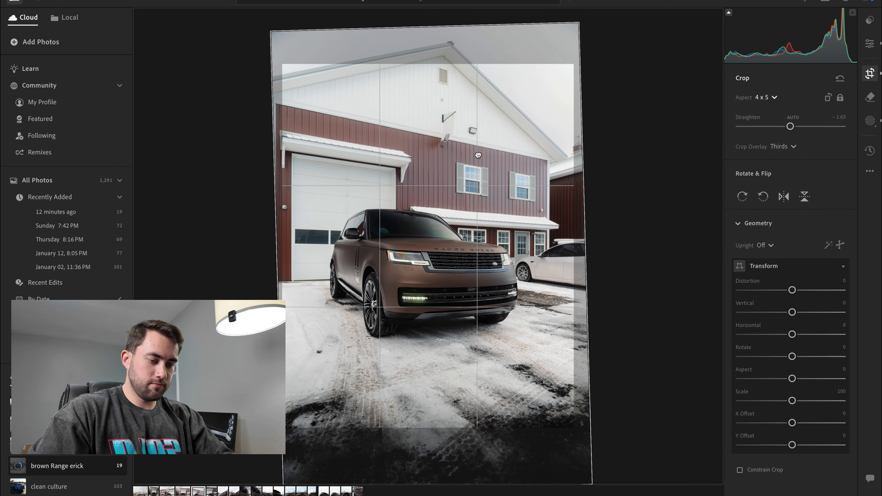
{"action": "key", "text": "e"}
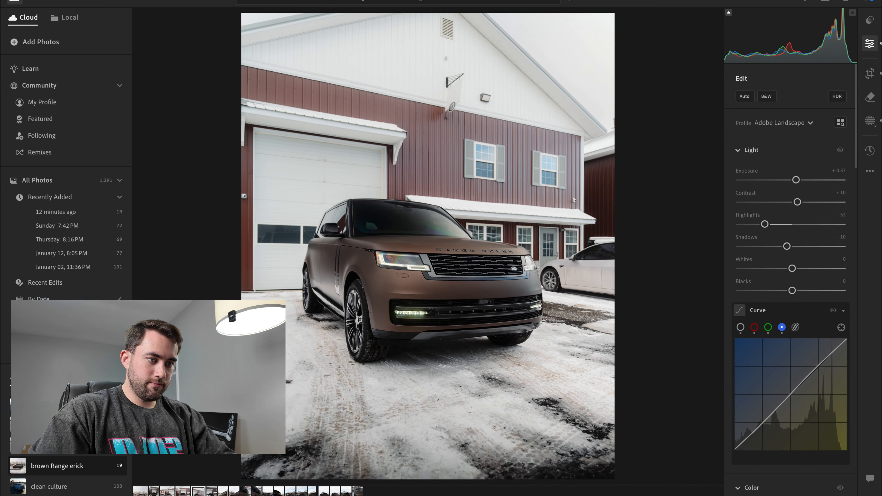
- Paste the copied edit settings onto the front shot by the closed garage door, then straighten and reposition its crop
{"action": "key", "text": "Right"}
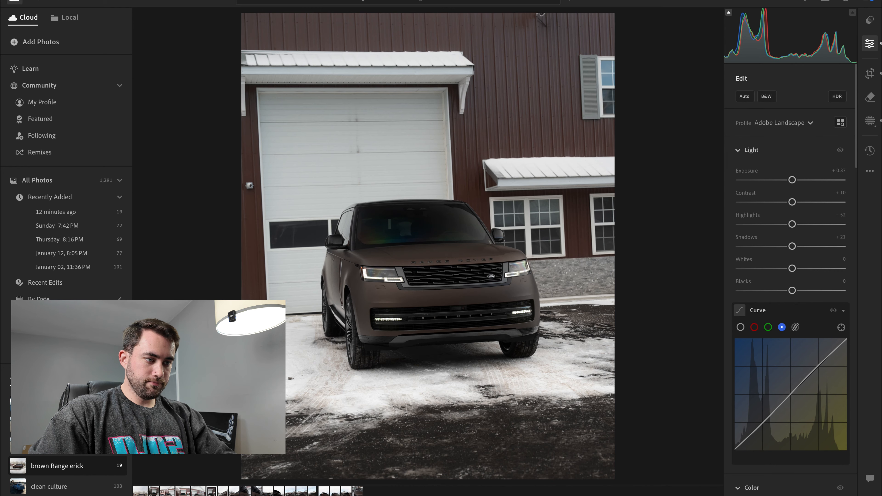
{"action": "key", "text": "ctrl+v"}
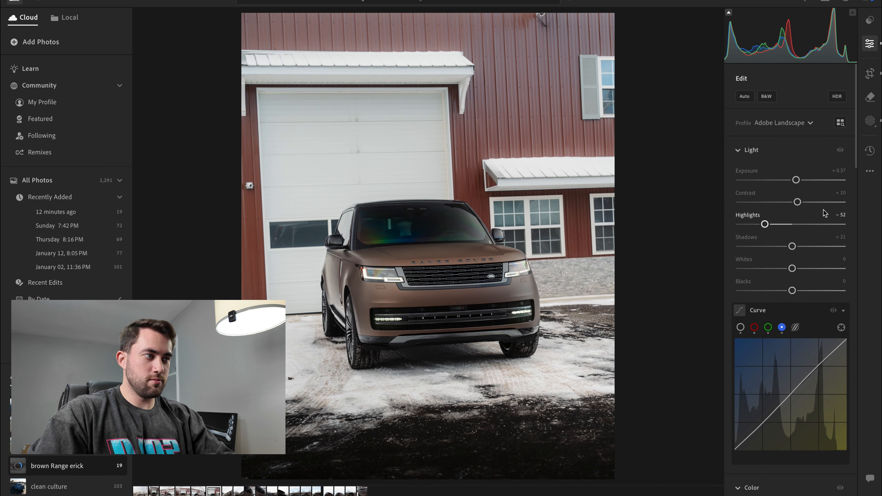
{"action": "left_click", "coordinate": [870, 73]}
{"action": "left_click_drag", "start_coordinate": [640, 132], "coordinate": [636, 144]}
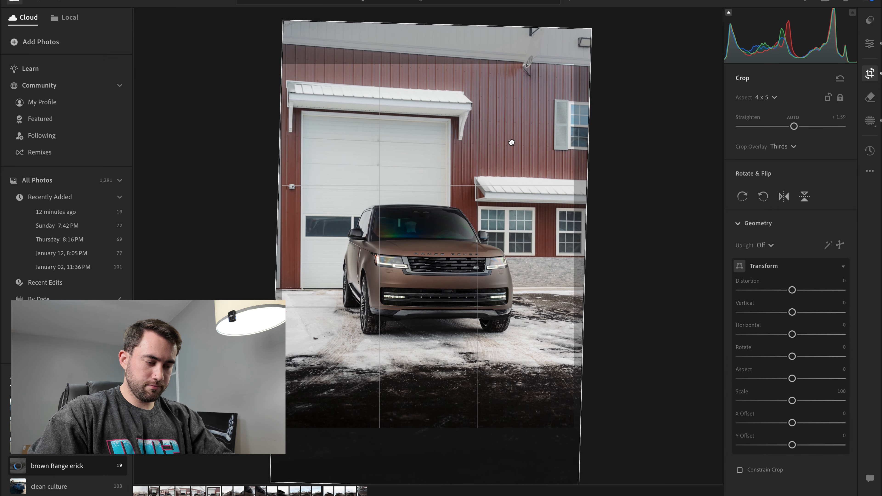
{"action": "double_click", "coordinate": [512, 142]}
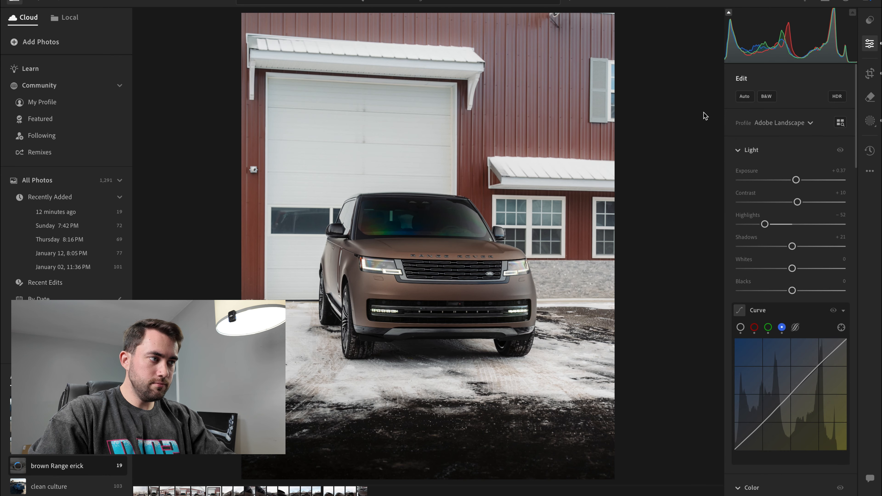
- Tilt Mask 1's linear gradient and reposition it over the dark pavement in the foreground
{"action": "left_click", "coordinate": [870, 120]}
{"action": "left_click", "coordinate": [742, 92]}
{"action": "left_click", "coordinate": [764, 173]}
{"action": "key", "text": "super+minus"}
{"action": "mouse_move", "coordinate": [319, 359]}
{"action": "left_mouse_down"}
{"action": "mouse_move", "coordinate": [452, 392]}
{"action": "mouse_move", "coordinate": [433, 431]}
{"action": "left_mouse_up"}
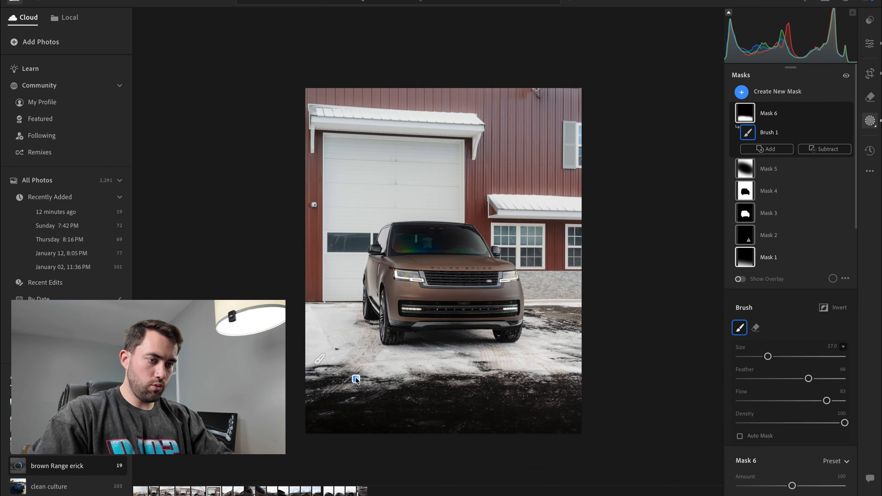
{"action": "left_click", "coordinate": [356, 377]}
{"action": "left_click_drag", "start_coordinate": [439, 285], "coordinate": [402, 349]}
{"action": "left_click_drag", "start_coordinate": [356, 397], "coordinate": [350, 401]}
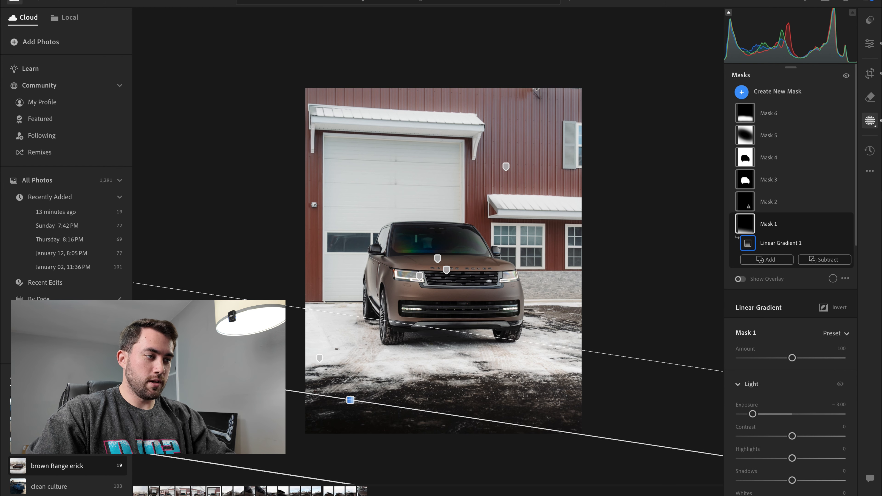
- Shift the garage-door shot up slightly within its crop and check the result in full-screen view
{"action": "left_click", "coordinate": [870, 73]}
{"action": "left_click_drag", "start_coordinate": [489, 161], "coordinate": [489, 159]}
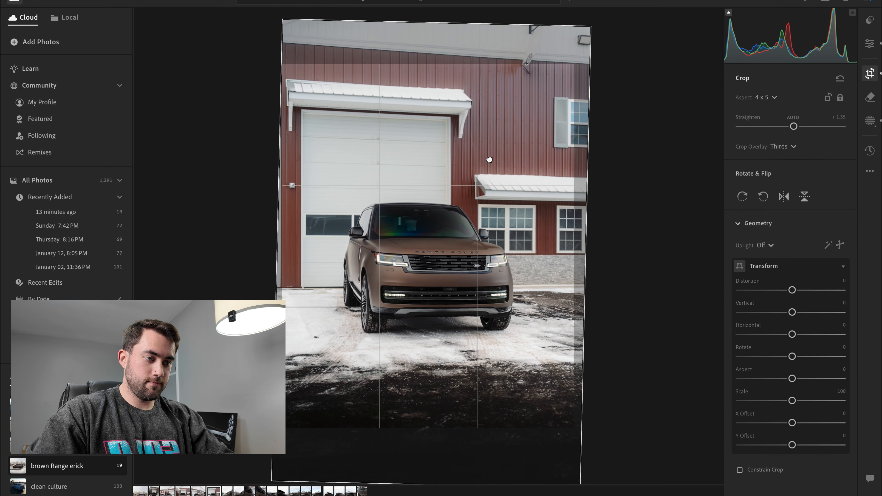
{"action": "key", "text": "Return"}
{"action": "key", "text": "f"}
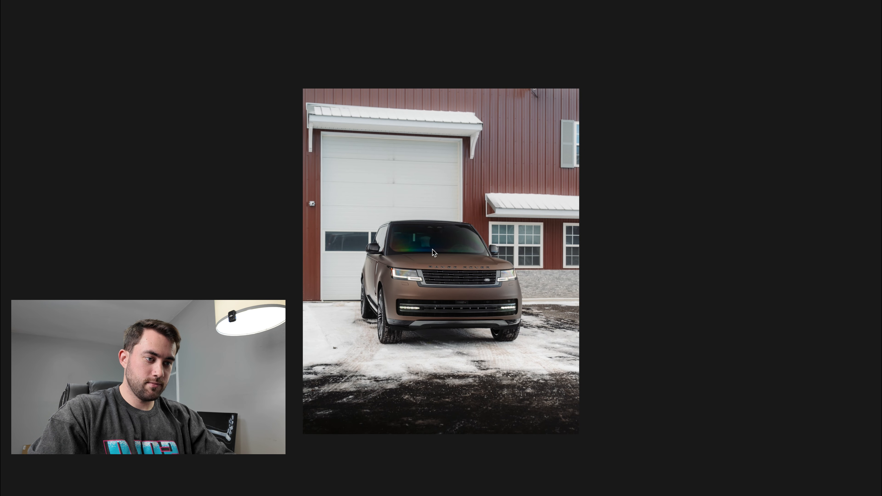
{"action": "scroll", "coordinate": [433, 249], "scroll_direction": "up", "scroll_amount": 5}
{"action": "scroll", "coordinate": [432, 249], "scroll_direction": "down", "scroll_amount": 4}
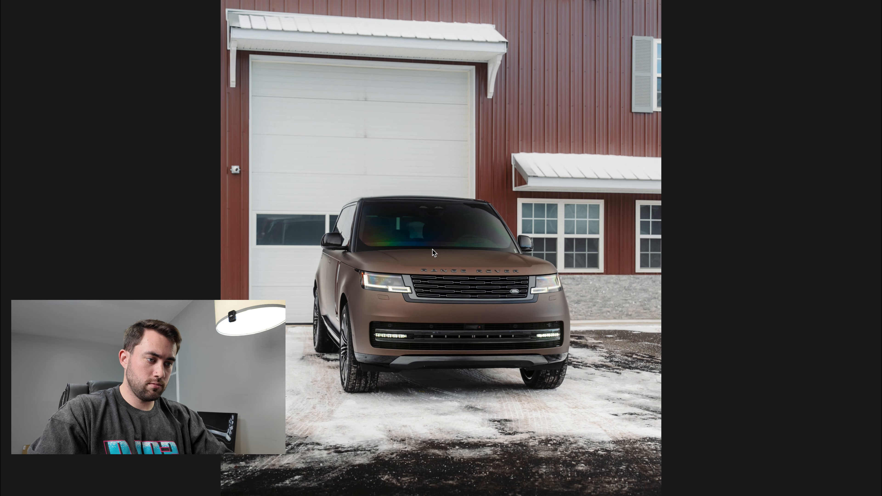
{"action": "key", "text": "f"}
- Copy this photo's chosen edit settings with Crop & Geometry and Masking included
{"action": "left_click", "coordinate": [871, 172]}
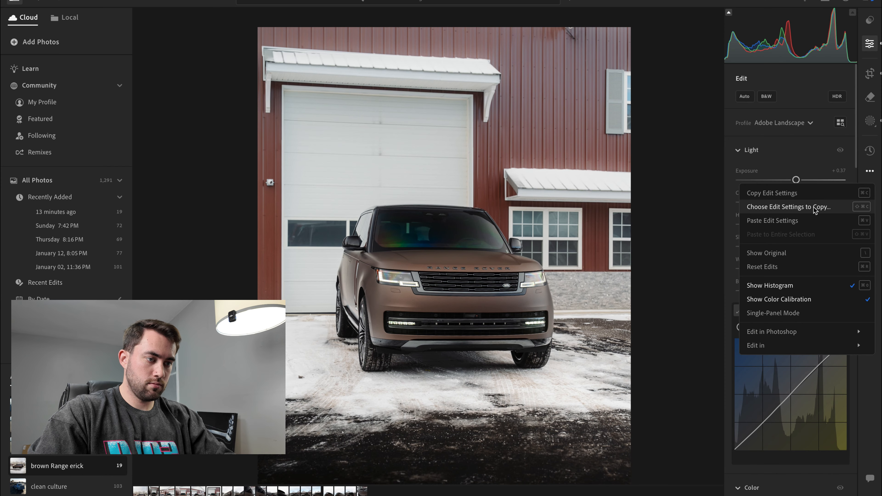
{"action": "left_click", "coordinate": [820, 203]}
{"action": "left_click", "coordinate": [364, 223]}
{"action": "left_click", "coordinate": [355, 252]}
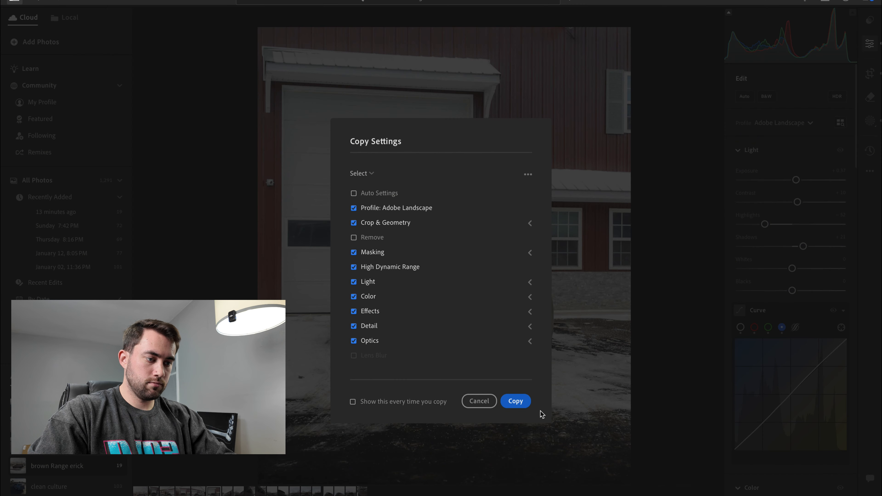
{"action": "left_click", "coordinate": [516, 402]}
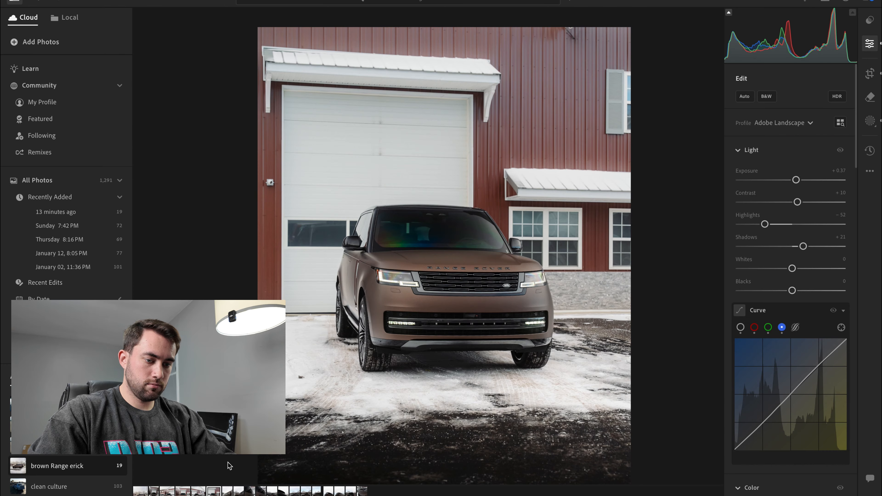
- Paste the copied settings onto the side-profile shot by the trailer, straighten its crop to +0.22 and shift the photo down
{"action": "left_click", "coordinate": [227, 491]}
{"action": "key", "text": "ctrl+shift+v"}
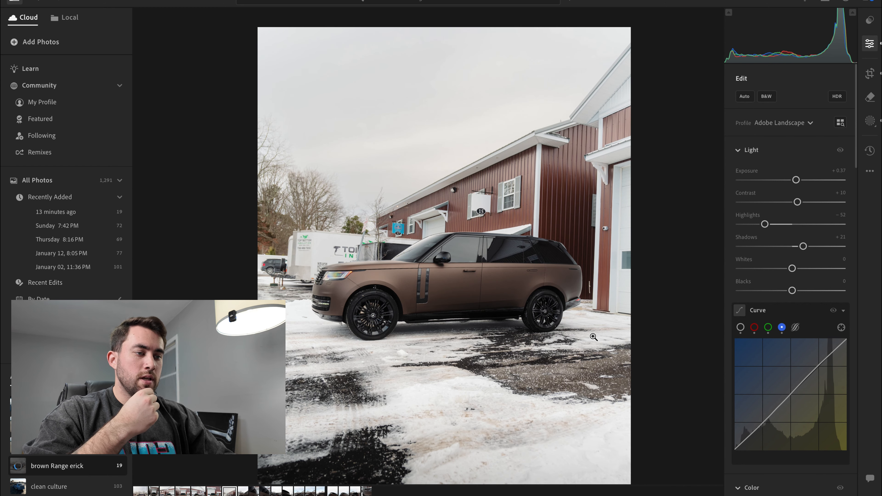
{"action": "left_click", "coordinate": [870, 73]}
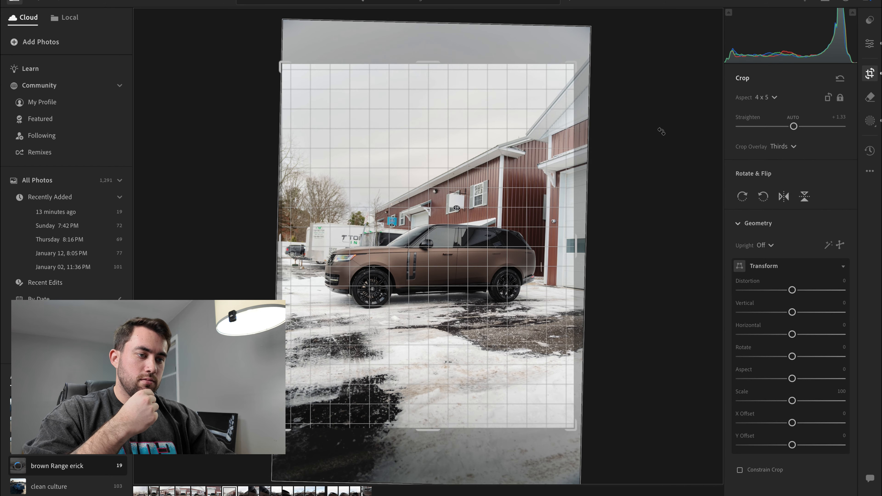
{"action": "left_click_drag", "start_coordinate": [661, 132], "coordinate": [658, 127]}
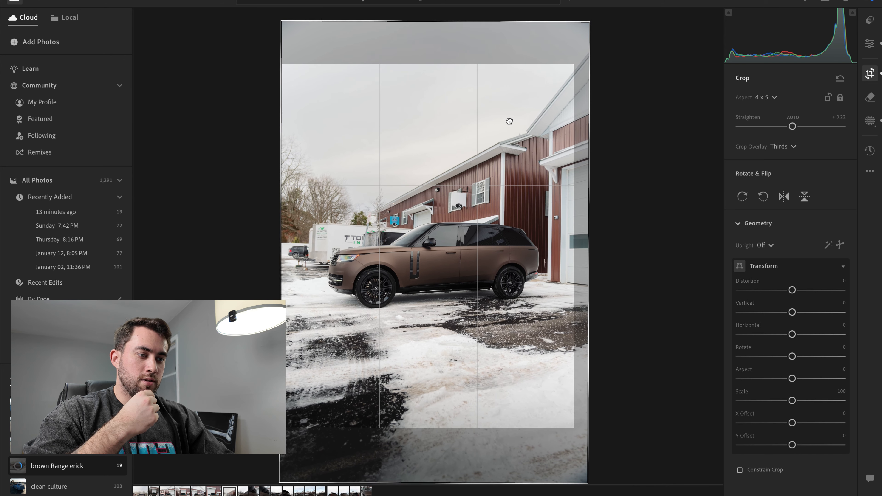
{"action": "left_click_drag", "start_coordinate": [509, 121], "coordinate": [508, 125]}
{"action": "key", "text": "Return"}
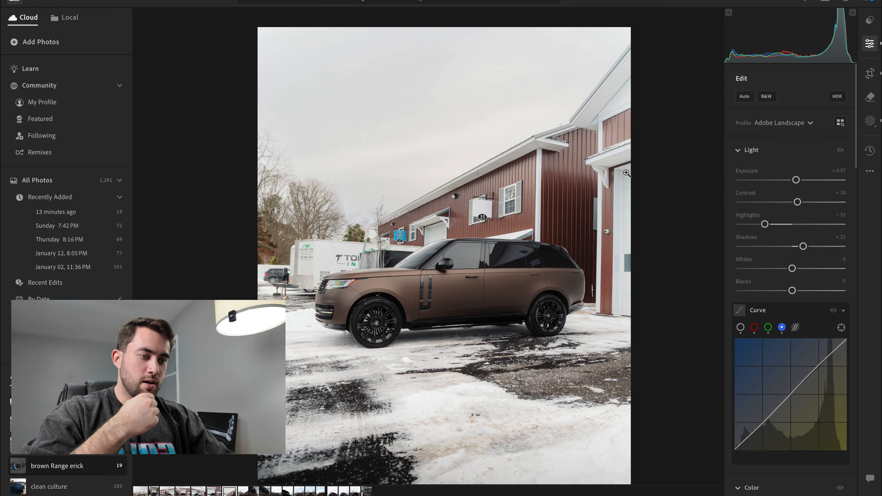
- Lower Exposure to −1.00 and raise Dehaze to +10 on the sky mask of the side-profile shot
{"action": "left_click", "coordinate": [868, 120]}
{"action": "key", "text": "b"}
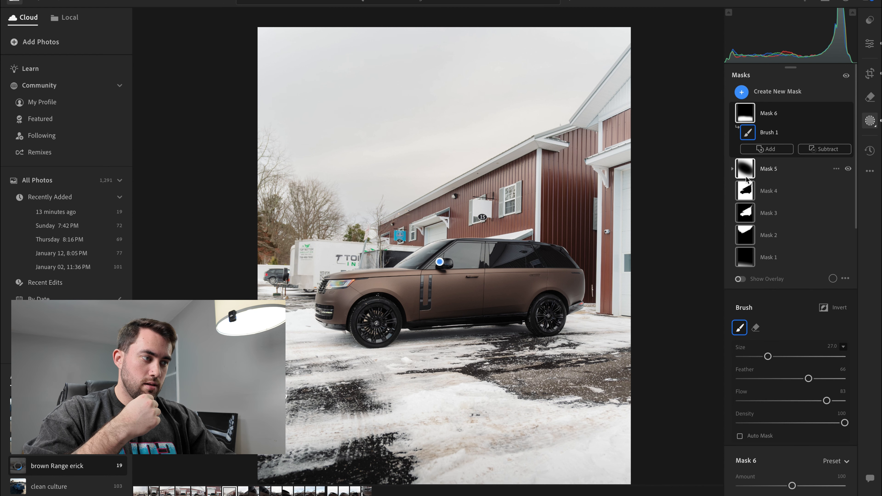
{"action": "left_click", "coordinate": [747, 235]}
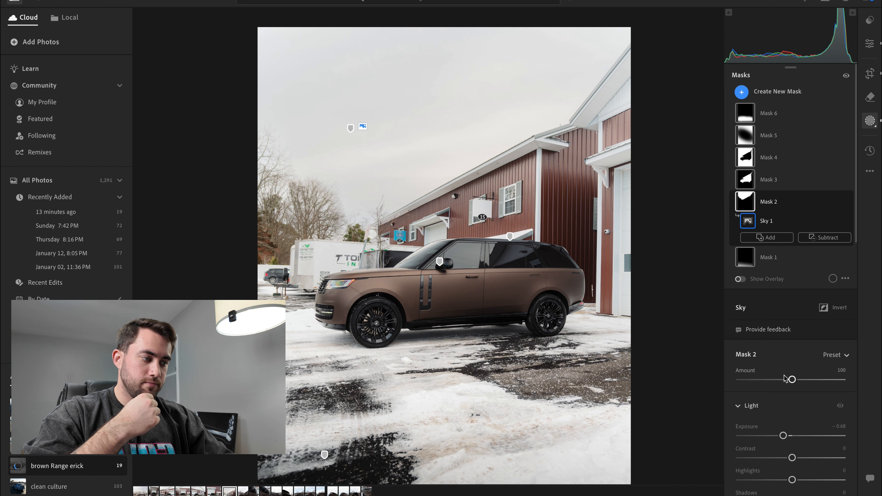
{"action": "left_click_drag", "start_coordinate": [783, 436], "coordinate": [779, 438]}
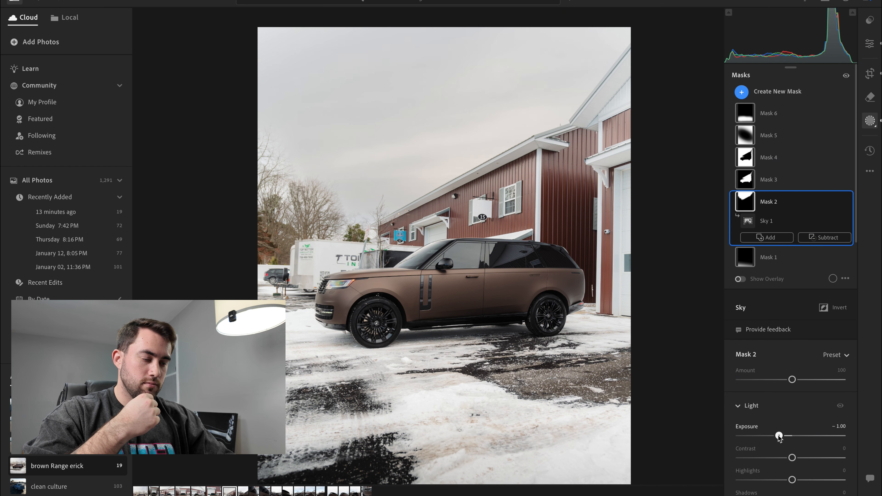
{"action": "scroll", "coordinate": [780, 437], "scroll_direction": "down", "scroll_amount": 10}
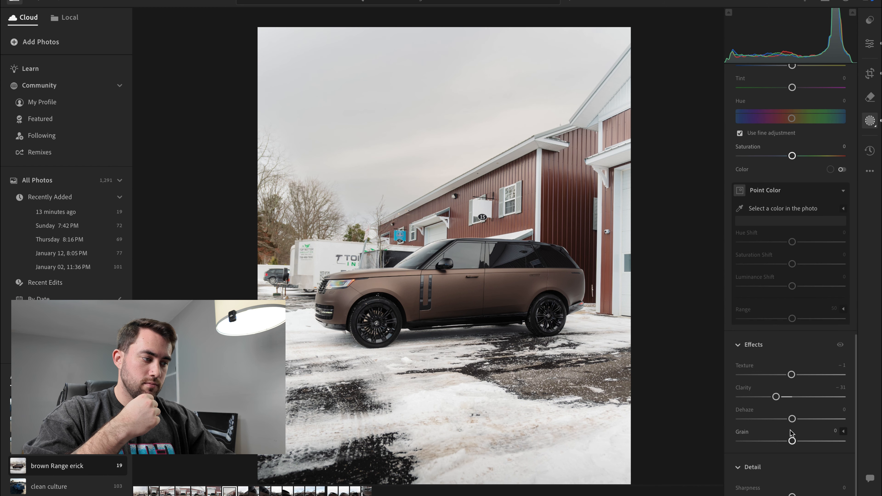
{"action": "left_click_drag", "start_coordinate": [793, 419], "coordinate": [799, 420]}
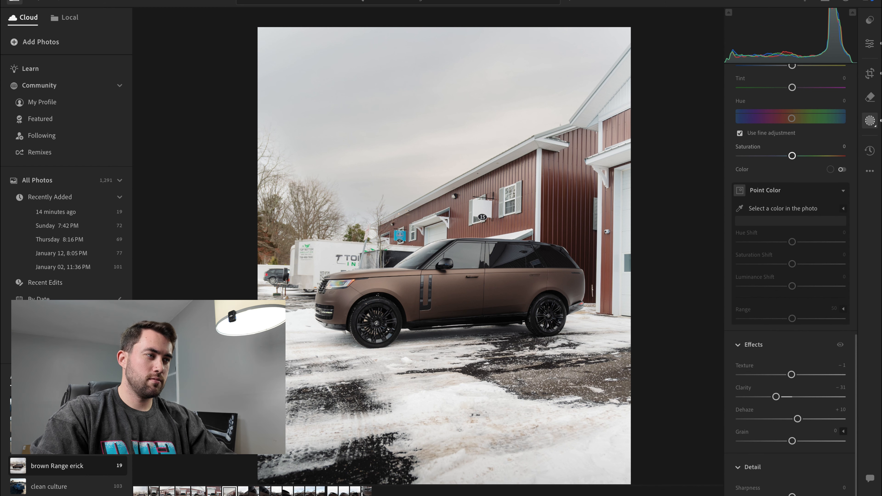
- Straighten the side-profile shot's crop to −0.32, nudge the photo within the frame and inspect the result in full and up close
{"action": "left_click", "coordinate": [871, 45]}
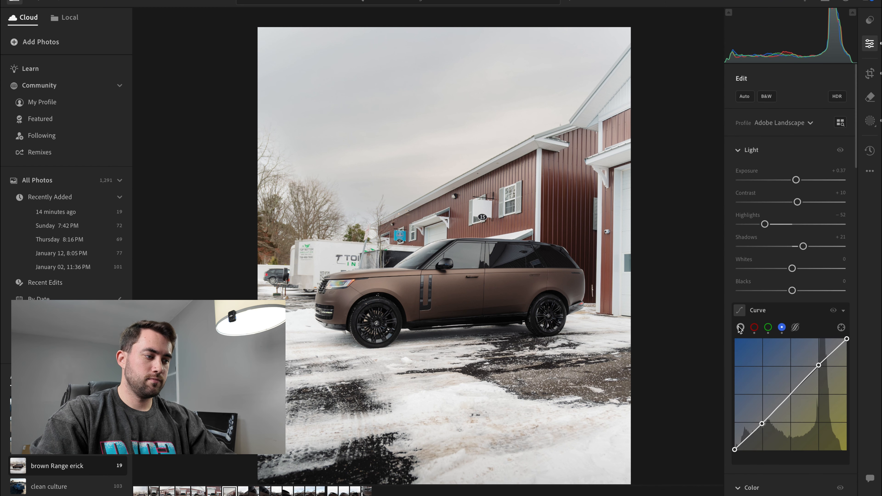
{"action": "left_click", "coordinate": [740, 328]}
{"action": "left_click", "coordinate": [867, 76]}
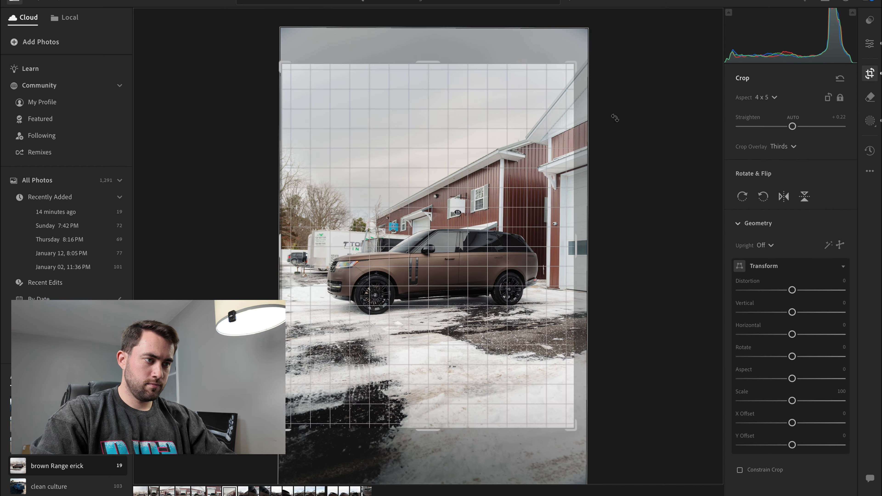
{"action": "left_click_drag", "start_coordinate": [632, 116], "coordinate": [630, 114]}
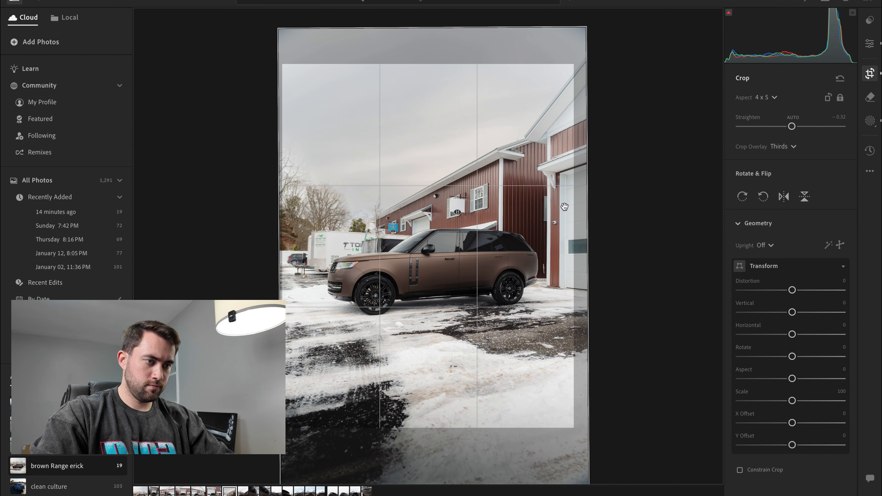
{"action": "left_click_drag", "start_coordinate": [542, 207], "coordinate": [540, 207]}
{"action": "key", "text": "Return"}
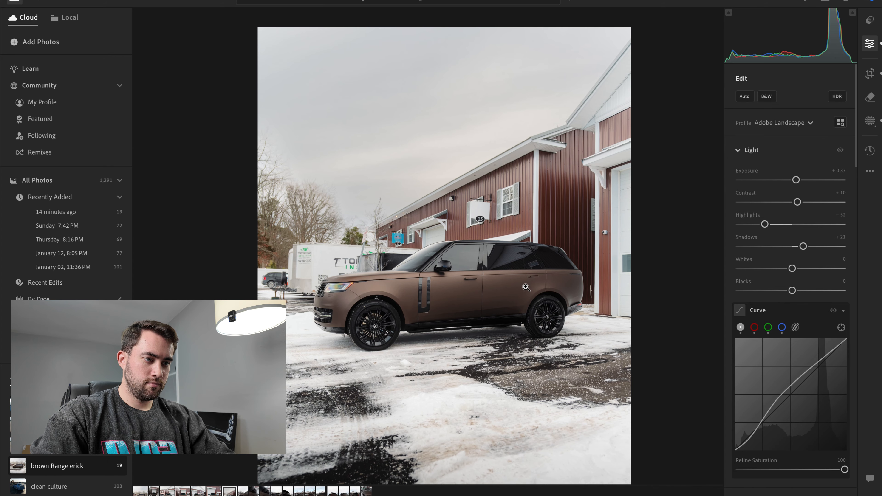
{"action": "left_click", "coordinate": [476, 288]}
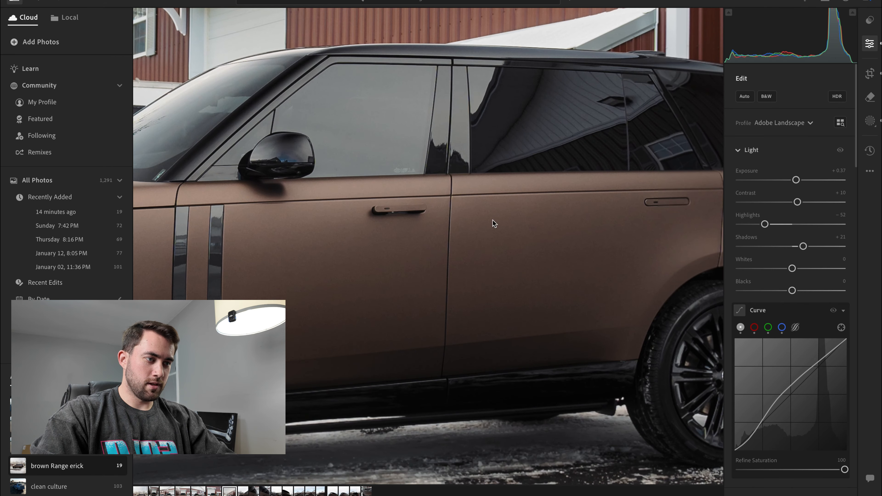
{"action": "left_click", "coordinate": [538, 185]}
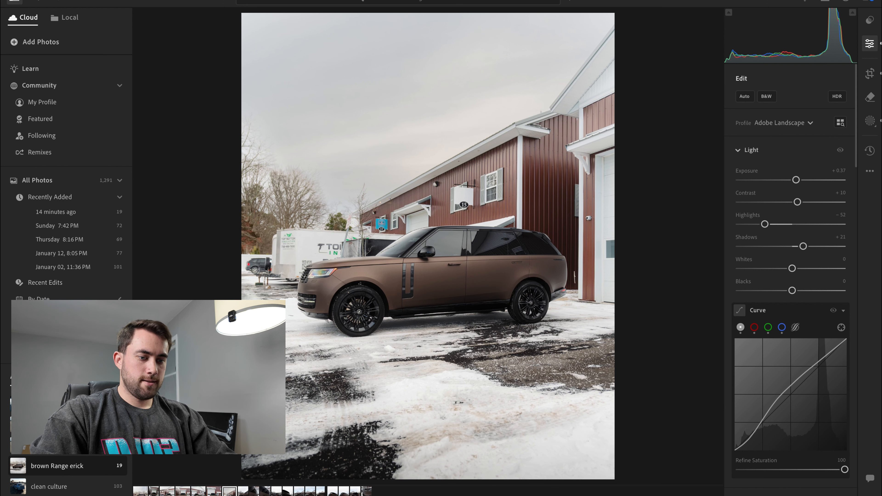
- Paste the copied settings onto the front-half side shot and shift the photo down and slightly left within its crop
{"action": "key", "text": "Right"}
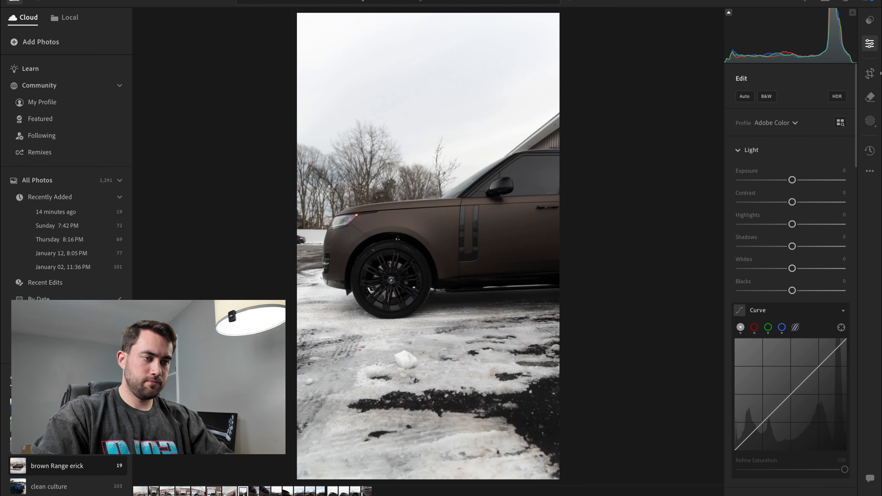
{"action": "key", "text": "super+v"}
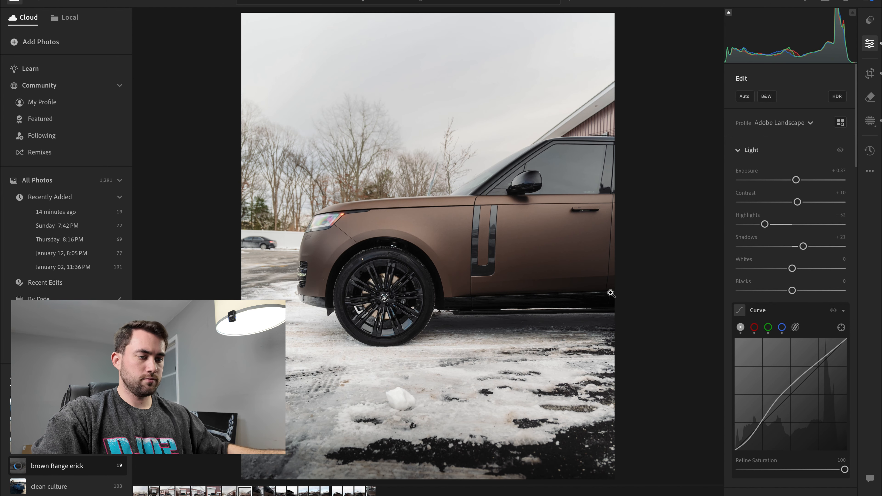
{"action": "left_click", "coordinate": [870, 74]}
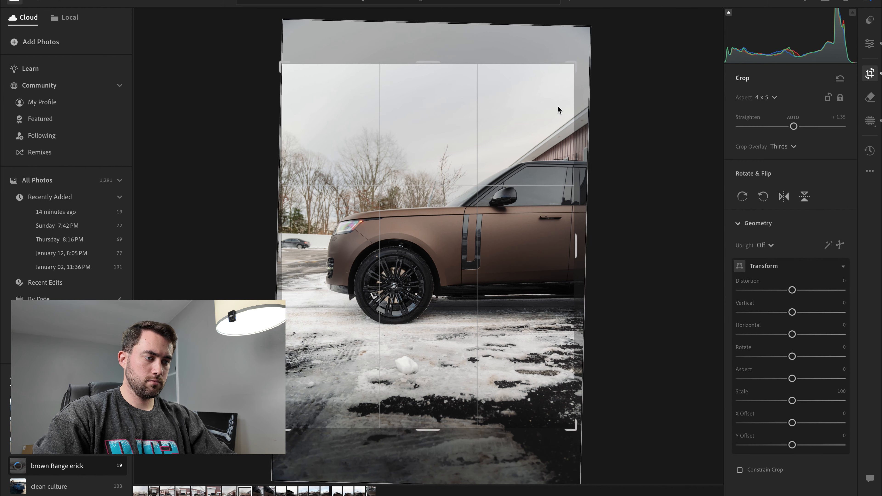
{"action": "left_click_drag", "start_coordinate": [558, 105], "coordinate": [532, 124]}
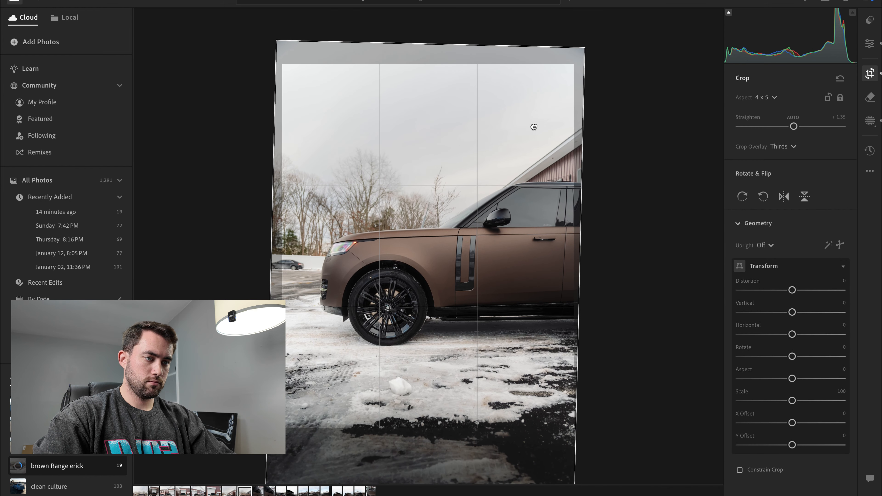
{"action": "key", "text": "Return"}
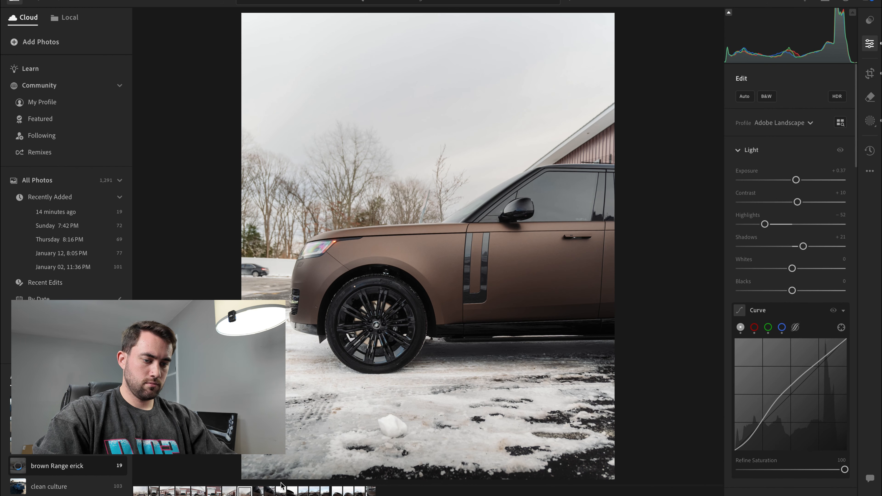
- Paste the copied settings onto the door-handle close-up and set its Exposure to +0.77
{"action": "key", "text": "Right"}
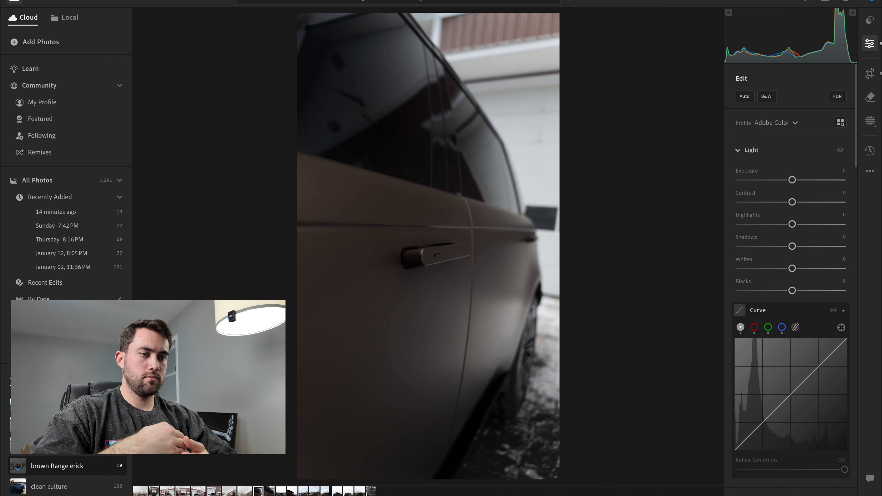
{"action": "key", "text": "ctrl+v"}
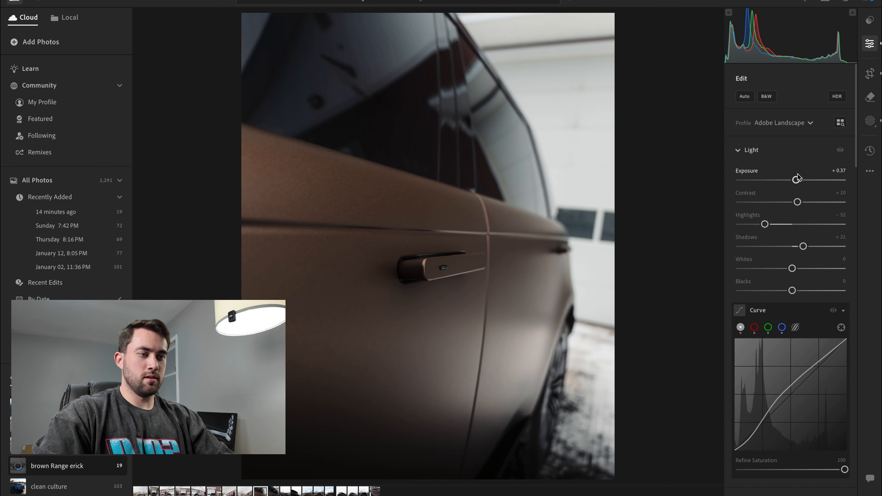
{"action": "left_click_drag", "start_coordinate": [799, 181], "coordinate": [802, 178]}
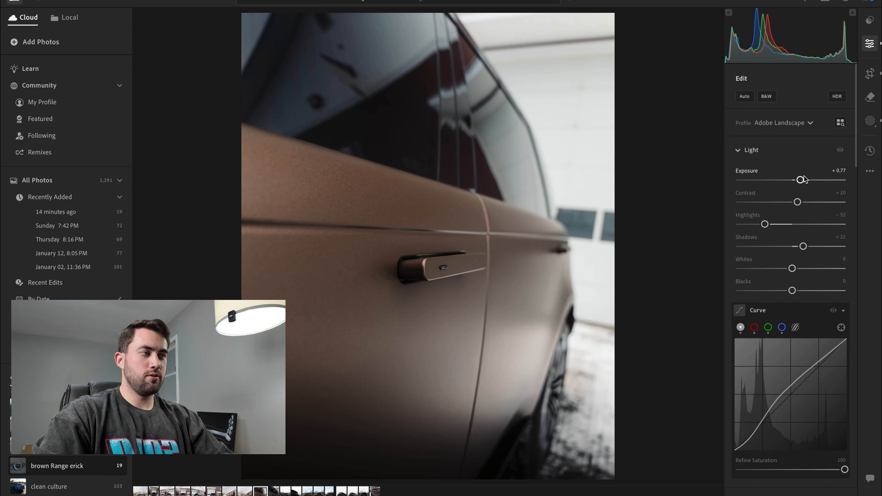
- Rotate the door-handle close-up slightly counter-clockwise within its crop
{"action": "left_click", "coordinate": [876, 76]}
{"action": "left_click_drag", "start_coordinate": [610, 148], "coordinate": [601, 133]}
{"action": "key", "text": "e"}
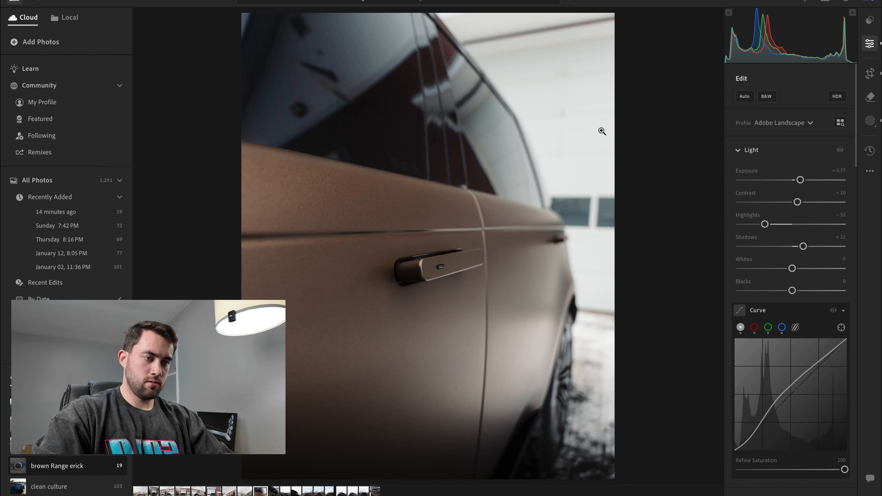
- Examine the door handle's edges and the surrounding brown paint at high magnification
{"action": "left_click", "coordinate": [412, 280]}
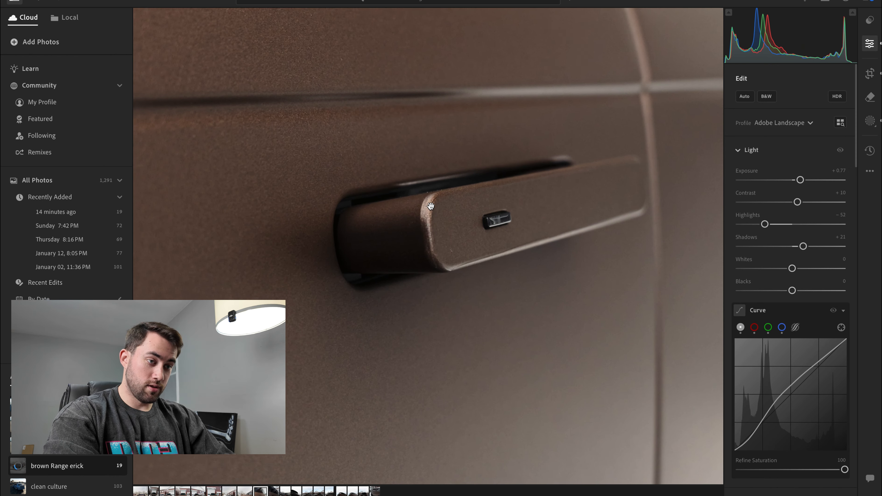
{"action": "left_click", "coordinate": [431, 208]}
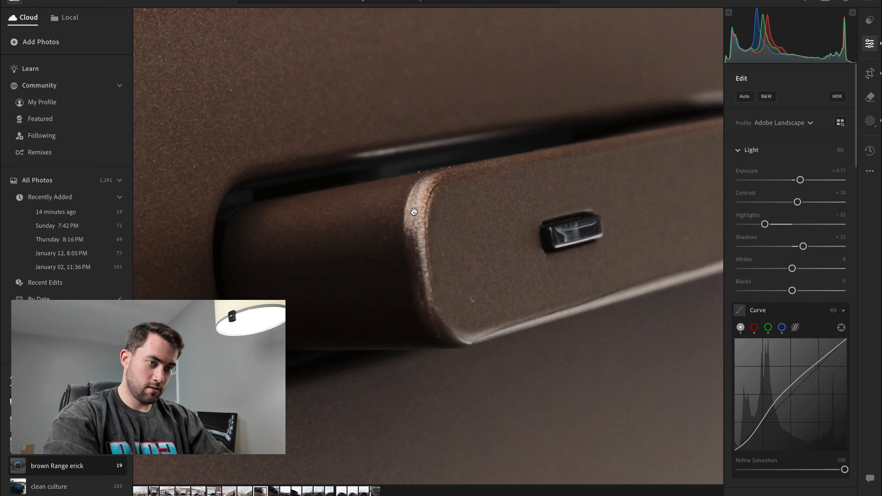
{"action": "left_click_drag", "start_coordinate": [386, 297], "coordinate": [455, 230]}
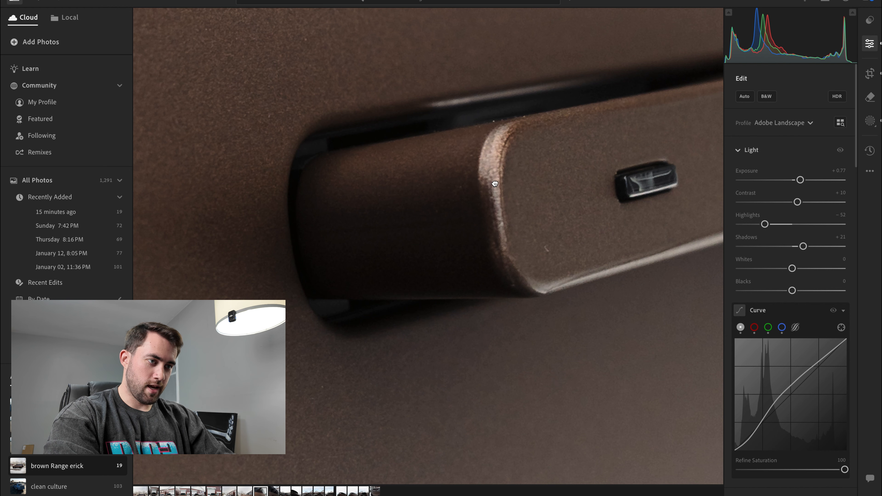
{"action": "left_click_drag", "start_coordinate": [495, 183], "coordinate": [346, 262]}
{"action": "left_click_drag", "start_coordinate": [537, 230], "coordinate": [390, 242]}
{"action": "left_click", "coordinate": [388, 241]}
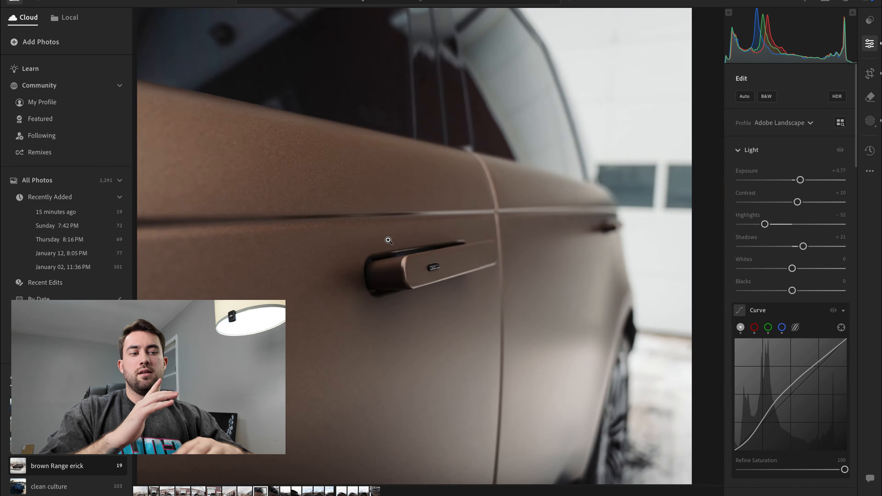
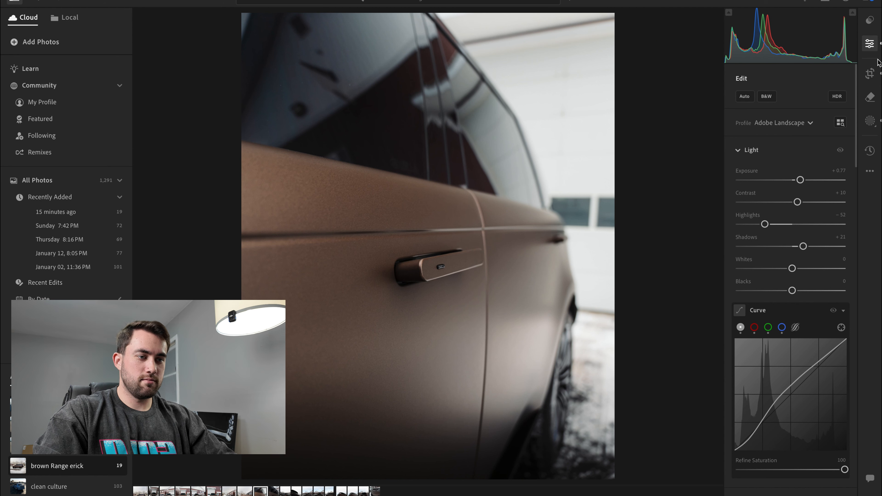
- Fine-tune the door-handle close-up's rotation counter-clockwise to a Straighten value of -3.76
{"action": "left_click", "coordinate": [872, 73]}
{"action": "left_click_drag", "start_coordinate": [647, 139], "coordinate": [647, 136]}
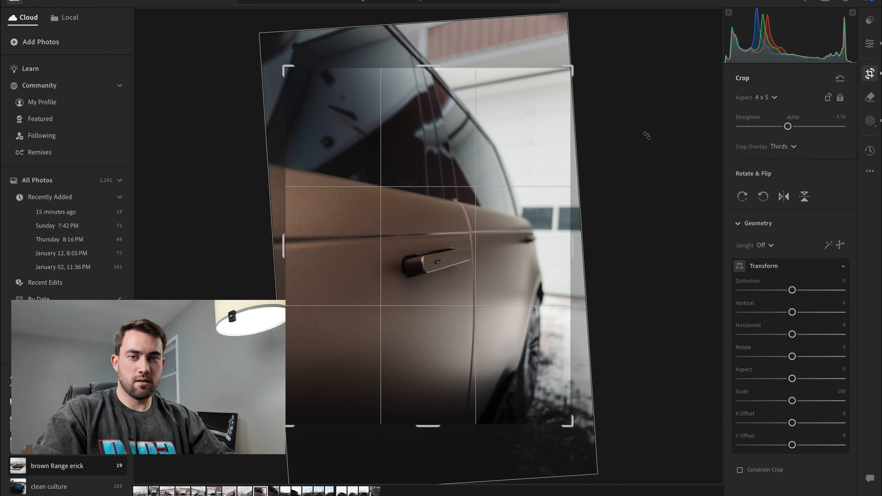
{"action": "key", "text": "e"}
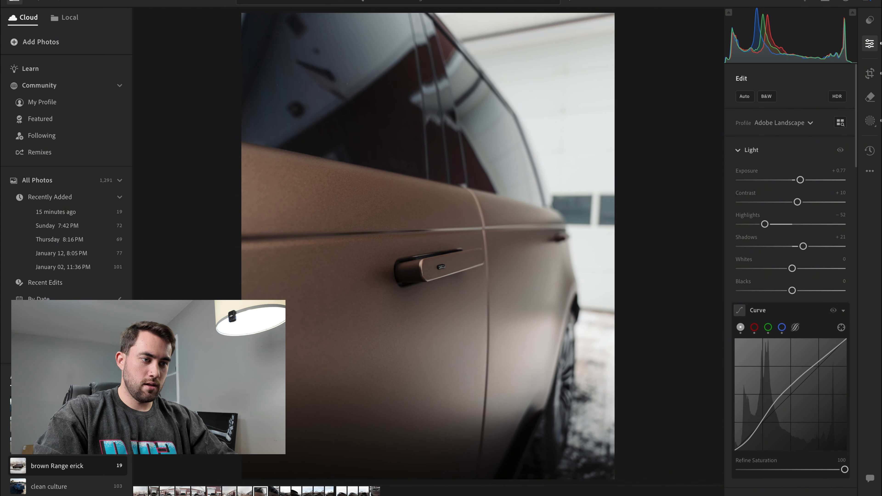
- Paste the copied settings onto the second door-handle photo and set its Exposure to +0.77
{"action": "key", "text": "Right"}
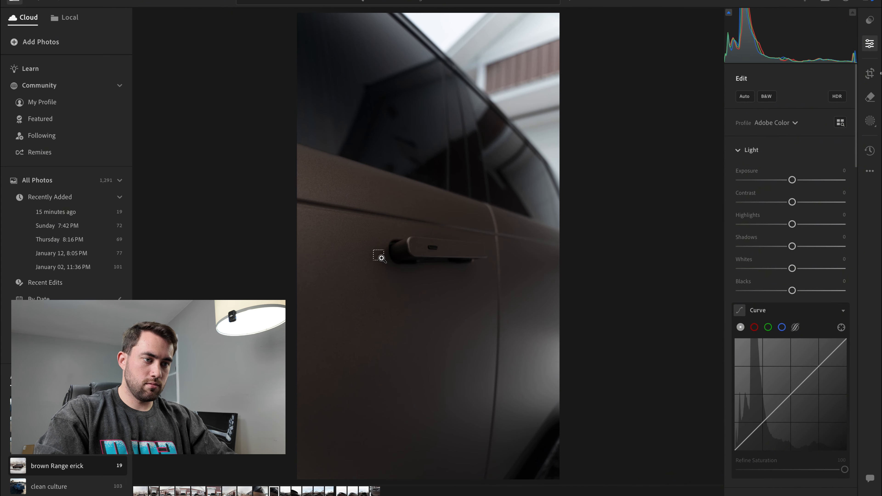
{"action": "key", "text": "ctrl+v"}
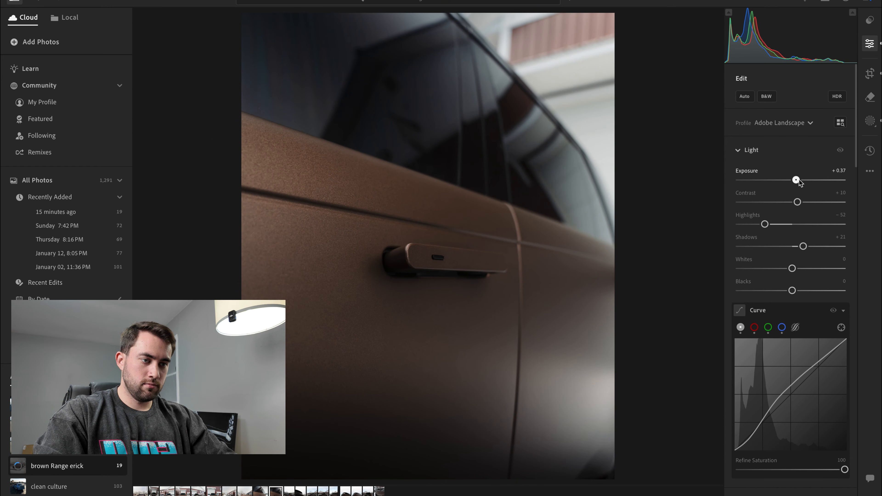
{"action": "left_click_drag", "start_coordinate": [797, 180], "coordinate": [802, 180]}
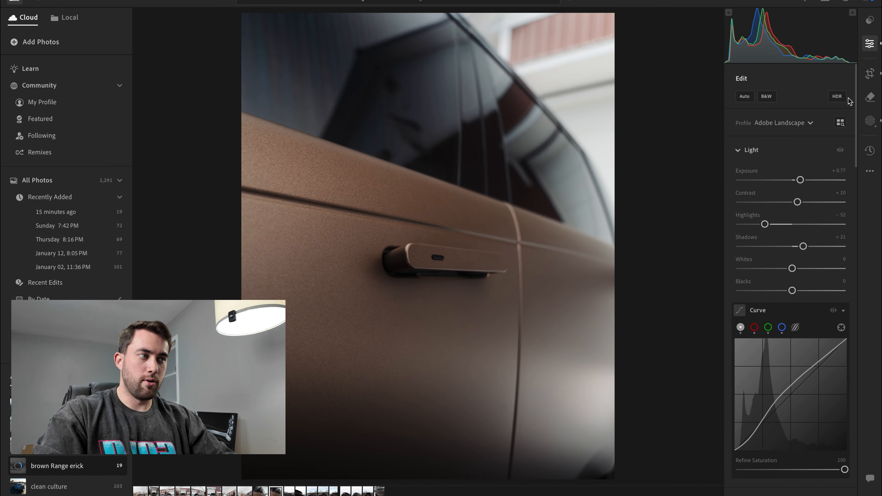
- Rotate the second door-handle photo counter-clockwise to a Straighten of -0.97 and shift it down and slightly left within its crop
{"action": "left_click", "coordinate": [871, 73]}
{"action": "left_click_drag", "start_coordinate": [658, 109], "coordinate": [652, 99]}
{"action": "key", "text": "e"}
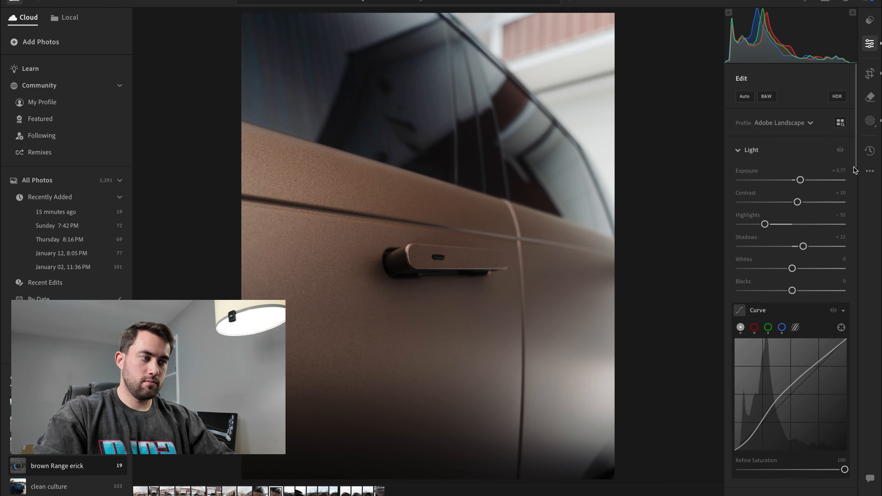
{"action": "left_click", "coordinate": [870, 74]}
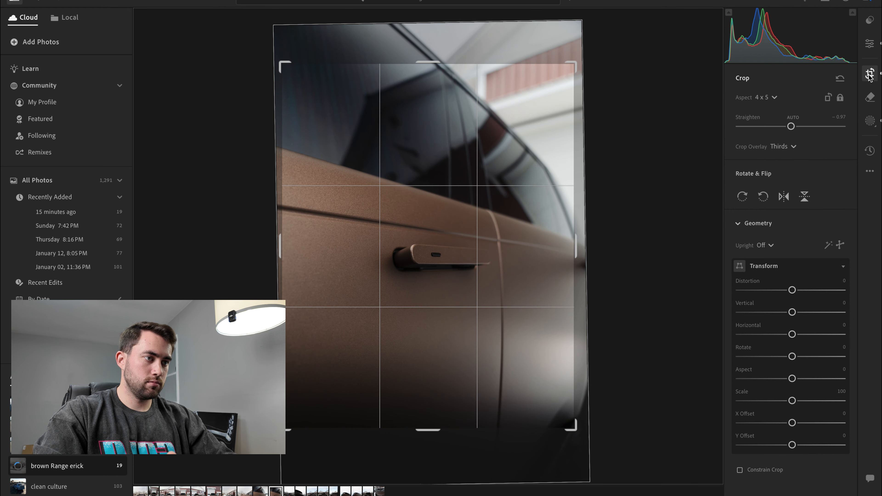
{"action": "left_click_drag", "start_coordinate": [573, 85], "coordinate": [529, 91]}
{"action": "key", "text": "Return"}
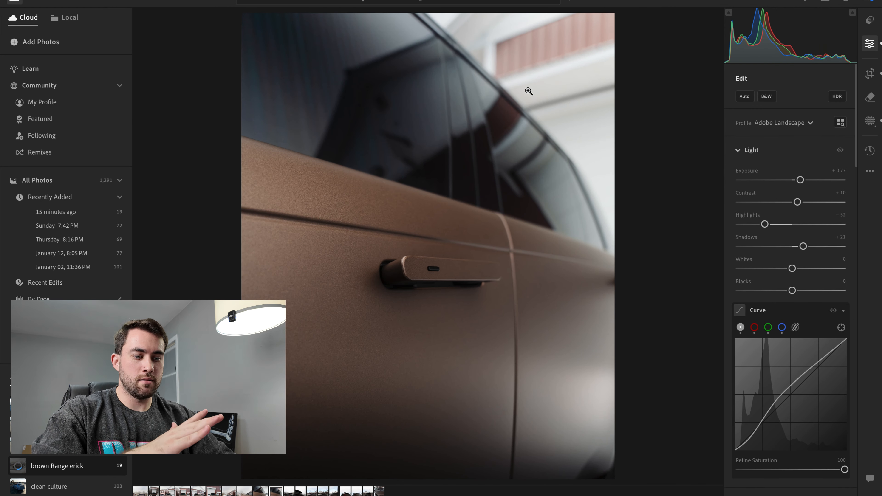
- Paste the copied settings onto the rear three-quarter shot on the snowy drive, rotating it slightly counter-clockwise and nudging it within its crop
{"action": "key", "text": "Right"}
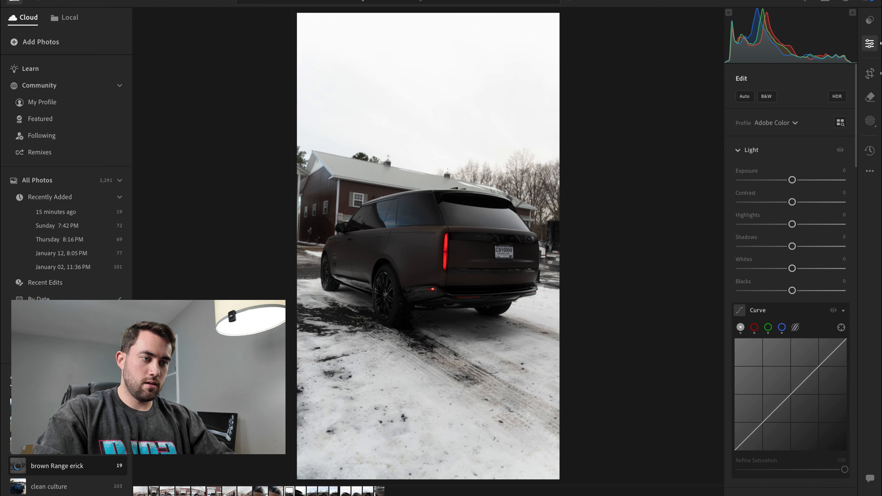
{"action": "key", "text": "ctrl+v"}
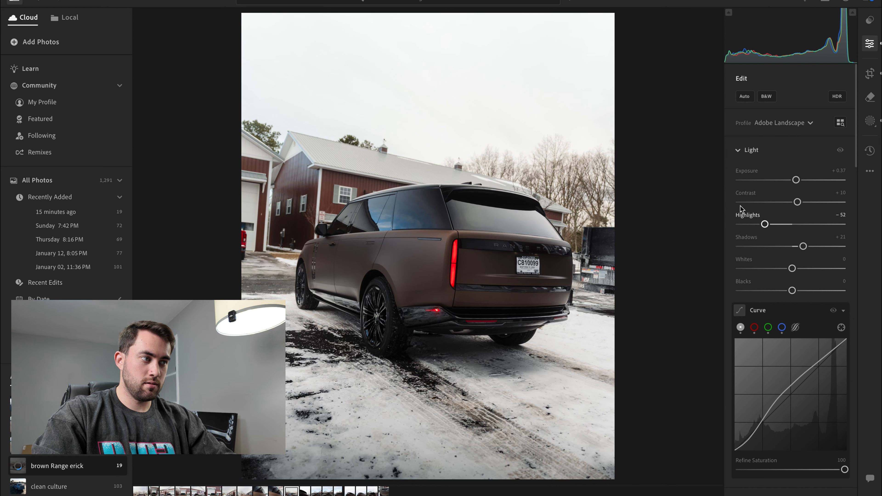
{"action": "left_click", "coordinate": [870, 73]}
{"action": "left_click_drag", "start_coordinate": [632, 139], "coordinate": [628, 121]}
{"action": "left_click_drag", "start_coordinate": [503, 153], "coordinate": [504, 150]}
{"action": "key", "text": "e"}
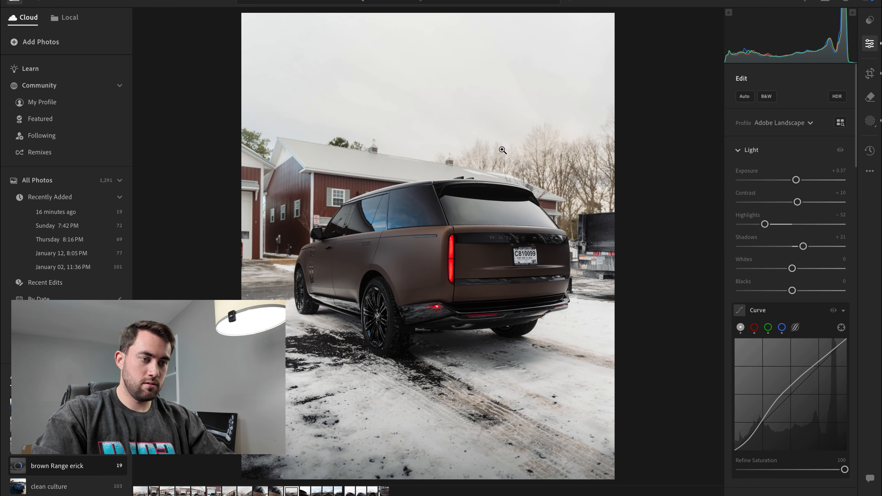
- Set Dehaze to +33 on the sky mask, Mask 2, of the rear three-quarter shot on the snowy drive
{"action": "key", "text": "Right"}
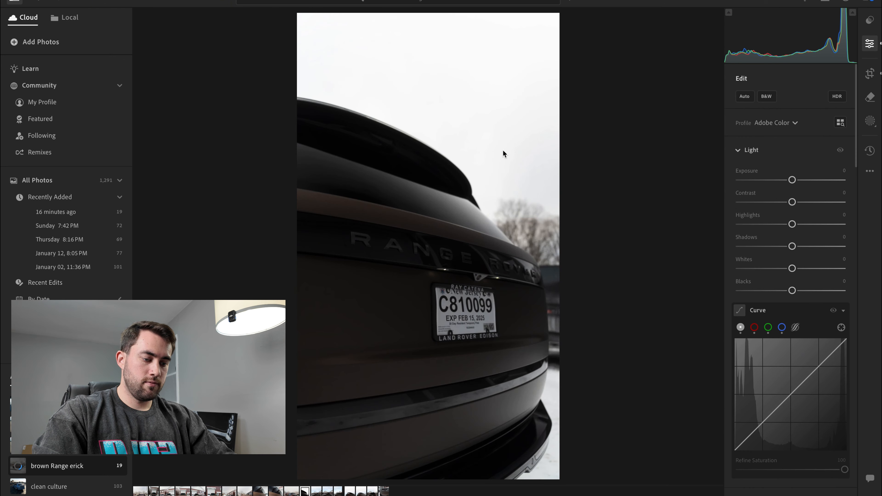
{"action": "key", "text": "Left"}
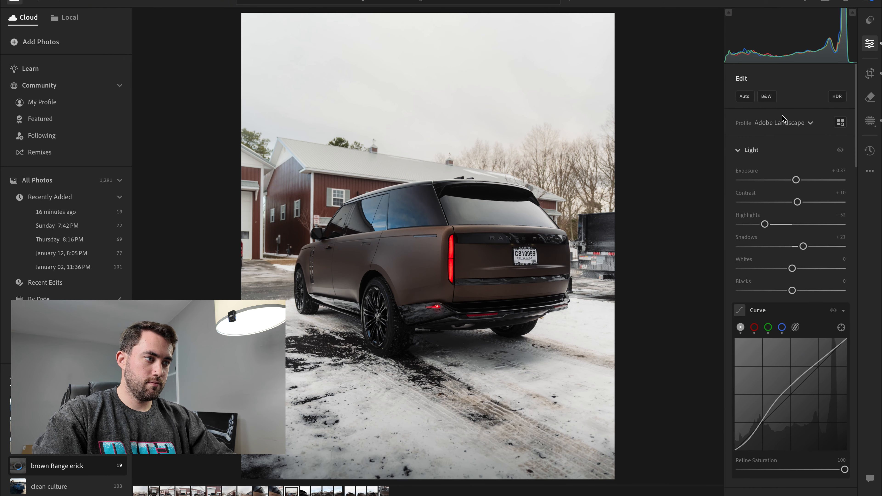
{"action": "left_click", "coordinate": [867, 126]}
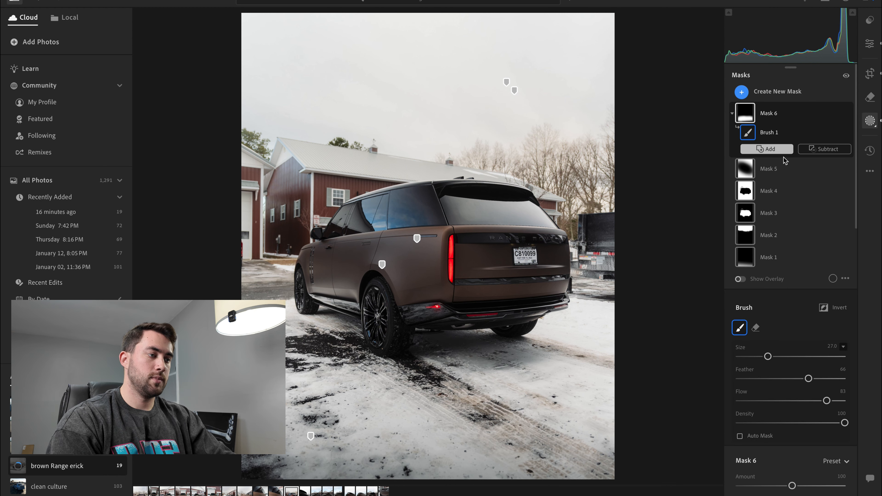
{"action": "left_click", "coordinate": [773, 237]}
{"action": "scroll", "coordinate": [776, 279], "scroll_direction": "down", "scroll_amount": 10}
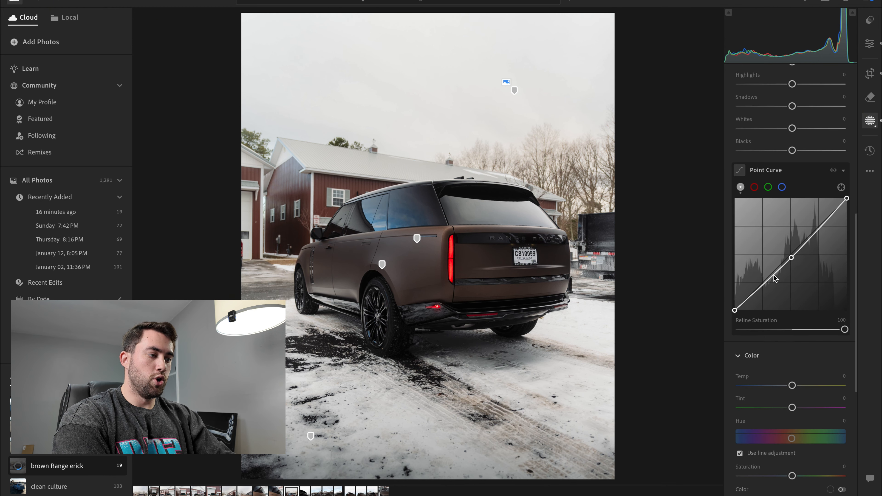
{"action": "scroll", "coordinate": [776, 278], "scroll_direction": "down", "scroll_amount": 5}
{"action": "scroll", "coordinate": [780, 317], "scroll_direction": "down", "scroll_amount": 5}
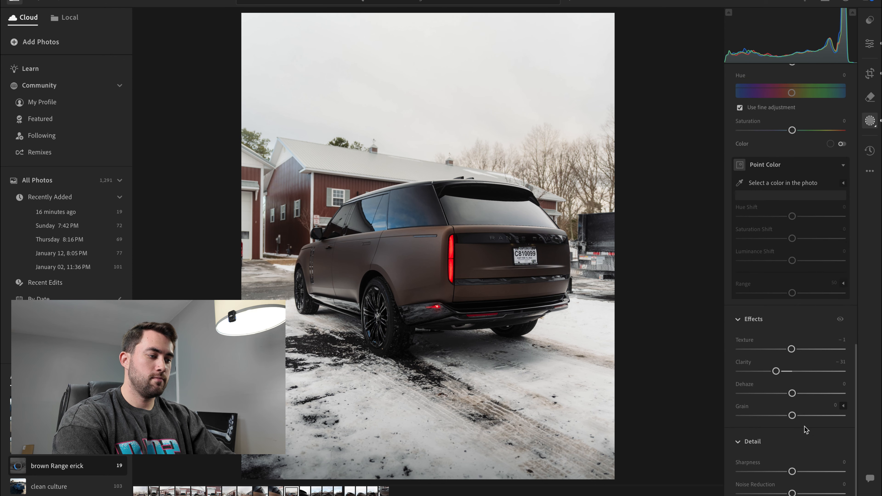
{"action": "left_click_drag", "start_coordinate": [792, 393], "coordinate": [810, 393]}
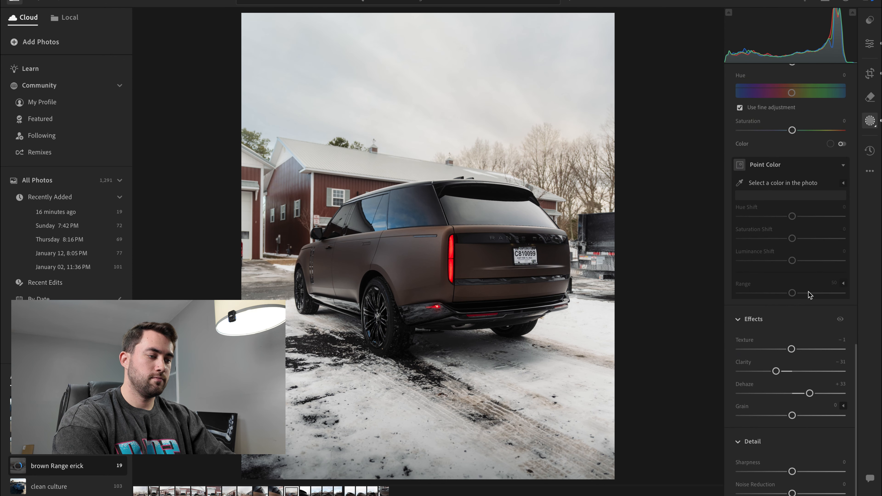
- Paste the copied settings onto the tailgate lettering close-up and set its Exposure to +1.06
{"action": "key", "text": "Right"}
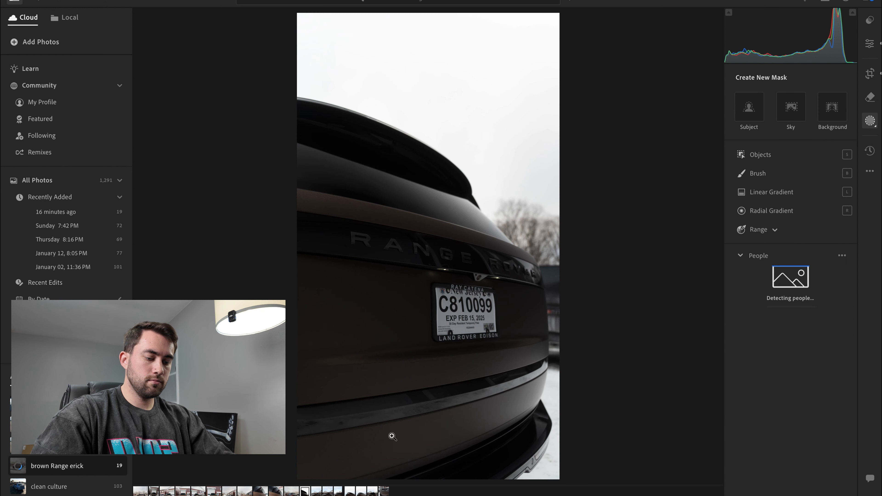
{"action": "key", "text": "ctrl+v"}
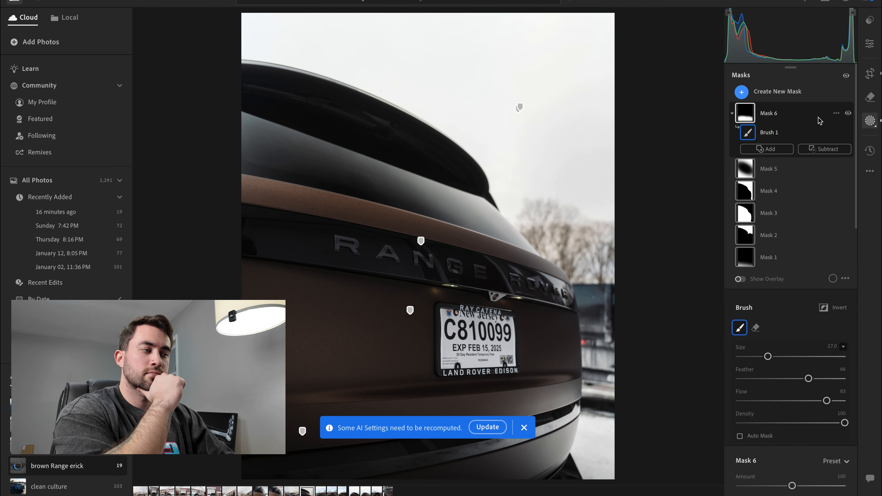
{"action": "left_click", "coordinate": [870, 44]}
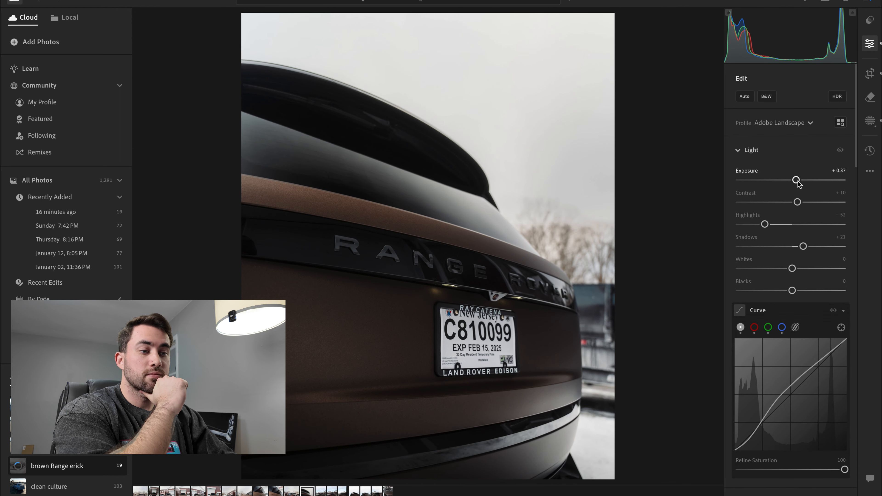
{"action": "left_click_drag", "start_coordinate": [803, 182], "coordinate": [805, 183]}
- Shift the tailgate lettering close-up down and slightly left within its 4 x 5 crop
{"action": "left_click", "coordinate": [871, 73]}
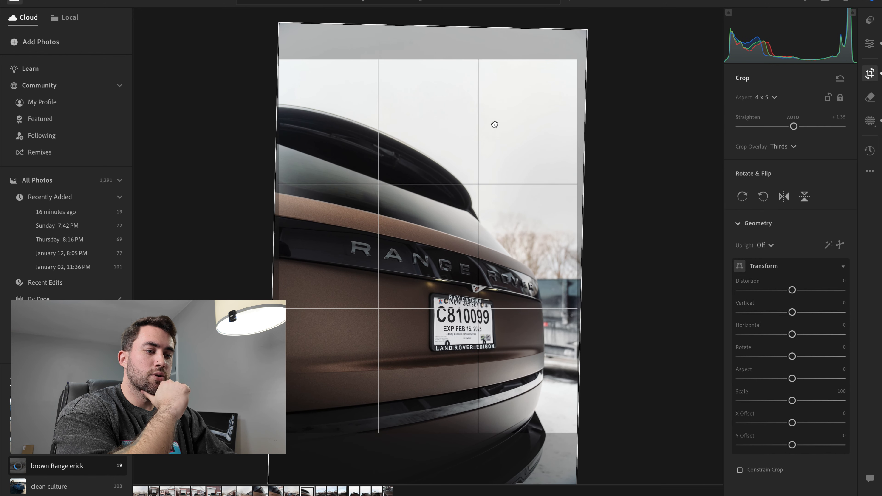
{"action": "key", "text": "Return"}
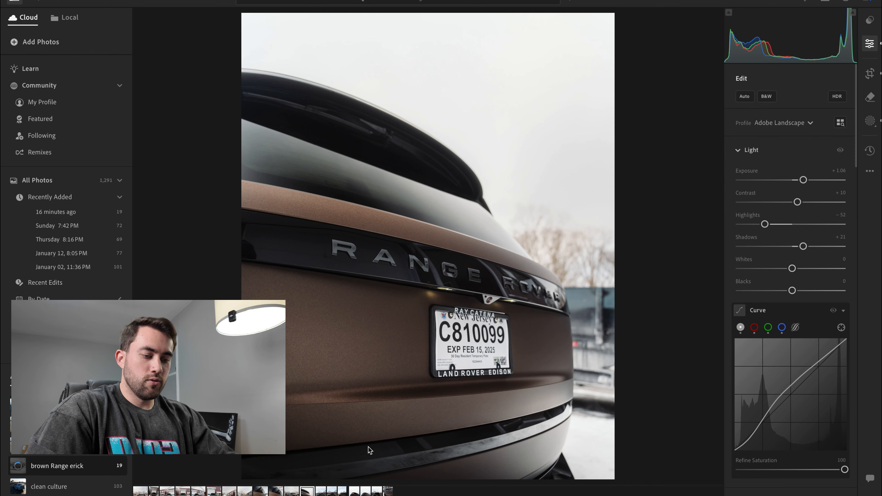
- Paste the copied settings onto the rear shot facing the red-and-white barns and shift the photo down and slightly left within its crop
{"action": "key", "text": "Right"}
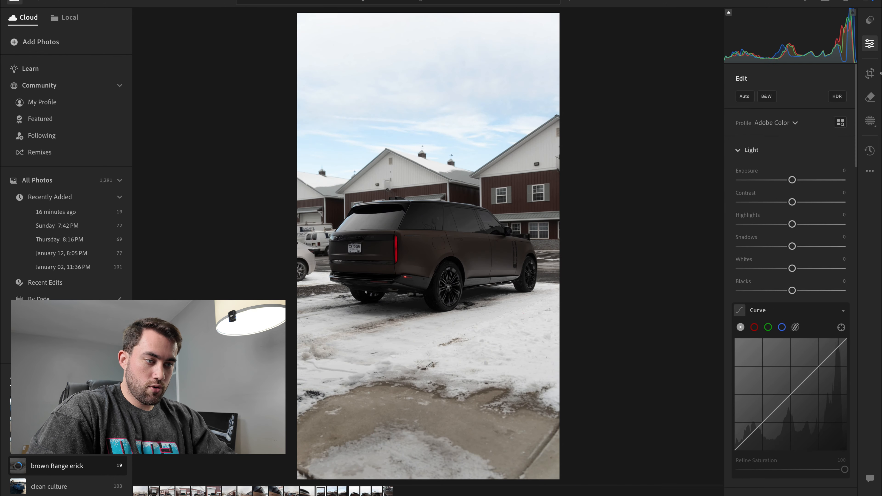
{"action": "key", "text": "ctrl+v"}
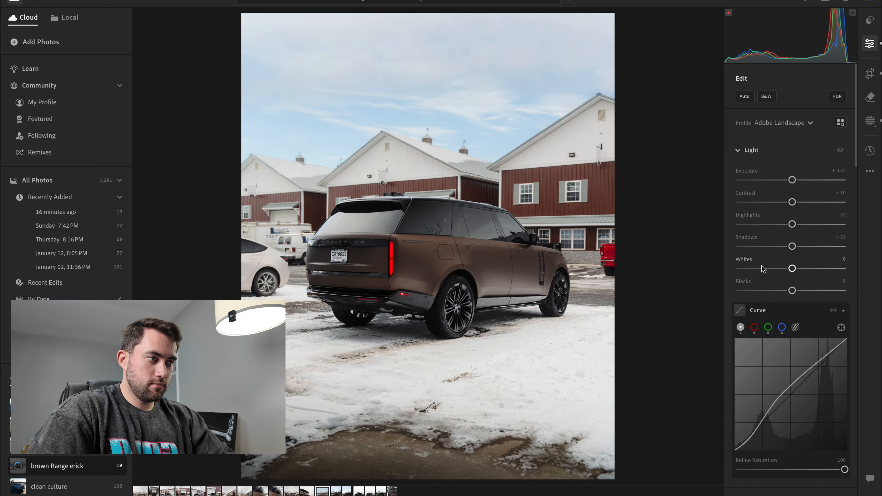
{"action": "left_click", "coordinate": [865, 80]}
{"action": "left_click_drag", "start_coordinate": [484, 173], "coordinate": [479, 174]}
{"action": "key", "text": "Return"}
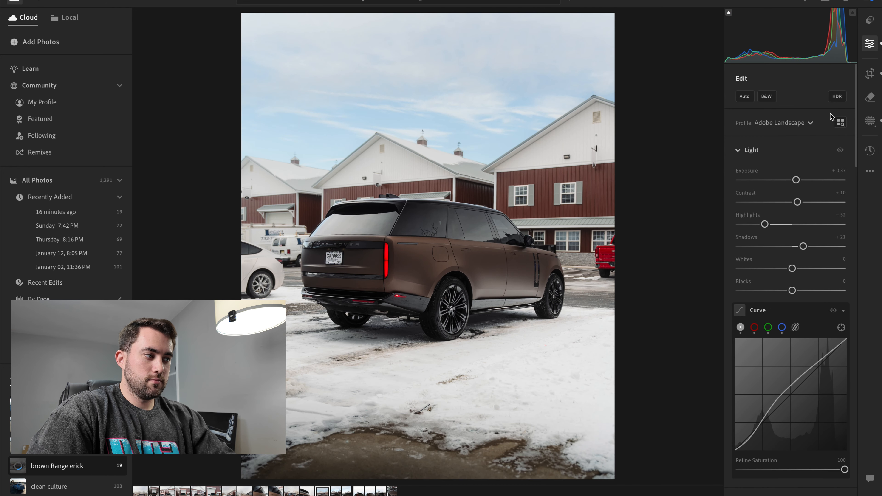
{"action": "left_click", "coordinate": [871, 80]}
{"action": "left_click_drag", "start_coordinate": [485, 179], "coordinate": [486, 181]}
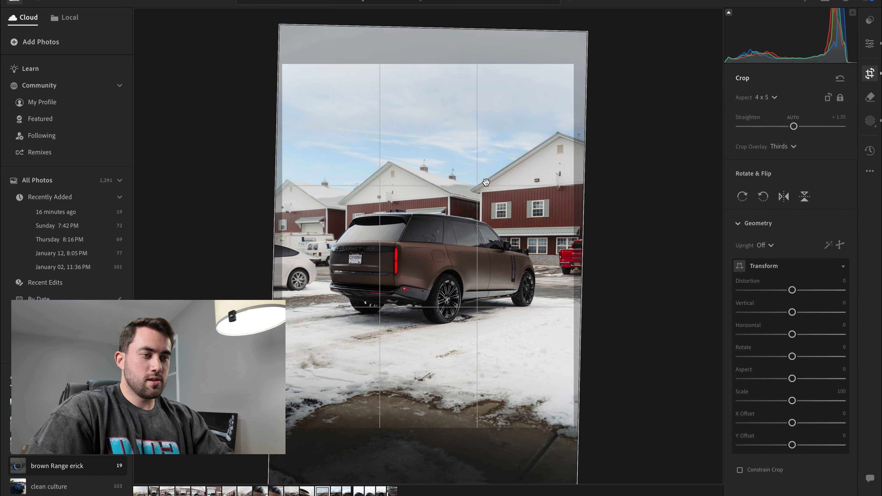
{"action": "key", "text": "Return"}
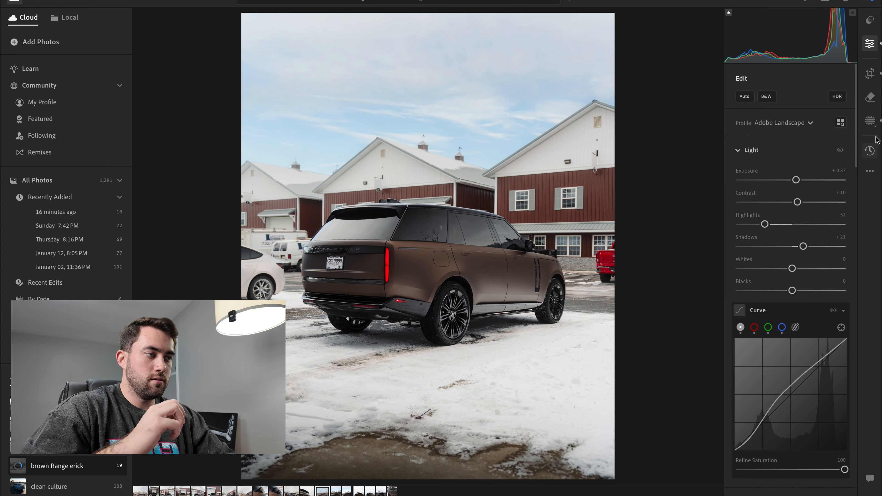
- Reset the Exposure of the sky mask, Mask 2, to 0 on the rear shot facing the barns
{"action": "left_click", "coordinate": [871, 121]}
{"action": "left_click", "coordinate": [750, 115]}
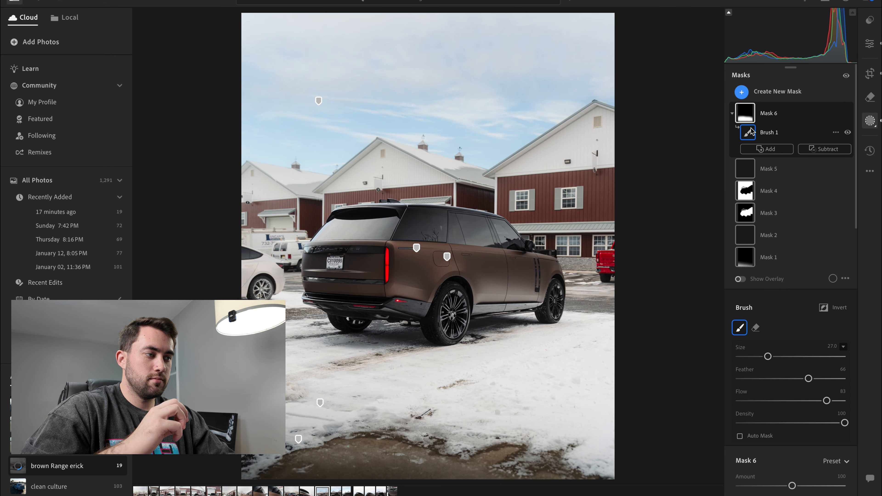
{"action": "left_click", "coordinate": [750, 235]}
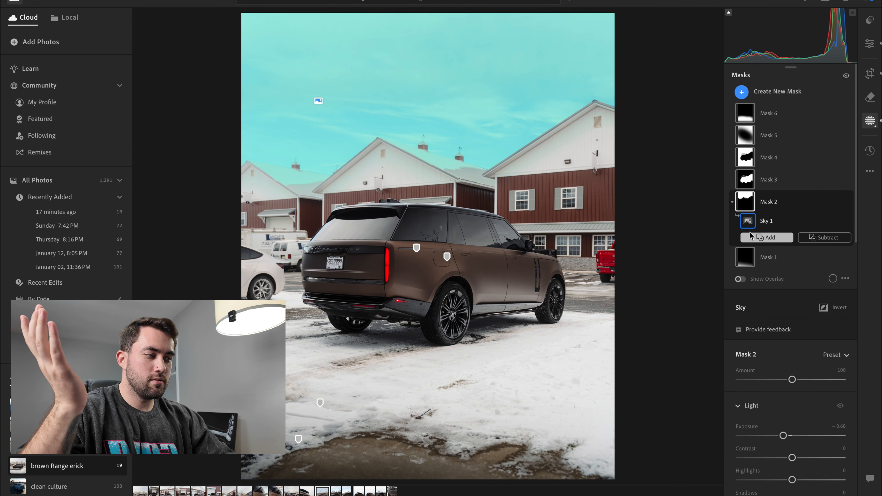
{"action": "scroll", "coordinate": [787, 244], "scroll_direction": "down", "scroll_amount": 5}
{"action": "double_click", "coordinate": [784, 241]}
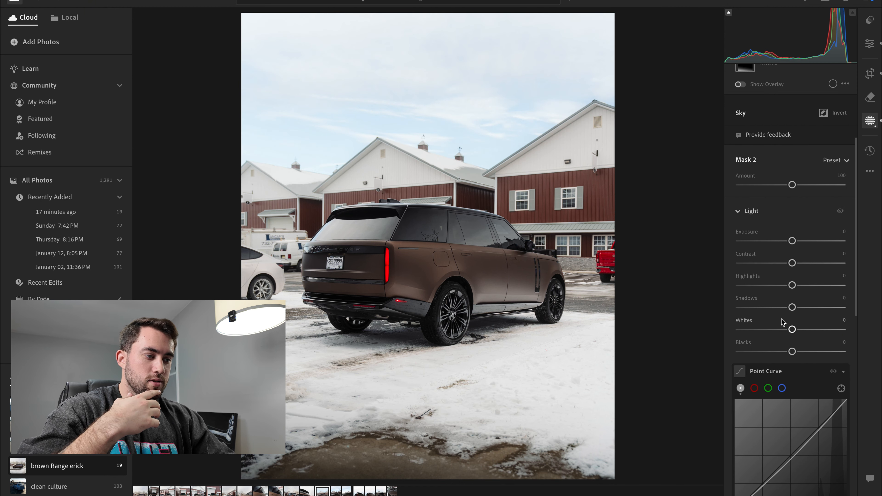
- Paste the copied settings onto the next rear shot facing the barns and rotate it counter-clockwise to a Straighten of -1.23
{"action": "left_click", "coordinate": [336, 492]}
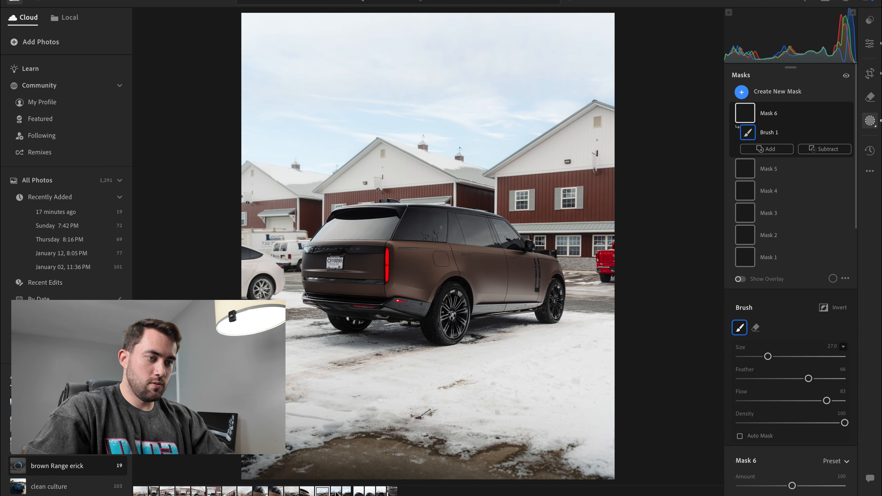
{"action": "left_click", "coordinate": [336, 491]}
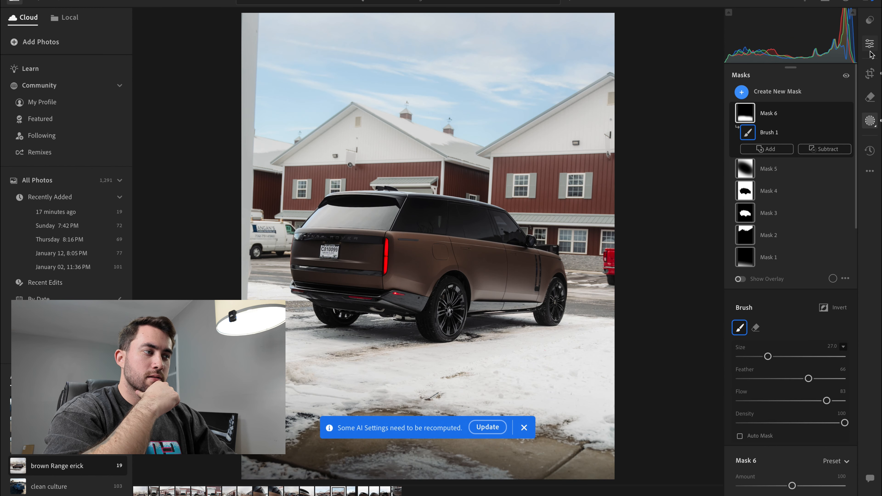
{"action": "left_click", "coordinate": [870, 74]}
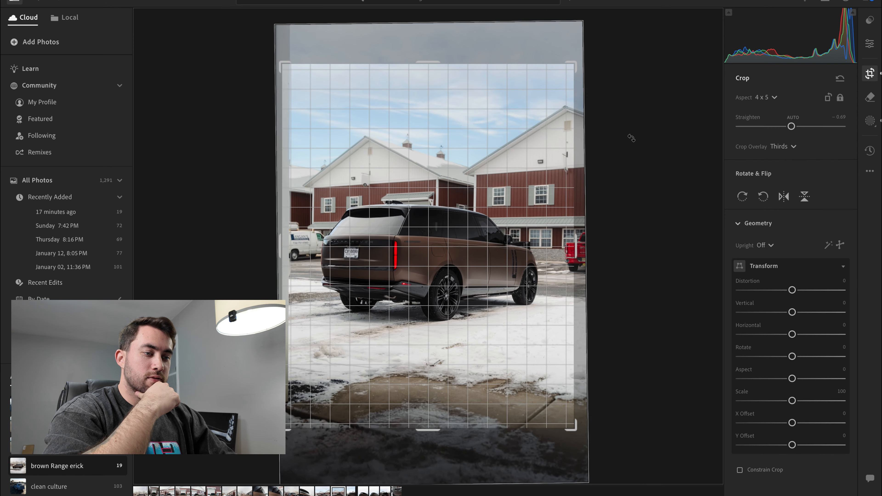
{"action": "left_click_drag", "start_coordinate": [632, 138], "coordinate": [631, 136]}
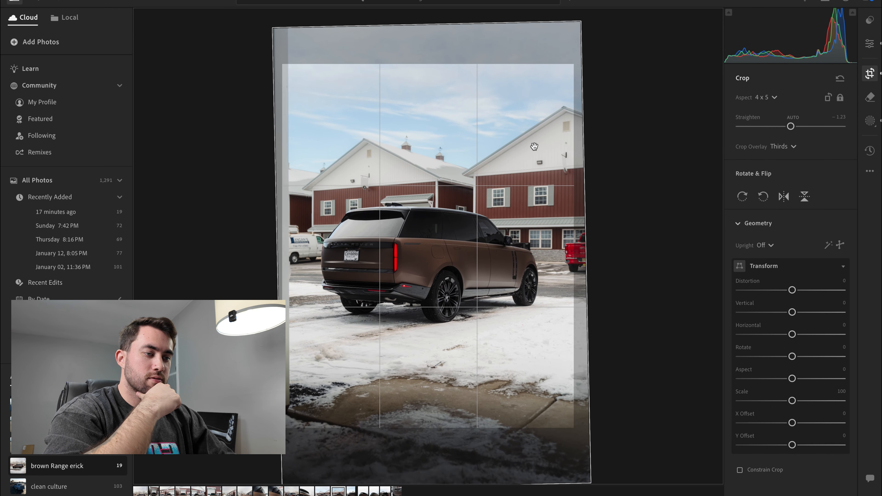
{"action": "key", "text": "e"}
- Reset the Exposure of the sky mask, Mask 2, to 0 on the straightened rear shot facing the barns
{"action": "left_click", "coordinate": [871, 122]}
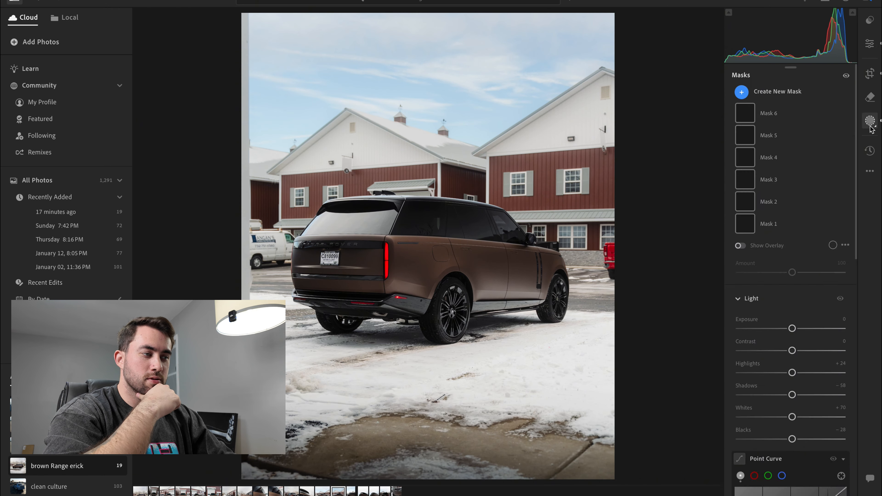
{"action": "key", "text": "k"}
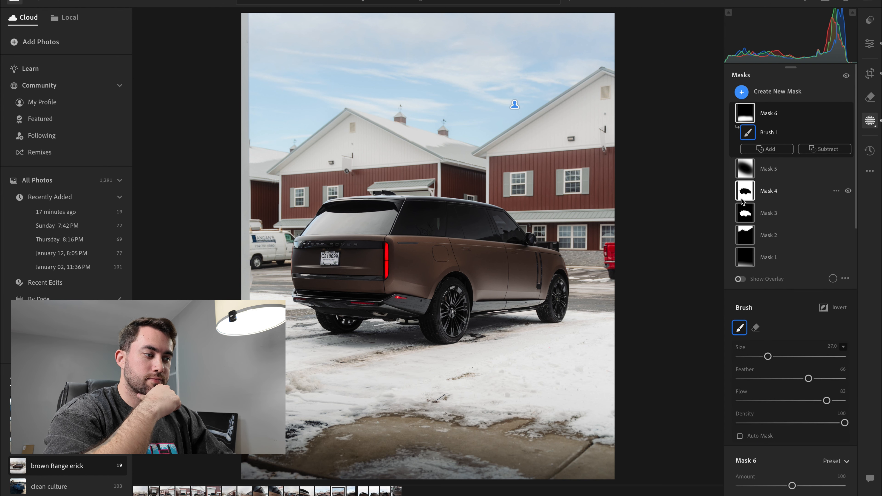
{"action": "left_click", "coordinate": [743, 235]}
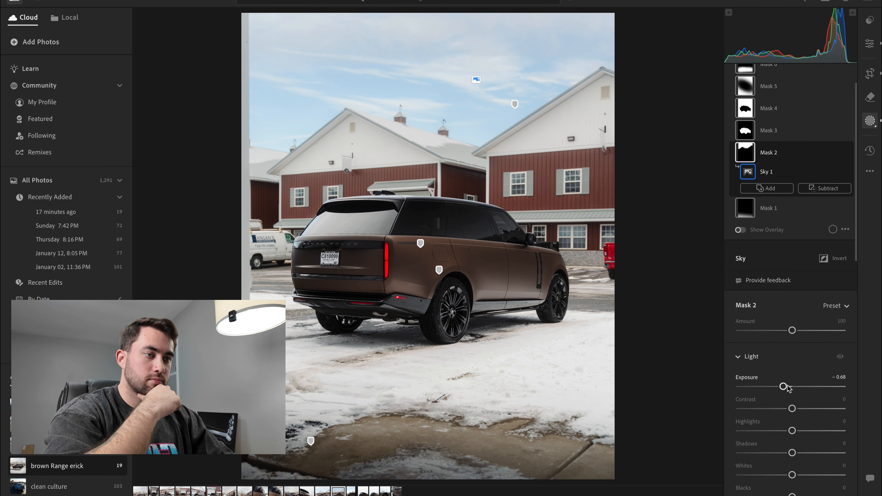
{"action": "double_click", "coordinate": [785, 387]}
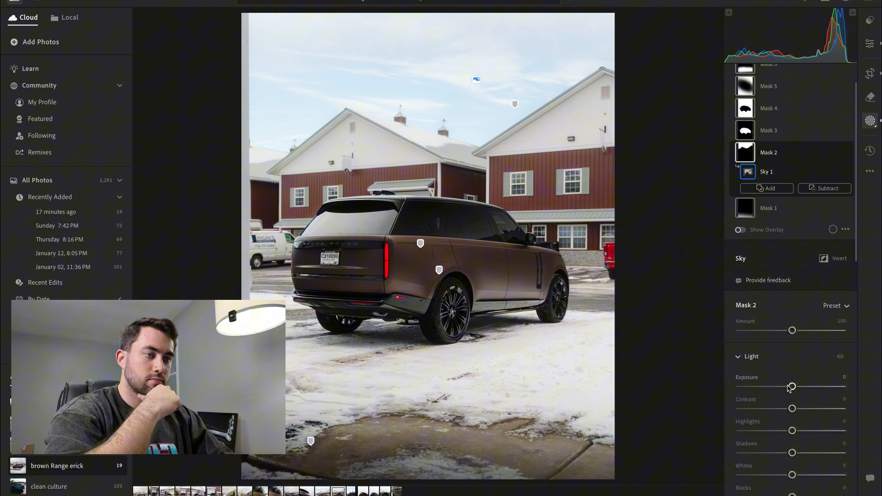
{"action": "left_click", "coordinate": [871, 116]}
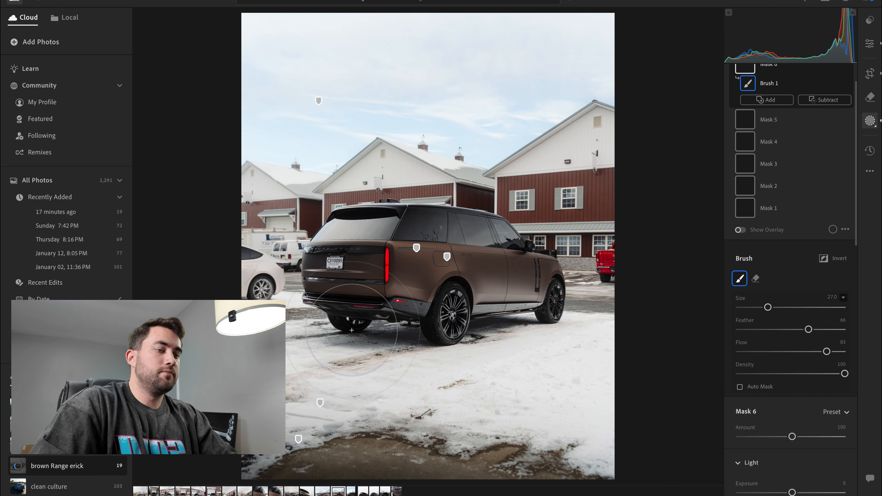
{"action": "key", "text": "super+c"}
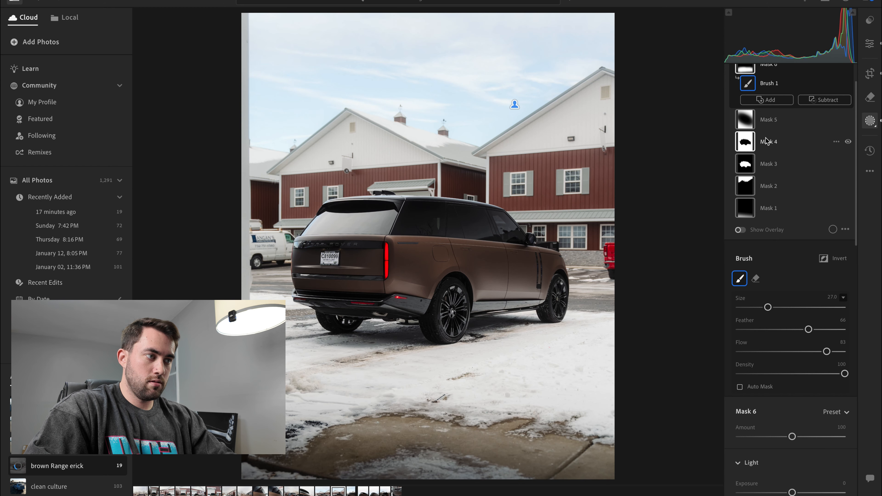
{"action": "scroll", "coordinate": [768, 141], "scroll_direction": "up", "scroll_amount": 3}
{"action": "left_click", "coordinate": [742, 92]}
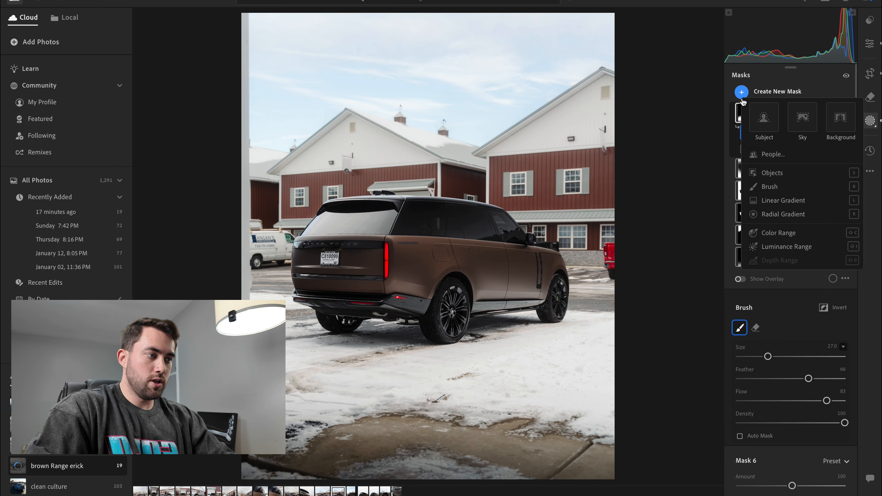
{"action": "left_click", "coordinate": [757, 190]}
{"action": "key", "text": "super+="}
{"action": "scroll", "coordinate": [342, 205], "scroll_direction": "down", "scroll_amount": 5}
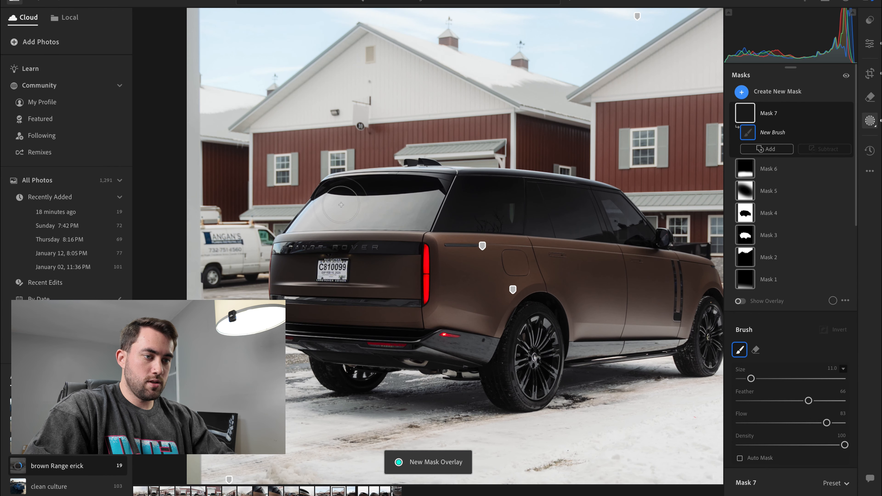
{"action": "mouse_move", "coordinate": [313, 219]}
{"action": "left_mouse_down"}
{"action": "mouse_move", "coordinate": [305, 221]}
{"action": "mouse_move", "coordinate": [376, 198]}
{"action": "mouse_move", "coordinate": [427, 202]}
{"action": "left_mouse_up"}
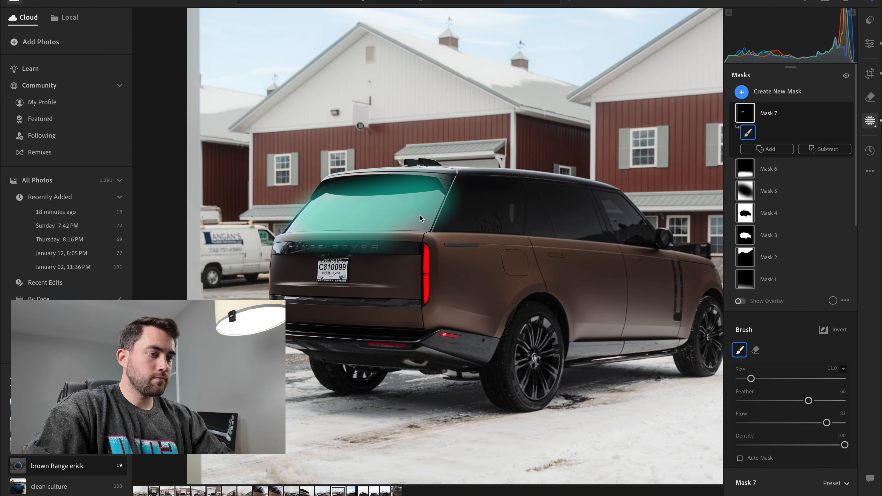
{"action": "scroll", "coordinate": [796, 359], "scroll_direction": "down", "scroll_amount": 9}
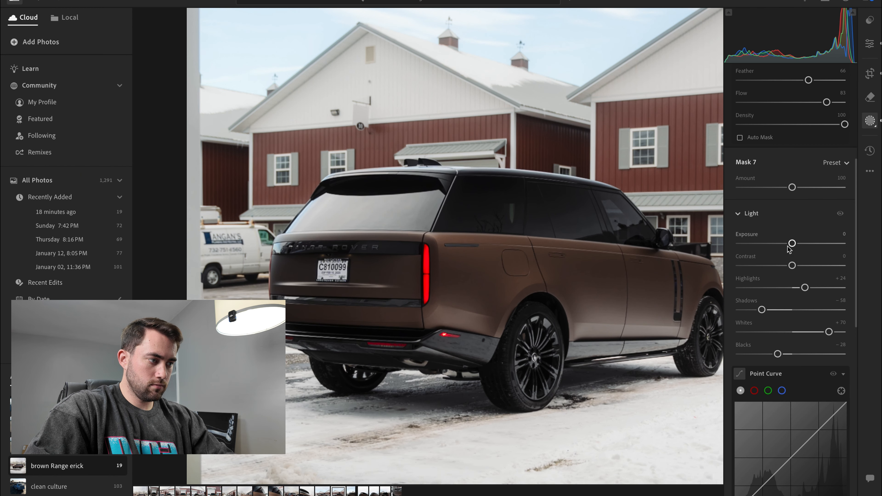
{"action": "scroll", "coordinate": [789, 247], "scroll_direction": "up", "scroll_amount": 9}
- Create a new brush mask, Mask 7, and paint it over the Range Rover's rear window at brush size 11
{"action": "left_click", "coordinate": [742, 92]}
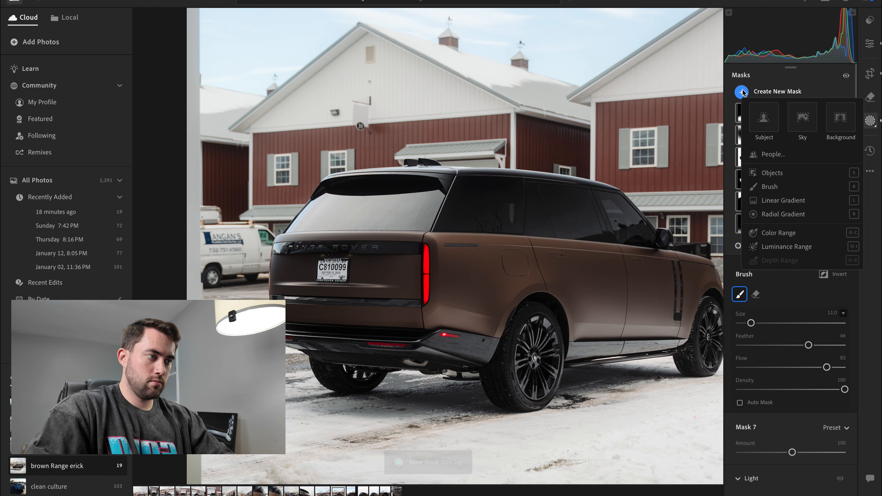
{"action": "left_click", "coordinate": [769, 186]}
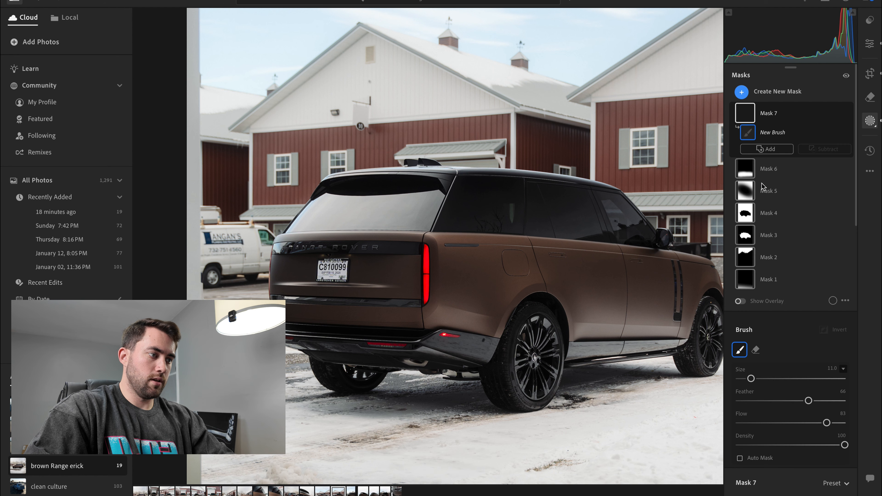
{"action": "left_click", "coordinate": [403, 206]}
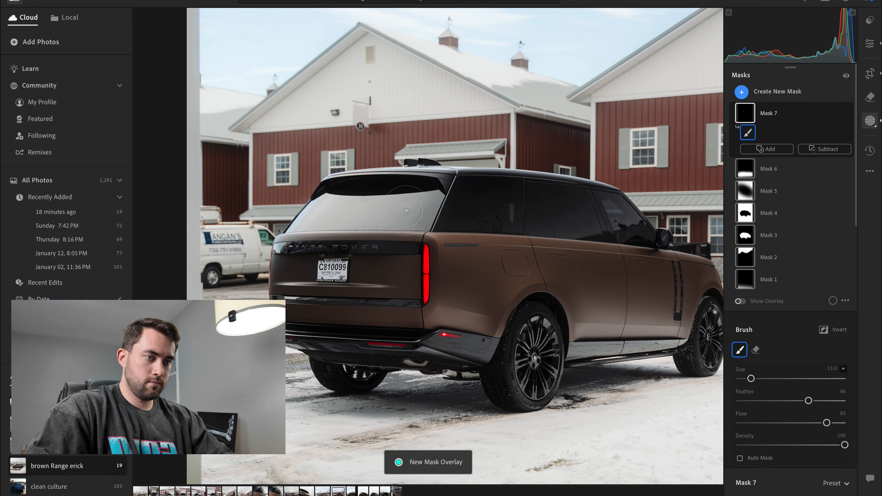
{"action": "mouse_move", "coordinate": [431, 207]}
{"action": "left_mouse_down"}
{"action": "mouse_move", "coordinate": [309, 222]}
{"action": "mouse_move", "coordinate": [357, 188]}
{"action": "mouse_move", "coordinate": [410, 244]}
{"action": "mouse_move", "coordinate": [430, 202]}
{"action": "left_mouse_up"}
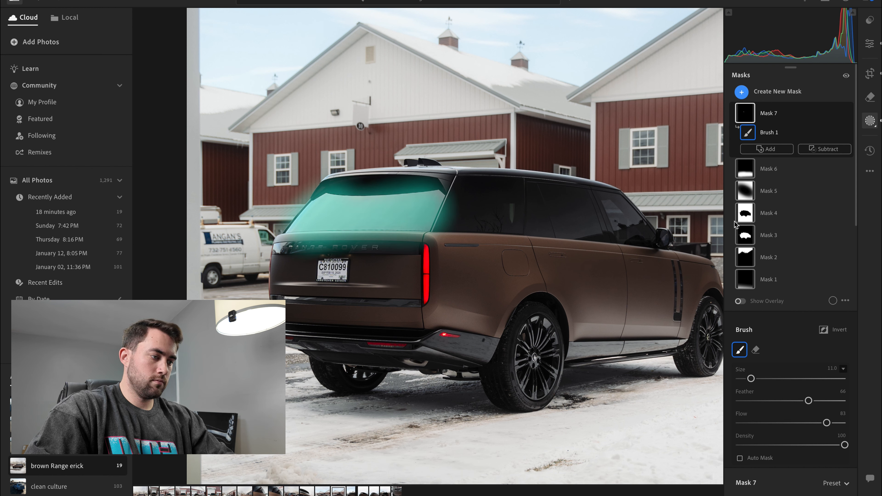
- Darken the rear window through Mask 7 by setting its Exposure to -1.08 and Blacks to -15
{"action": "scroll", "coordinate": [799, 208], "scroll_direction": "down", "scroll_amount": 10}
{"action": "left_click_drag", "start_coordinate": [793, 158], "coordinate": [778, 160]}
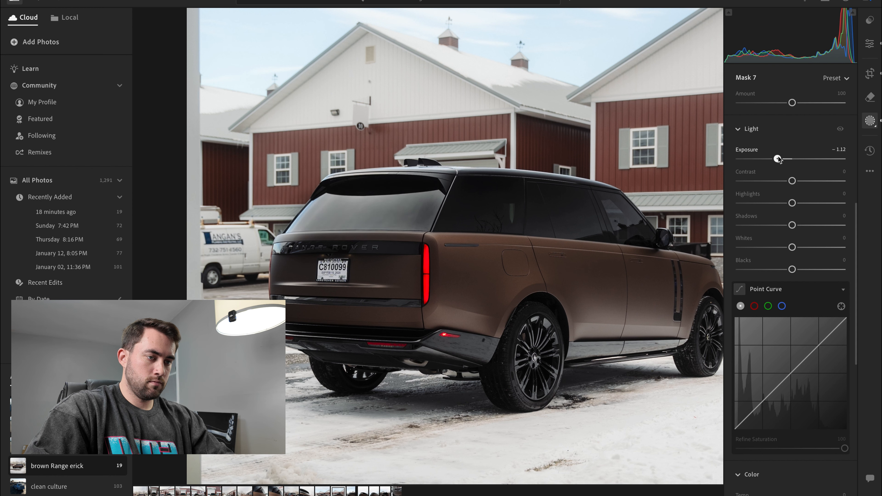
{"action": "left_click_drag", "start_coordinate": [792, 270], "coordinate": [768, 270]}
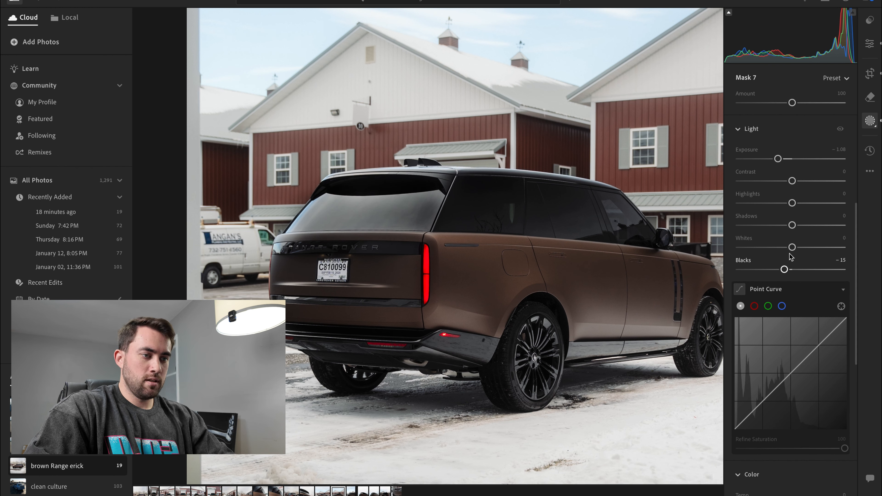
{"action": "left_click", "coordinate": [791, 372]}
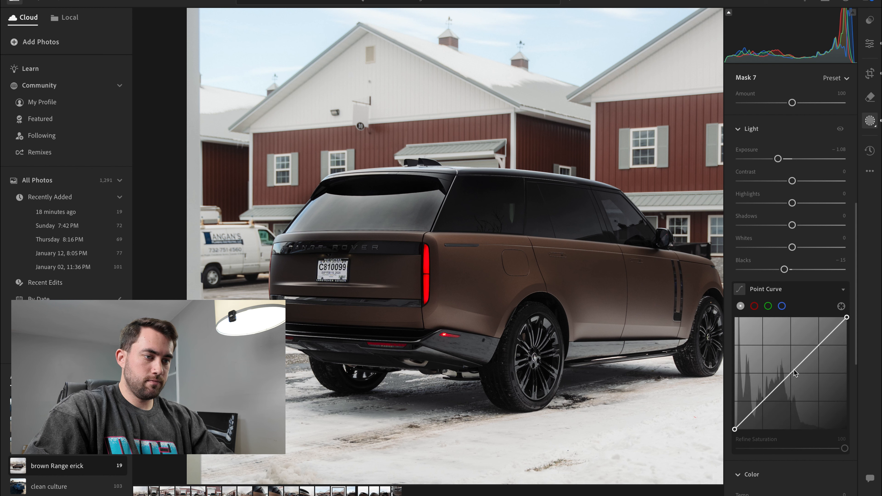
{"action": "mouse_move", "coordinate": [792, 385]}
{"action": "left_mouse_down"}
{"action": "mouse_move", "coordinate": [799, 388]}
{"action": "mouse_move", "coordinate": [800, 371]}
{"action": "mouse_move", "coordinate": [791, 378]}
{"action": "left_mouse_up"}
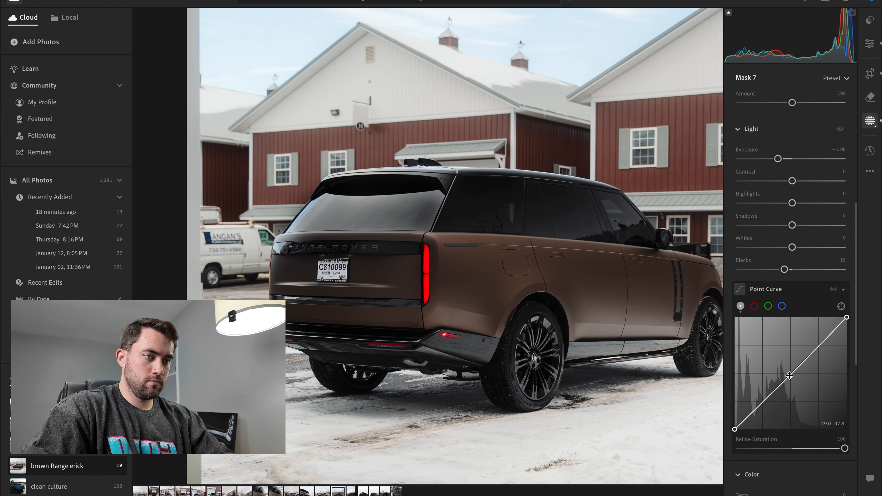
- With the mask overlay shown, erase the Mask 7 spill around the rear window's upper edge and tailgate at eraser size 6, then hide the overlay
{"action": "scroll", "coordinate": [754, 302], "scroll_direction": "up", "scroll_amount": 10}
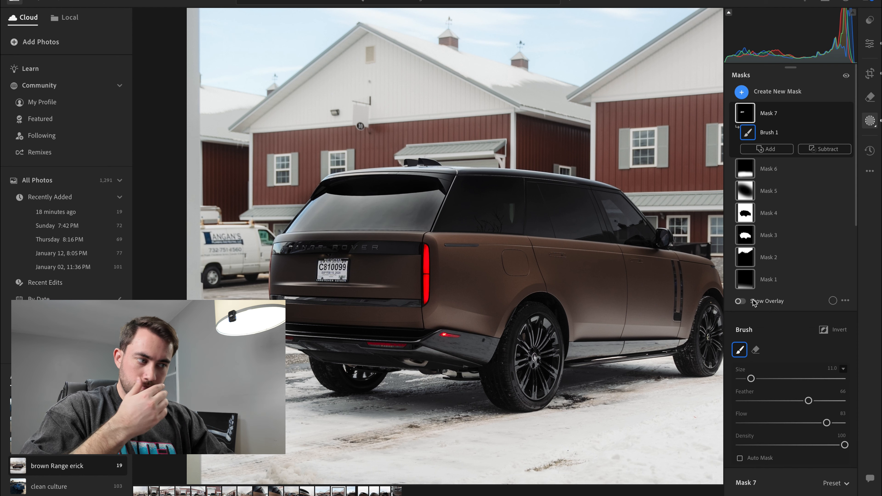
{"action": "left_click", "coordinate": [755, 302]}
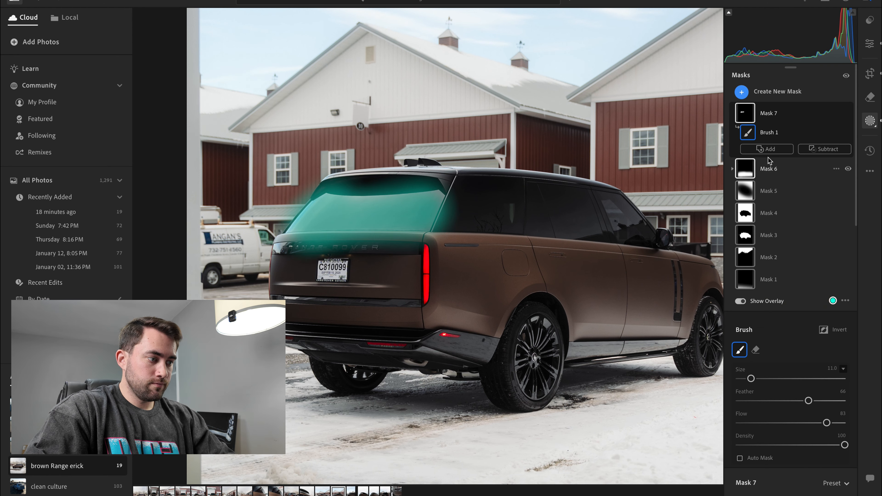
{"action": "left_click", "coordinate": [755, 350]}
{"action": "scroll", "coordinate": [463, 224], "scroll_direction": "down", "scroll_amount": 5}
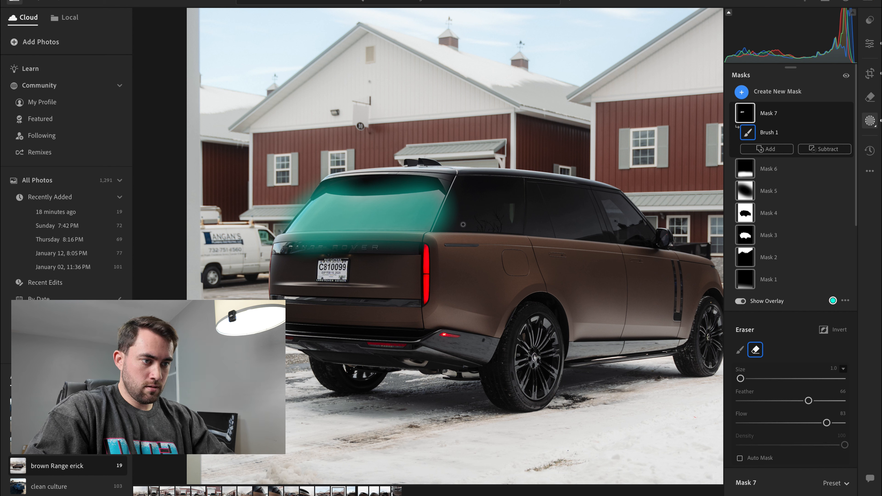
{"action": "scroll", "coordinate": [449, 236], "scroll_direction": "up", "scroll_amount": 3}
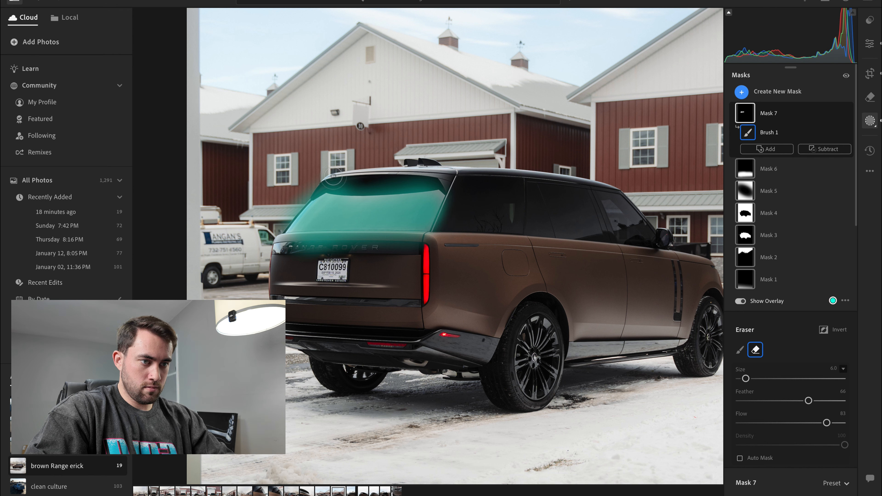
{"action": "mouse_move", "coordinate": [392, 179]}
{"action": "left_mouse_down"}
{"action": "mouse_move", "coordinate": [335, 177]}
{"action": "mouse_move", "coordinate": [283, 211]}
{"action": "left_mouse_up"}
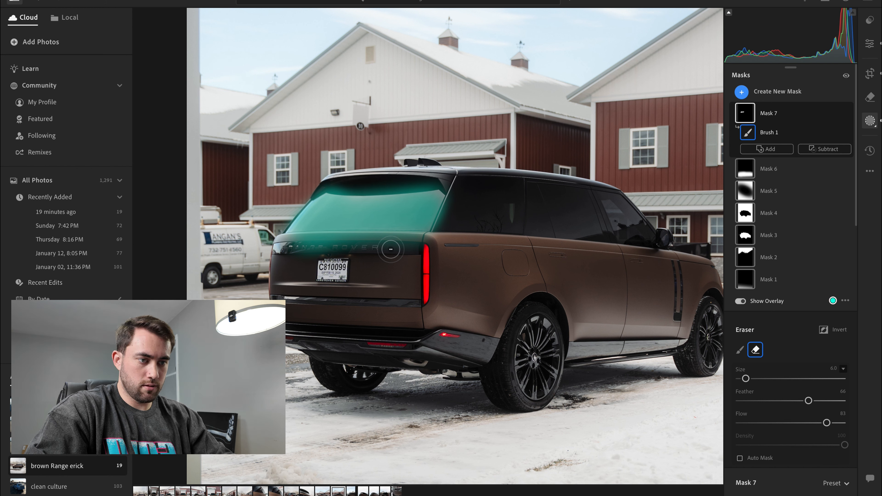
{"action": "left_click_drag", "start_coordinate": [391, 250], "coordinate": [426, 247]}
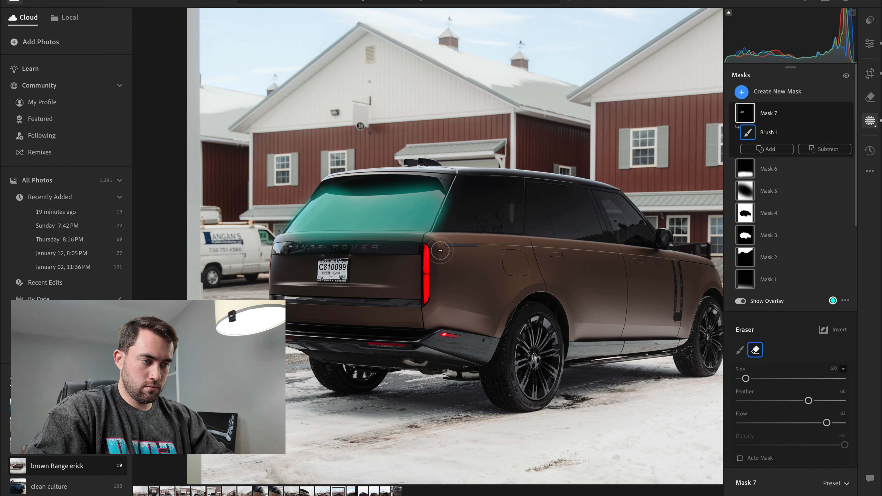
{"action": "left_click", "coordinate": [739, 301]}
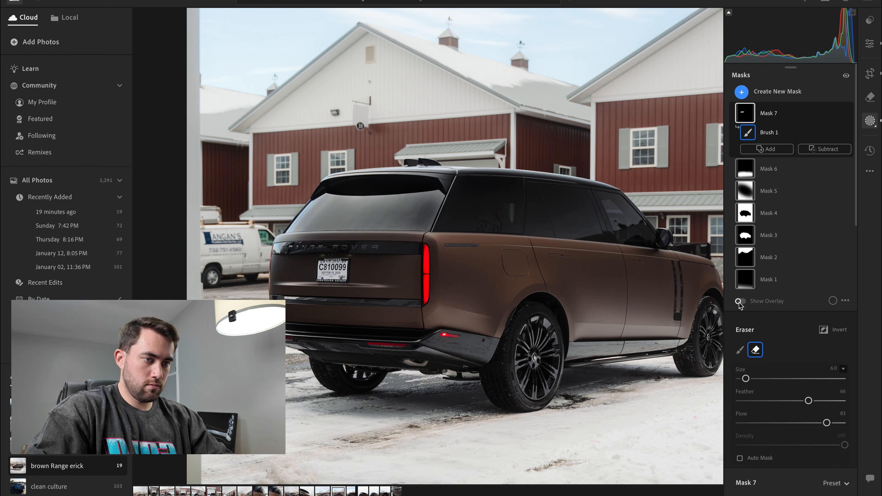
{"action": "key", "text": "super+minus"}
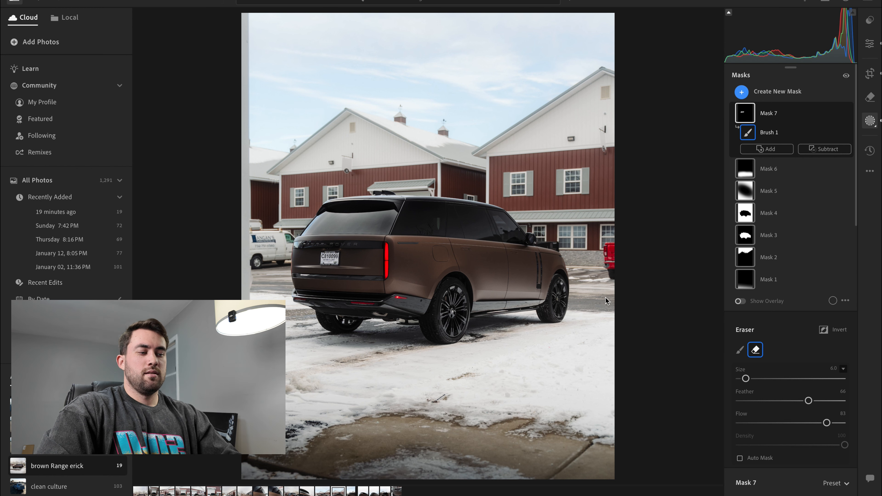
{"action": "key", "text": "BackSpace"}
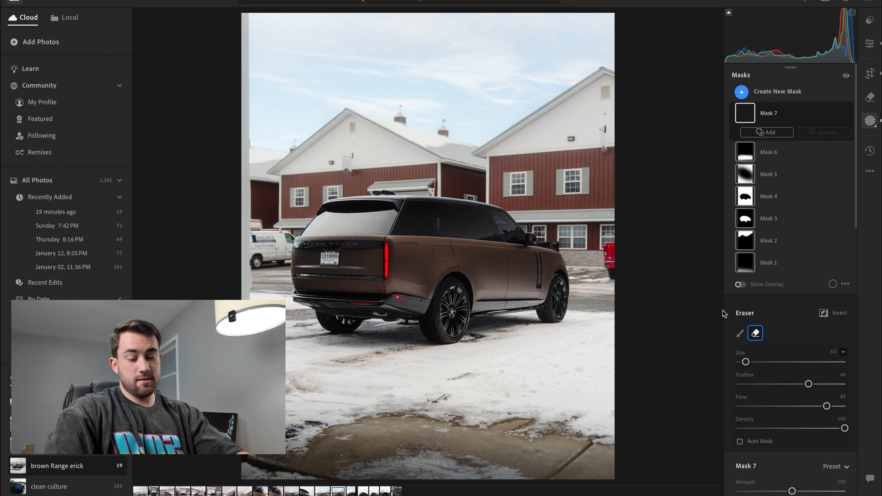
{"action": "key", "text": "ctrl+z"}
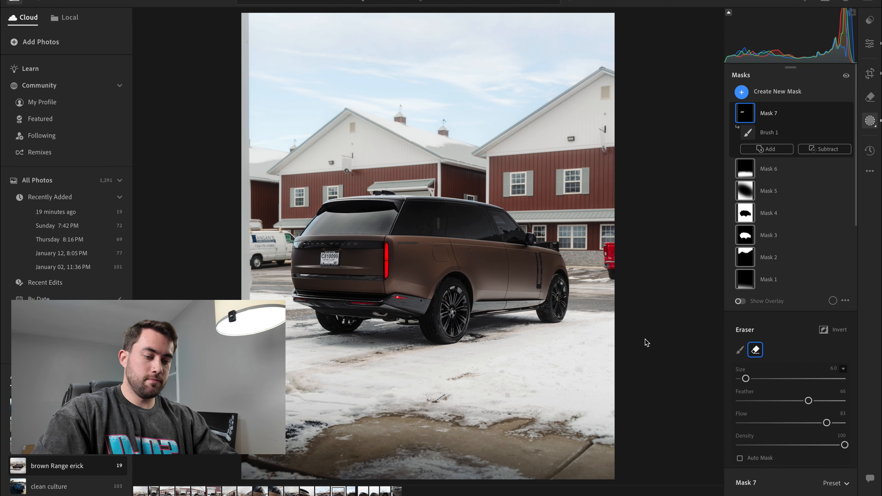
- Paste the copied settings onto the next rear shot with the dark foreground object and rotate it counter-clockwise to a Straighten of -2.98
{"action": "key", "text": "Right"}
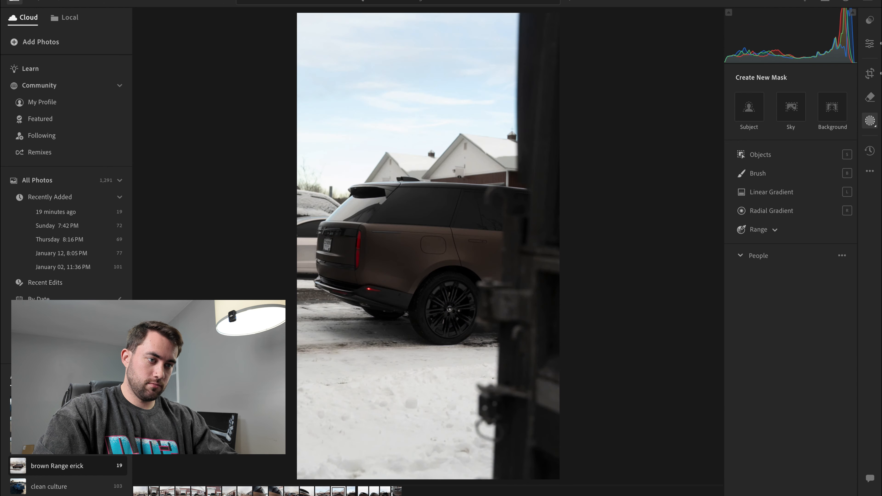
{"action": "key", "text": "ctrl+v"}
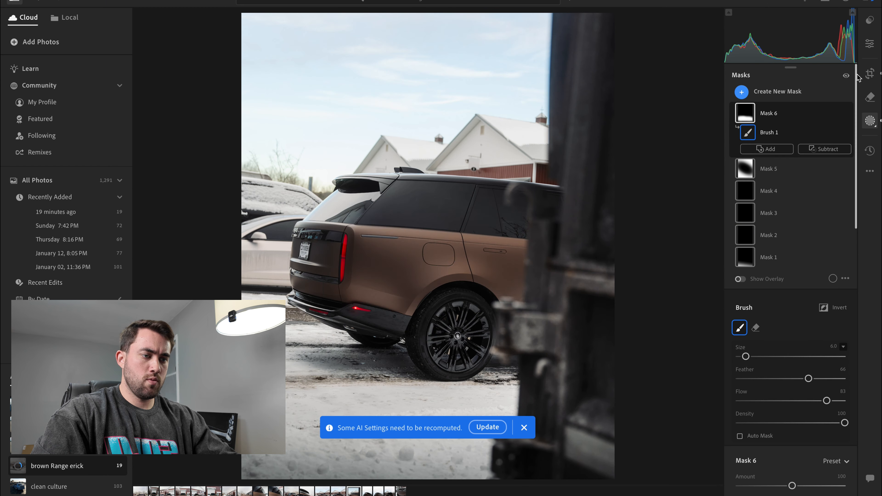
{"action": "key", "text": "c"}
{"action": "left_click_drag", "start_coordinate": [644, 135], "coordinate": [632, 115]}
- Set the Contrast to +20 on this rear shot and shift the photo up and slightly left within its 4 x 5 crop
{"action": "key", "text": "e"}
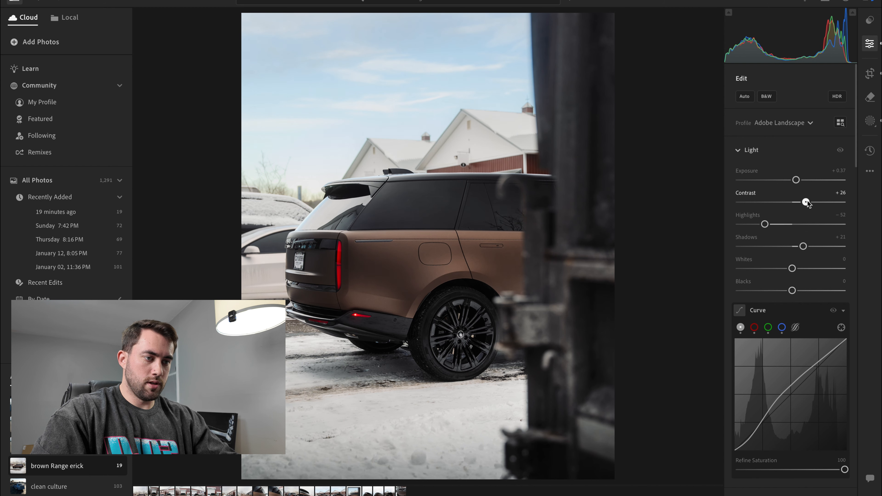
{"action": "left_click_drag", "start_coordinate": [807, 203], "coordinate": [803, 203]}
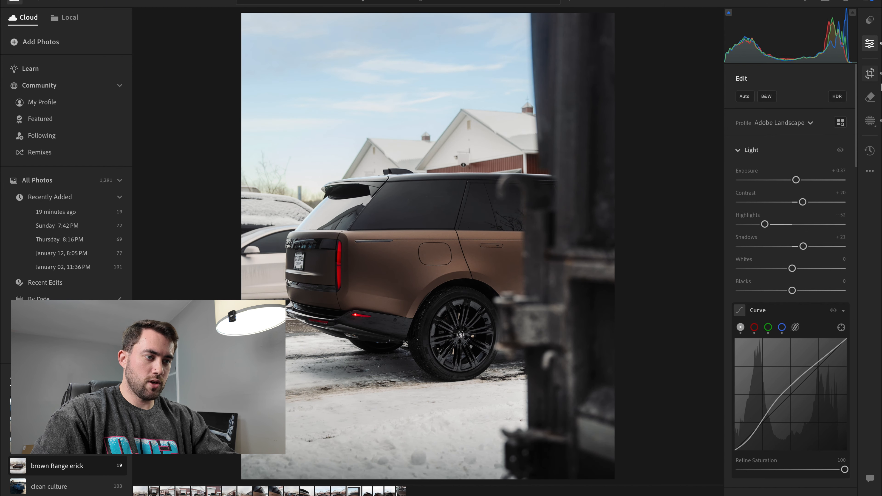
{"action": "left_click", "coordinate": [871, 74]}
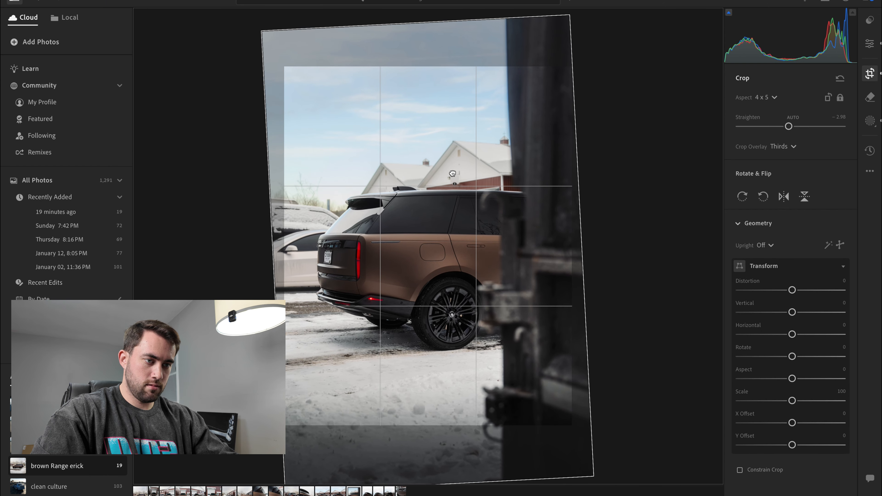
{"action": "left_click_drag", "start_coordinate": [453, 174], "coordinate": [452, 169]}
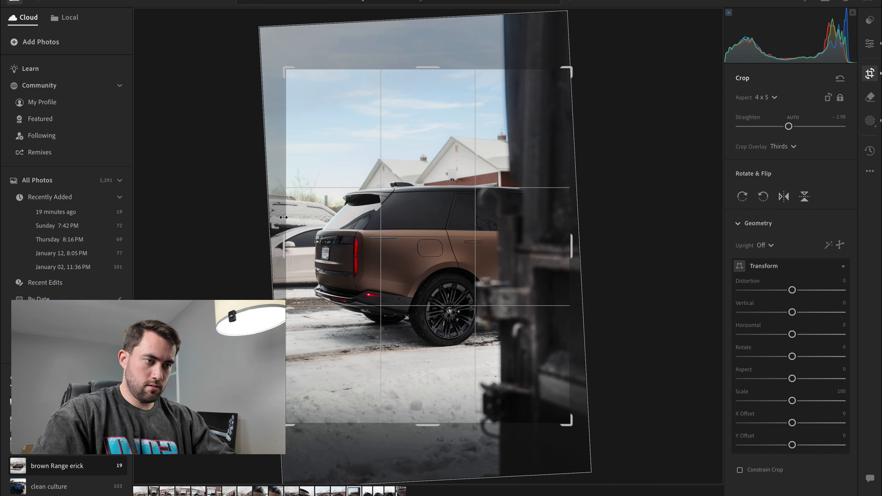
{"action": "key", "text": "e"}
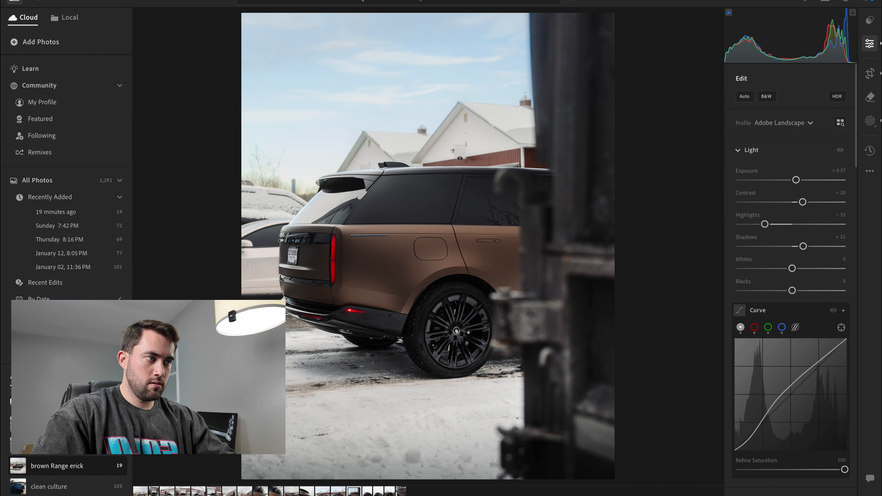
- Rotate the rear shot with the dark foreground object to a Straighten of -2.14 in its 4 x 5 crop
{"action": "left_click", "coordinate": [870, 72]}
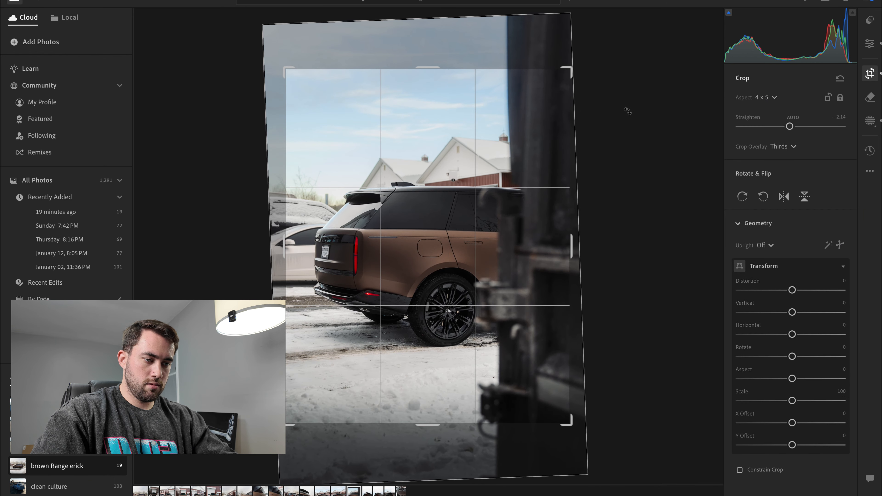
{"action": "key", "text": "e"}
- Skip one photo, paste the copied settings onto the second rear three-quarter shot, and set its Exposure to +0.19
{"action": "key", "text": "Right"}
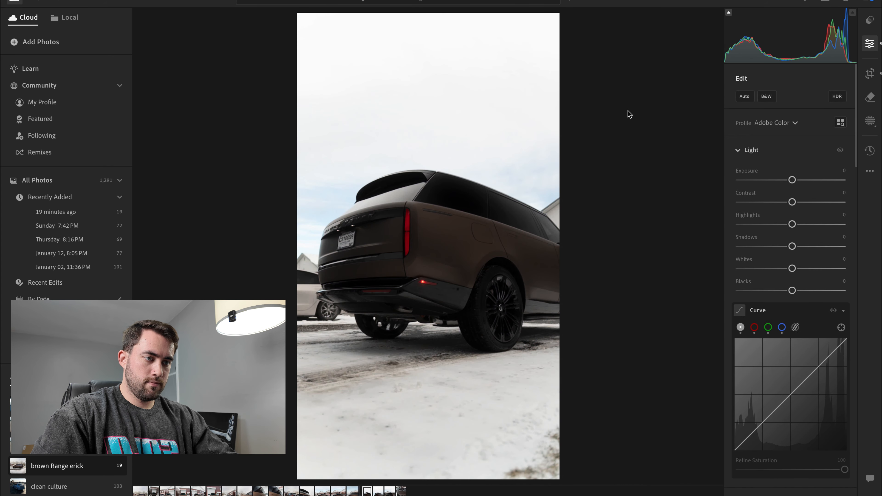
{"action": "key", "text": "Right"}
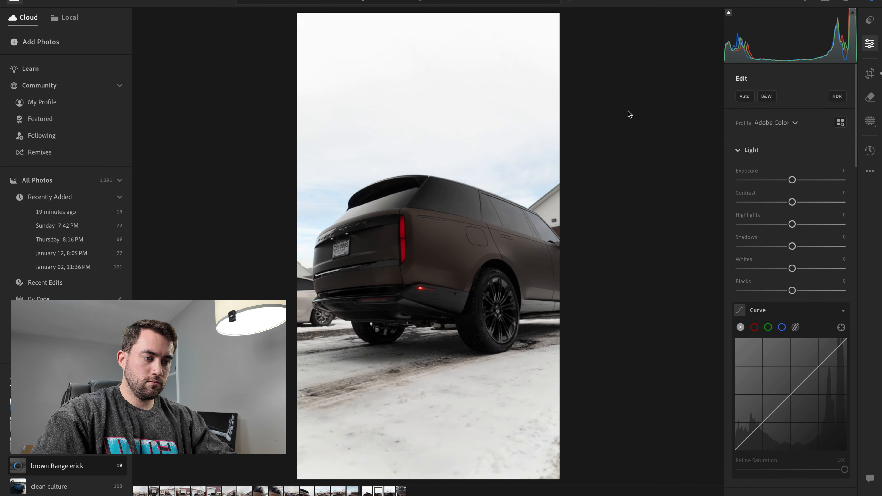
{"action": "key", "text": "ctrl+v"}
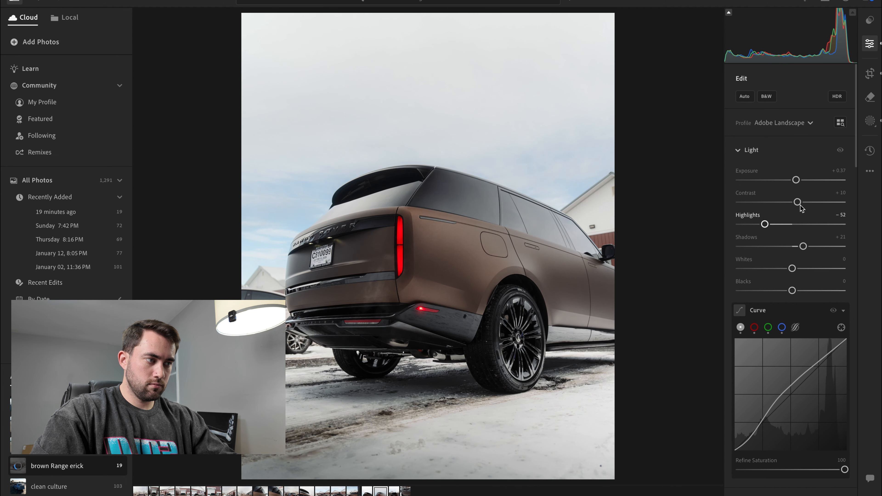
{"action": "left_click_drag", "start_coordinate": [796, 180], "coordinate": [795, 180]}
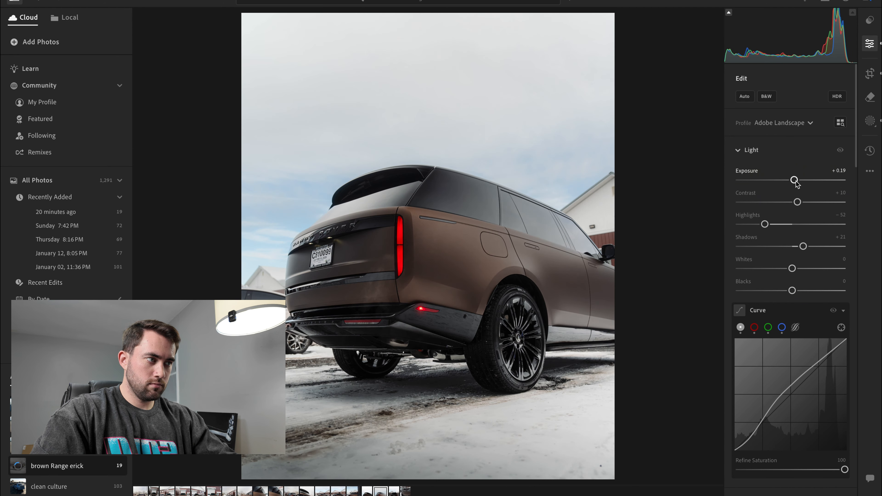
- Rotate this rear three-quarter shot to a Straighten of +2.09 within its 4 x 5 crop
{"action": "left_click", "coordinate": [870, 73]}
{"action": "left_click_drag", "start_coordinate": [617, 138], "coordinate": [617, 140]}
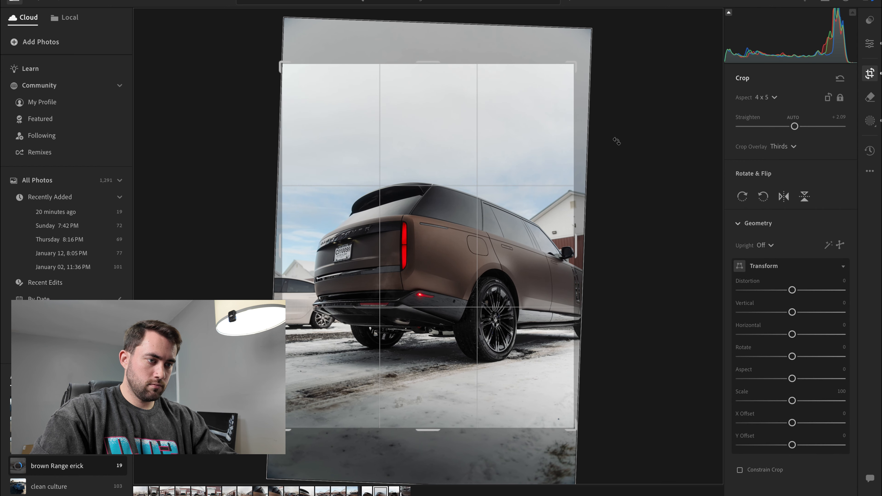
{"action": "key", "text": "e"}
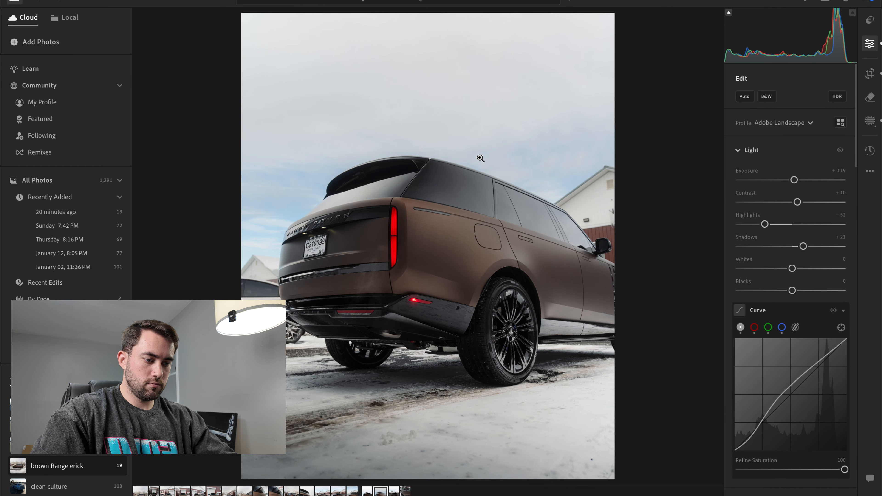
- Return to the skipped rear three-quarter shot, paste the copied settings onto it and set its Shadows to +19
{"action": "key", "text": "Left"}
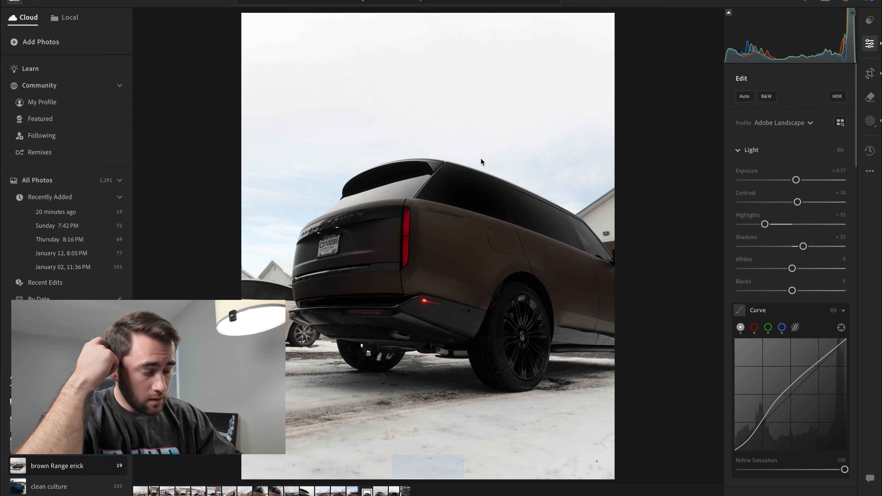
{"action": "key", "text": "ctrl+v"}
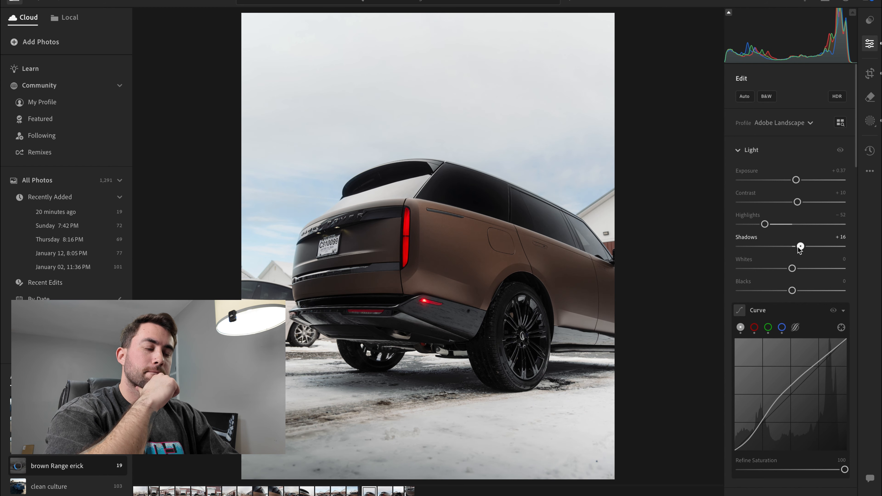
{"action": "left_click_drag", "start_coordinate": [801, 246], "coordinate": [802, 246]}
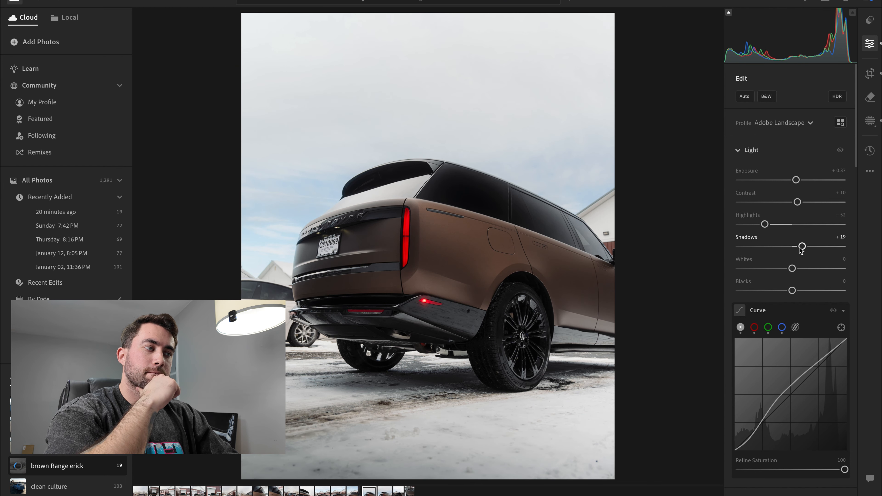
- Straighten this shot to +0.20 and shift the photo slightly up within its 4 x 5 crop
{"action": "left_click", "coordinate": [870, 73]}
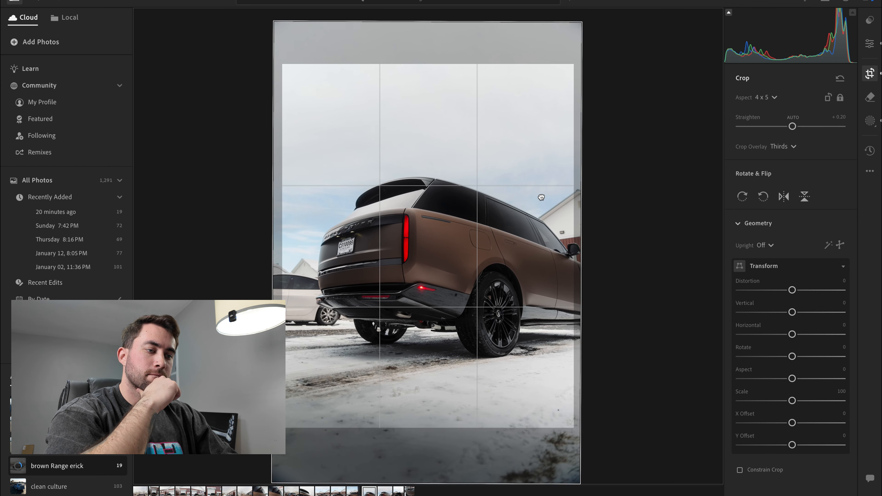
{"action": "left_click_drag", "start_coordinate": [542, 198], "coordinate": [542, 195]}
{"action": "key", "text": "Return"}
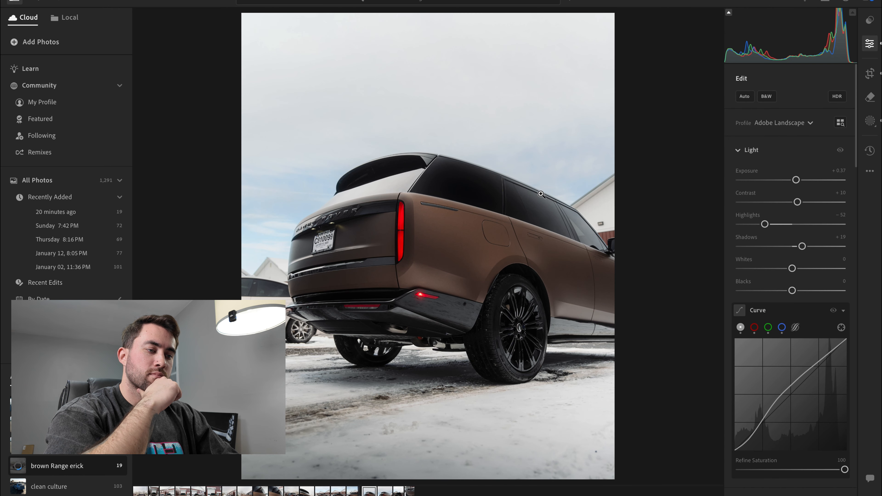
- Compare the two rear three-quarter shots, and on the second set Shadows to +10 and lower the tone curve's shadow point to about 13.3, 8.2
{"action": "key", "text": "Right"}
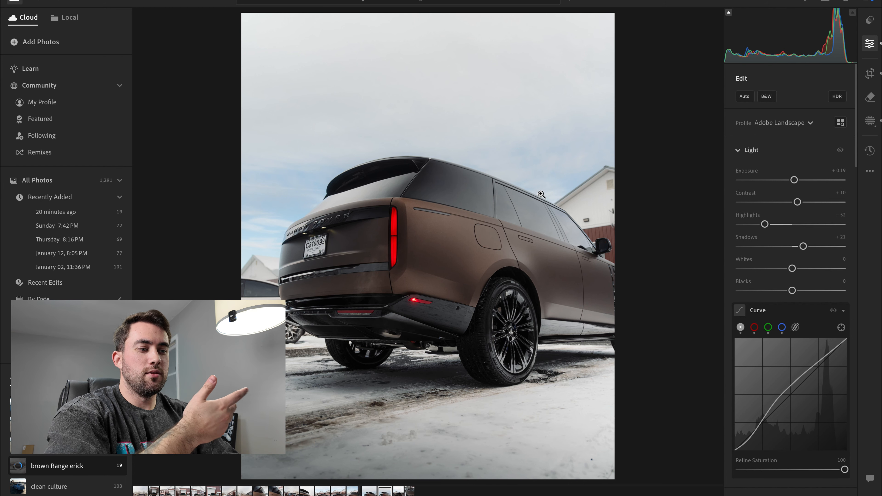
{"action": "key", "text": "Left"}
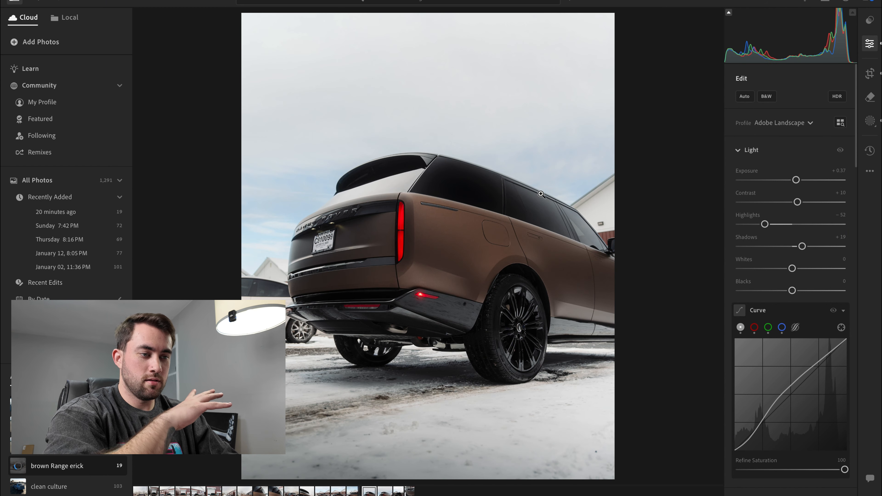
{"action": "key", "text": "Right"}
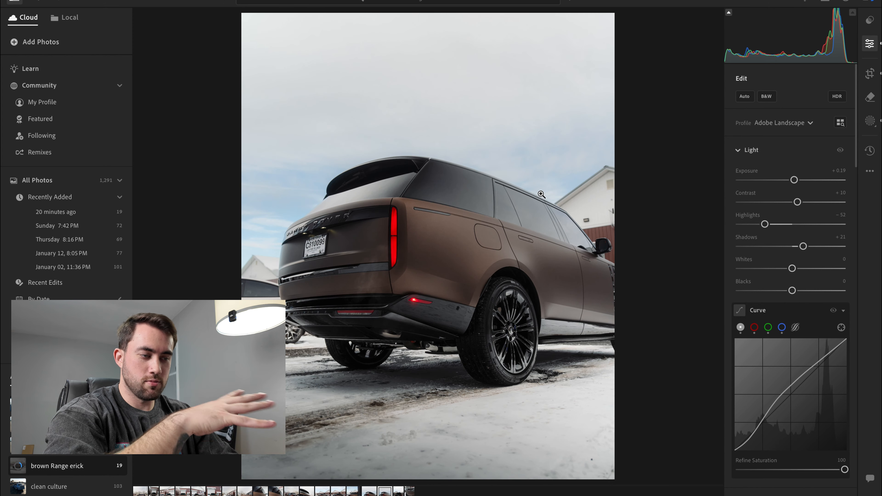
{"action": "key", "text": "Left"}
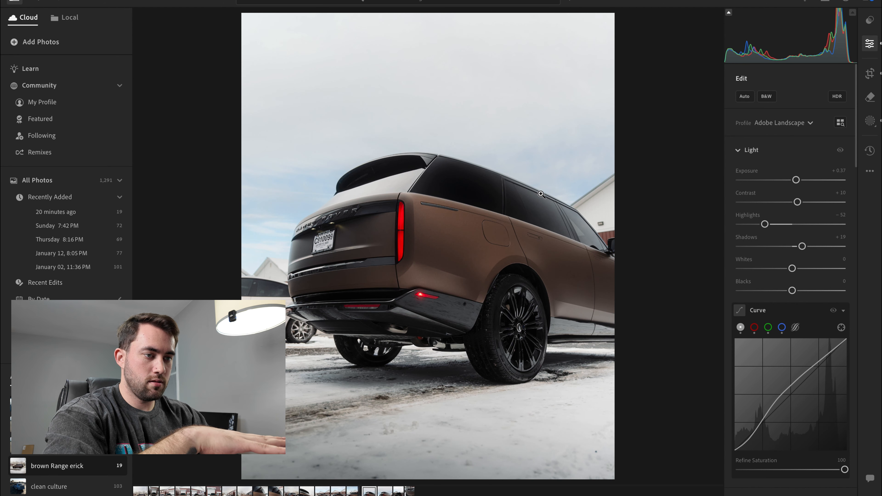
{"action": "key", "text": "Right"}
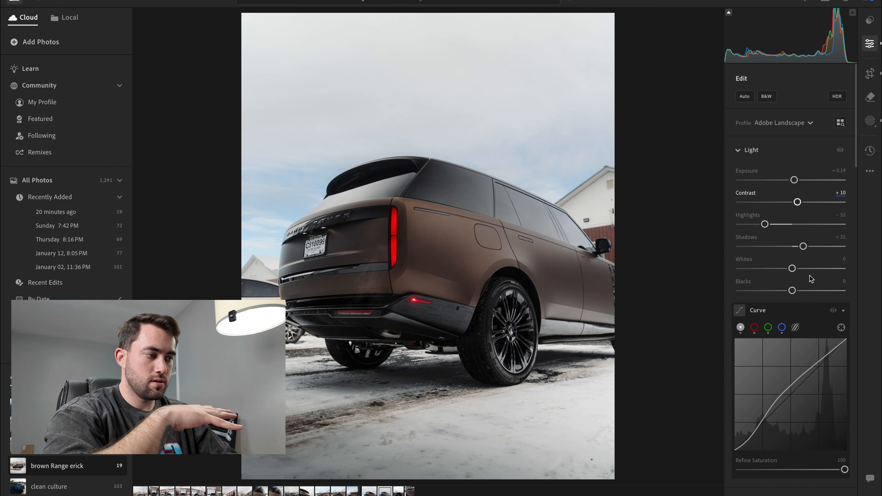
{"action": "left_click_drag", "start_coordinate": [803, 246], "coordinate": [798, 246]}
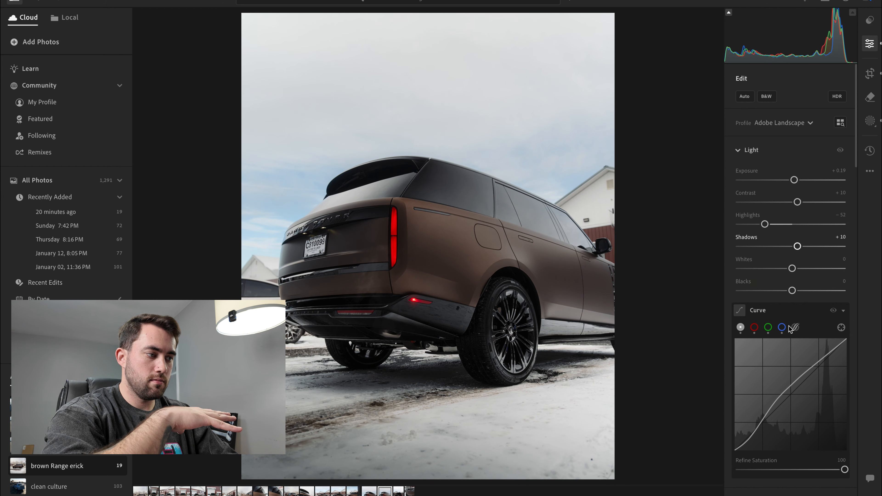
{"action": "mouse_move", "coordinate": [762, 413]}
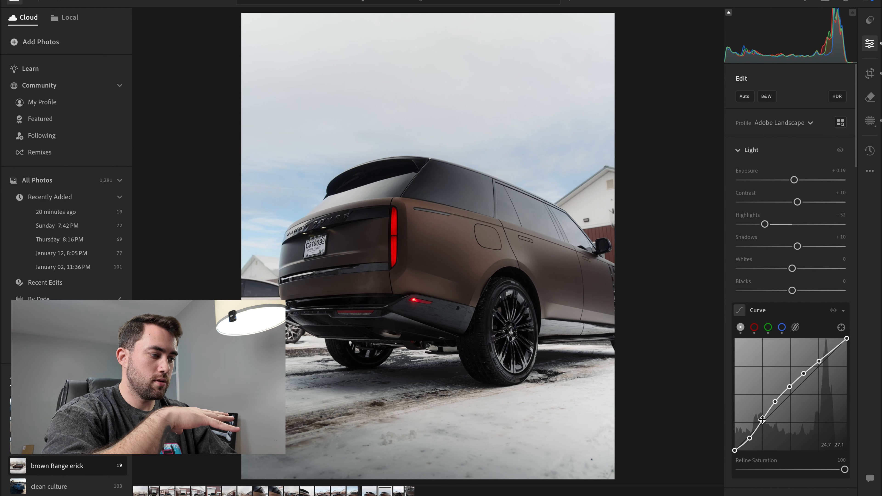
{"action": "left_click_drag", "start_coordinate": [763, 420], "coordinate": [749, 442]}
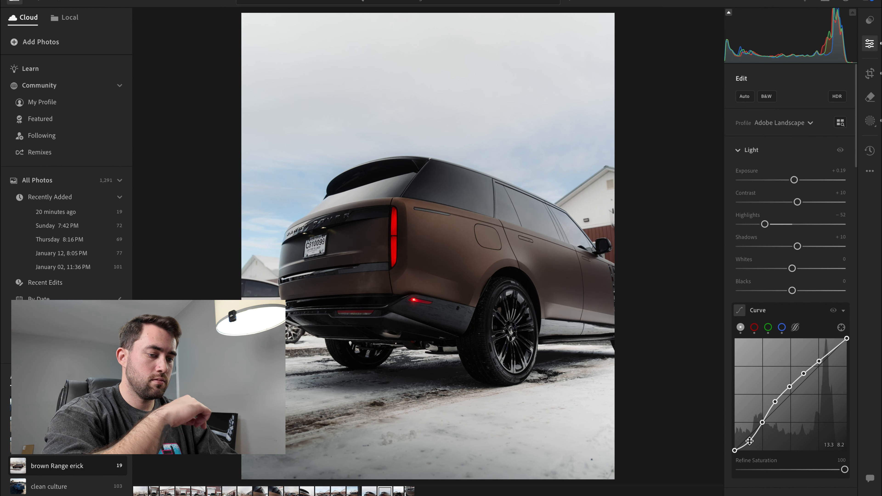
- Paste the copied settings onto the straight-on rear shot and rotate it counter-clockwise to a Straighten of -1.59
{"action": "key", "text": "Right"}
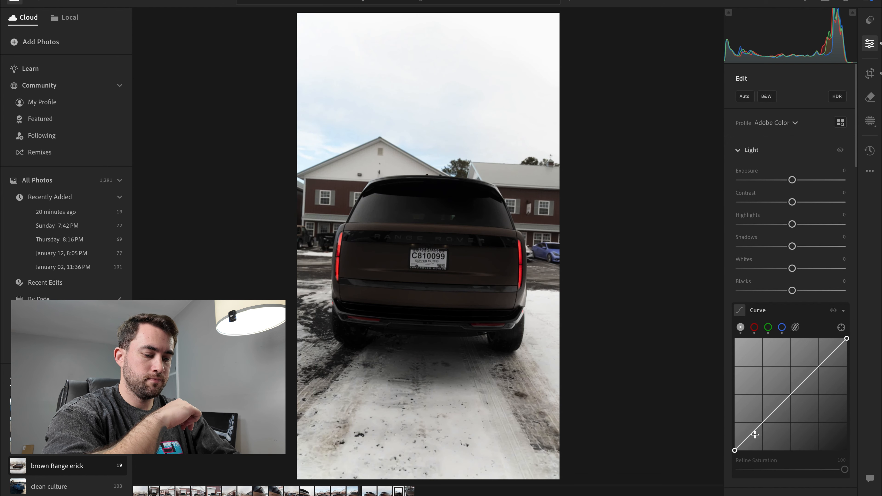
{"action": "key", "text": "ctrl+v"}
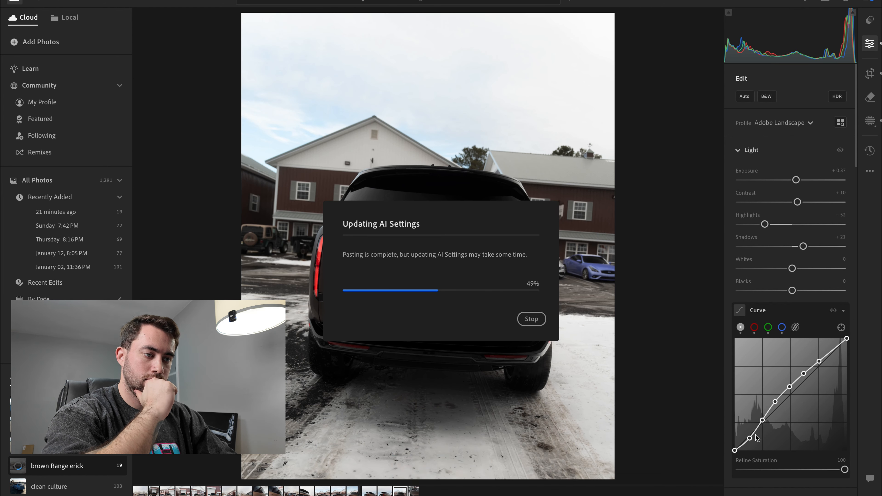
{"action": "key", "text": "c"}
{"action": "key", "text": "e"}
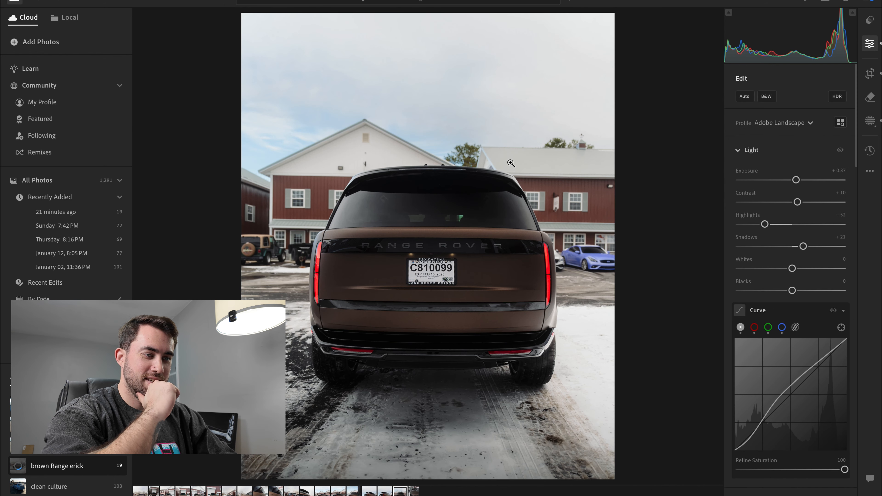
{"action": "key", "text": "c"}
{"action": "left_click_drag", "start_coordinate": [644, 132], "coordinate": [638, 129]}
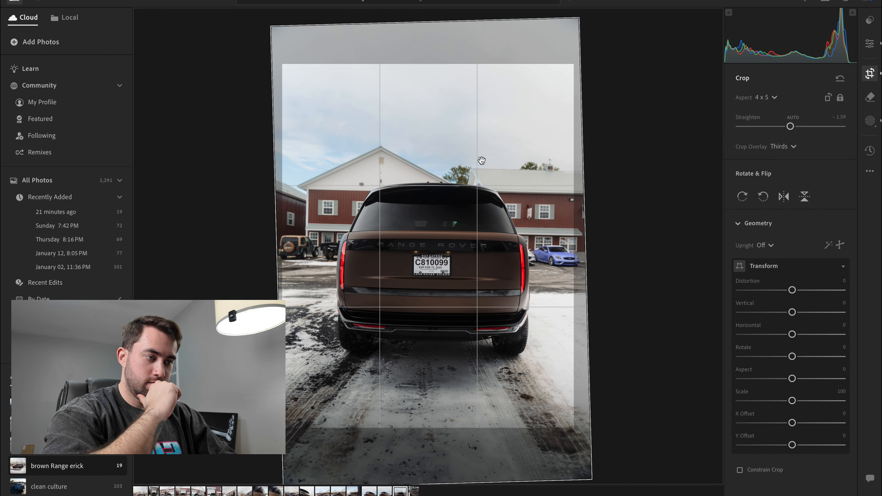
{"action": "key", "text": "Return"}
- Remove the blue car parked behind the Range Rover using generative Remove at brush size 16
{"action": "left_click", "coordinate": [866, 102]}
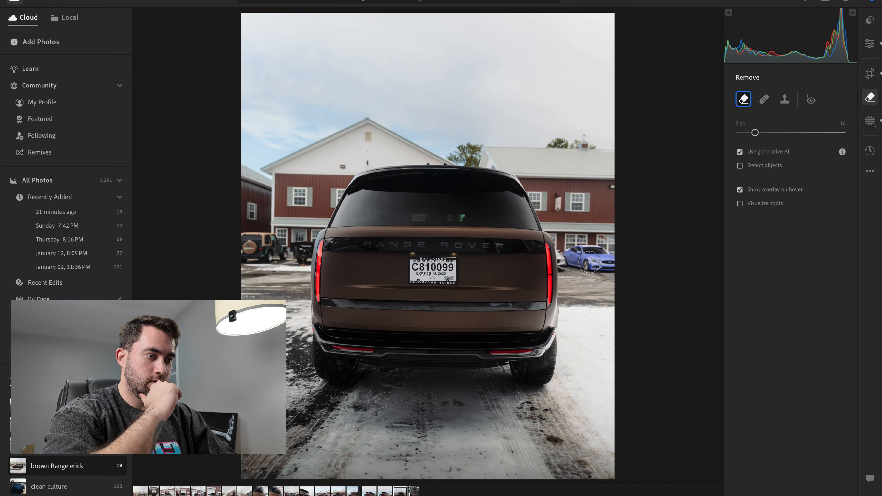
{"action": "scroll", "coordinate": [589, 263], "scroll_direction": "up", "scroll_amount": 3}
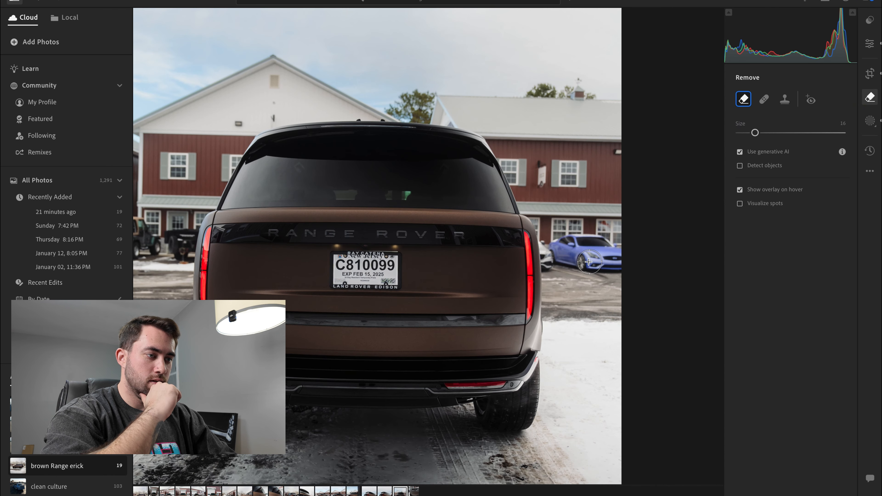
{"action": "mouse_move", "coordinate": [589, 262]}
{"action": "left_mouse_down"}
{"action": "mouse_move", "coordinate": [560, 247]}
{"action": "mouse_move", "coordinate": [590, 246]}
{"action": "mouse_move", "coordinate": [572, 247]}
{"action": "mouse_move", "coordinate": [624, 262]}
{"action": "mouse_move", "coordinate": [590, 245]}
{"action": "mouse_move", "coordinate": [588, 259]}
{"action": "mouse_move", "coordinate": [598, 263]}
{"action": "mouse_move", "coordinate": [578, 258]}
{"action": "left_mouse_up"}
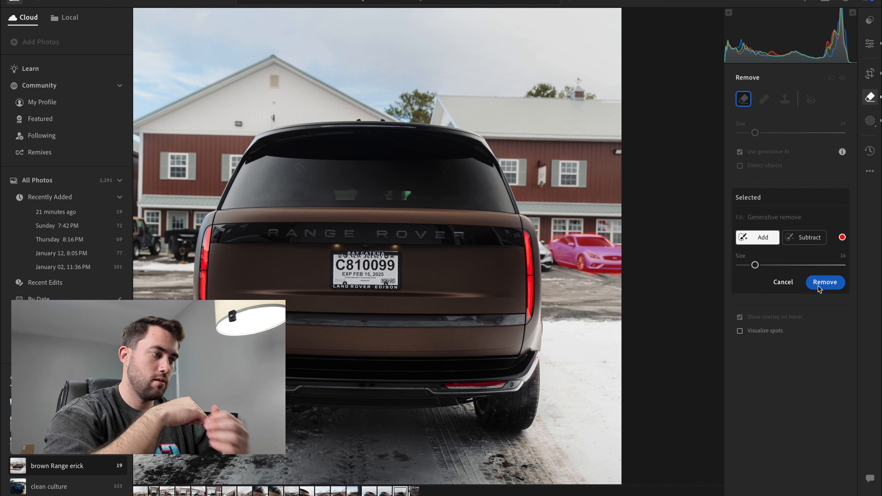
{"action": "left_click", "coordinate": [825, 282]}
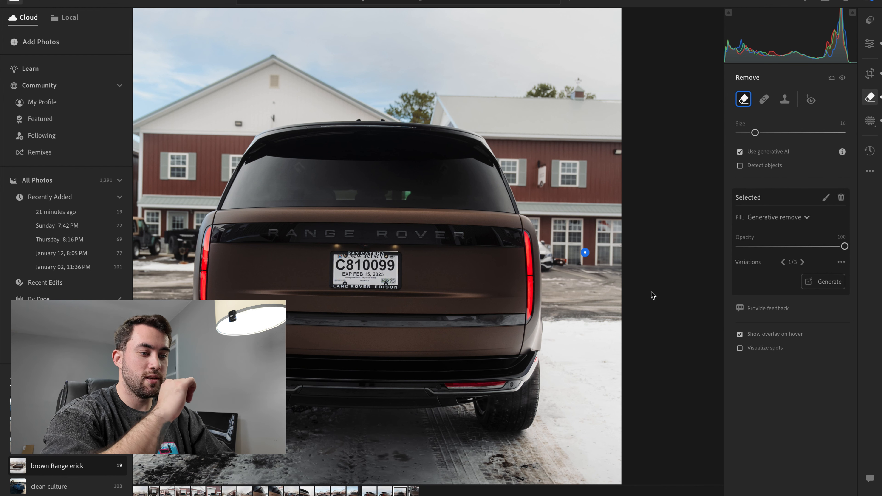
{"action": "key", "text": "space"}
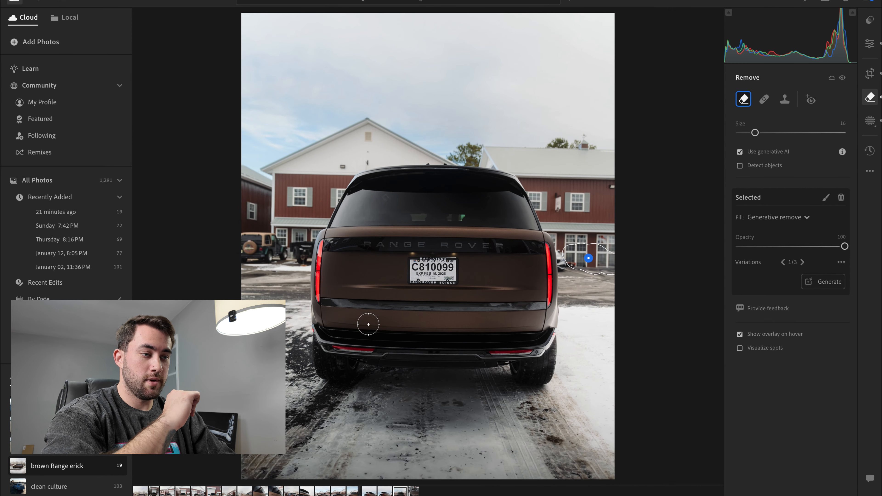
- Remove the parked Jeep beside the barn with generative Remove, and compare the photo with its original version
{"action": "scroll", "coordinate": [253, 253], "scroll_direction": "up", "scroll_amount": 5}
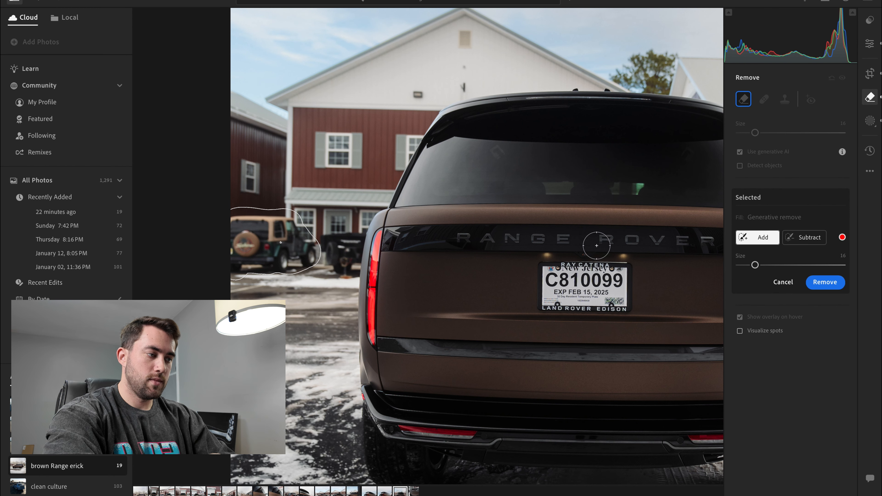
{"action": "left_click", "coordinate": [824, 283]}
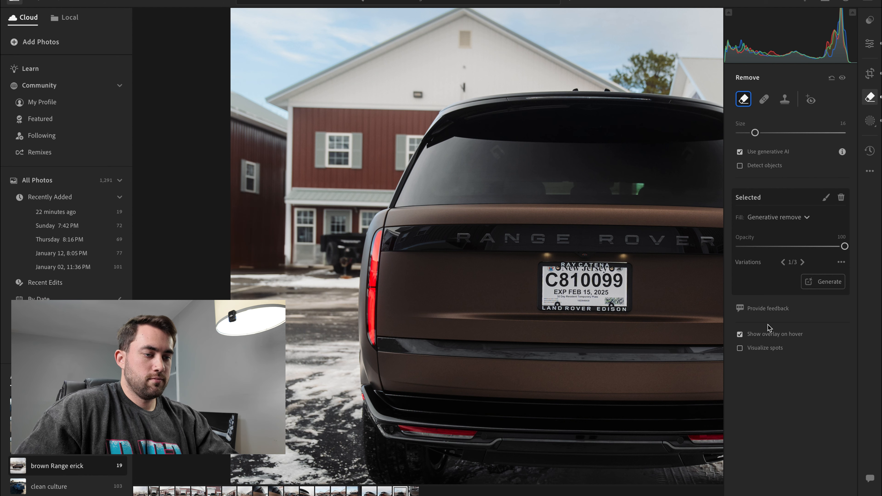
{"action": "key", "text": "z"}
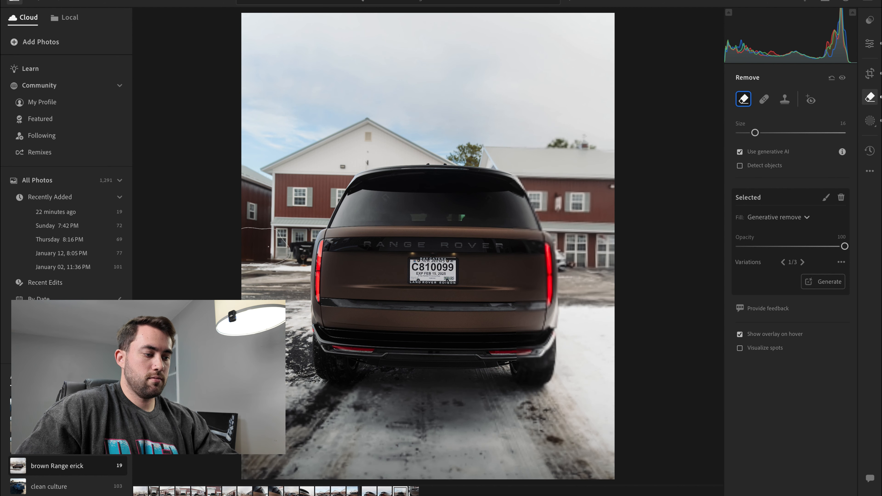
{"action": "key", "text": "backslash"}
{"action": "key", "text": "backslash"}
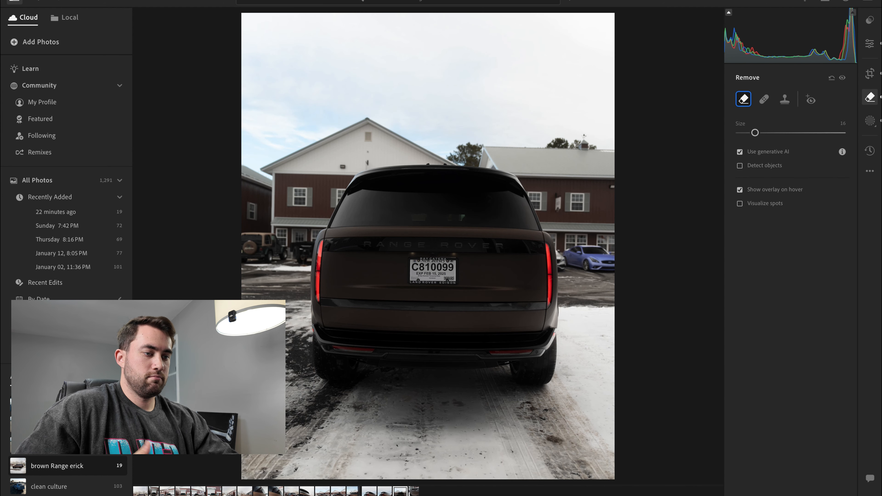
- Rotate the straight-on rear shot slightly further counter-clockwise within its 4 x 5 crop
{"action": "left_click", "coordinate": [870, 73]}
{"action": "left_click_drag", "start_coordinate": [663, 142], "coordinate": [659, 138]}
{"action": "key", "text": "Return"}
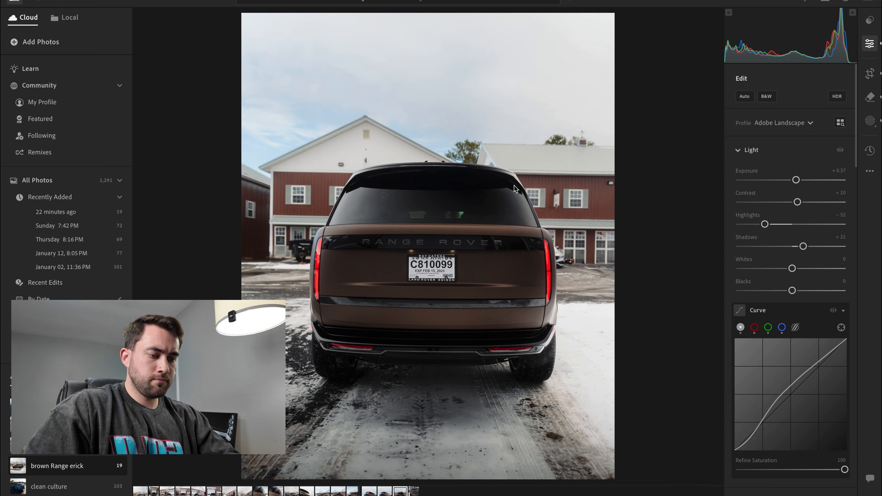
- Paste the copied settings onto the unedited front-corner close-up and raise its Exposure to +0.69
{"action": "key", "text": "Right"}
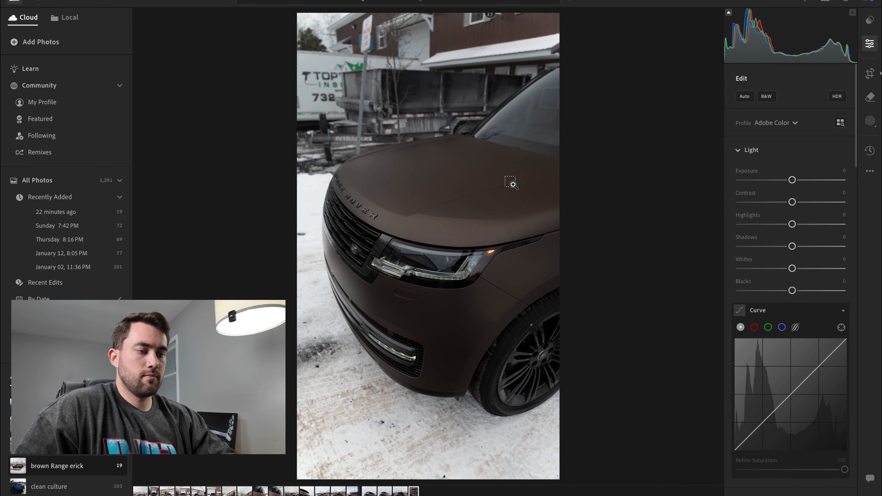
{"action": "key", "text": "ctrl+v"}
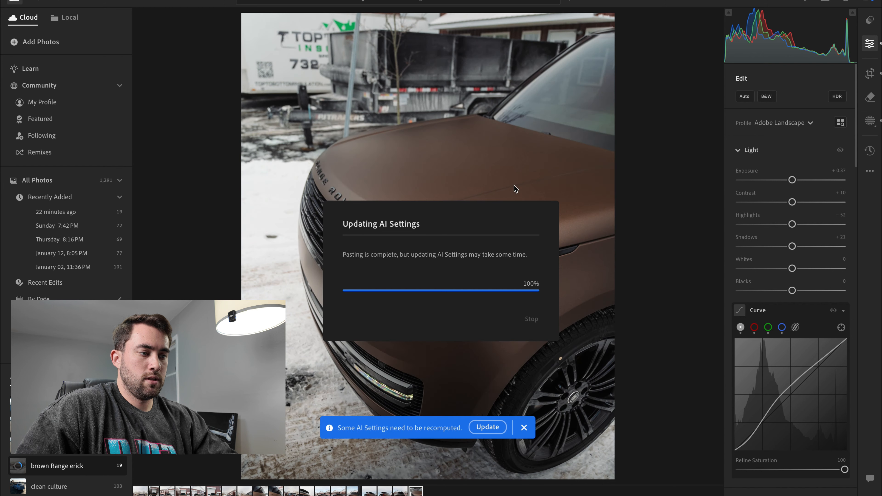
{"action": "left_click_drag", "start_coordinate": [797, 183], "coordinate": [800, 184]}
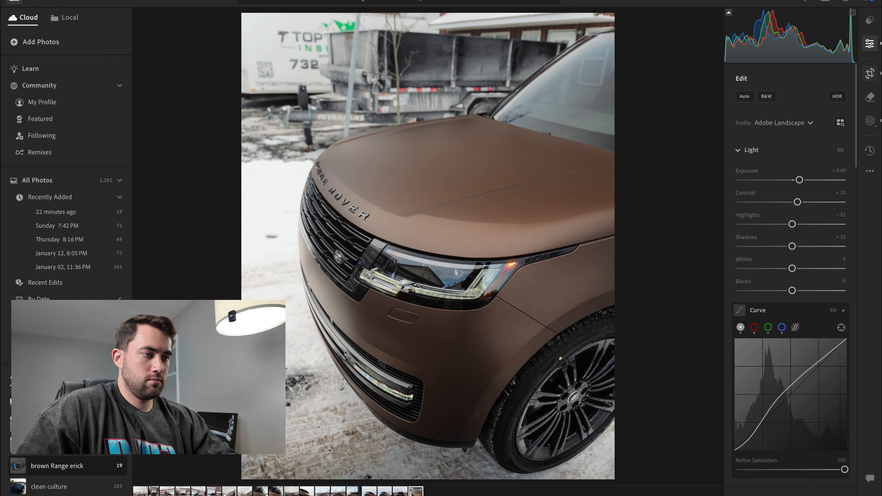
- Rotate the front-corner close-up counter-clockwise to a Straighten of -1.04 and reposition the photo within its 4 x 5 crop
{"action": "left_click", "coordinate": [870, 73]}
{"action": "left_click_drag", "start_coordinate": [665, 138], "coordinate": [660, 126]}
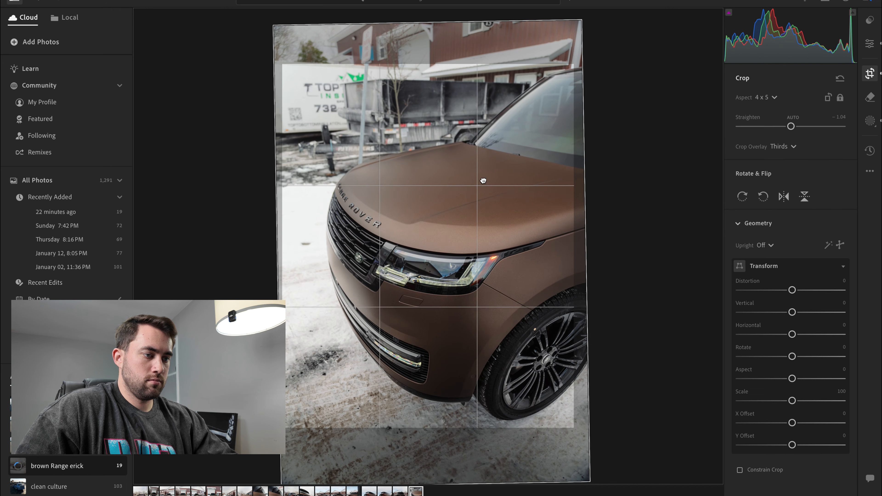
{"action": "left_click_drag", "start_coordinate": [482, 181], "coordinate": [466, 172]}
{"action": "key", "text": "Return"}
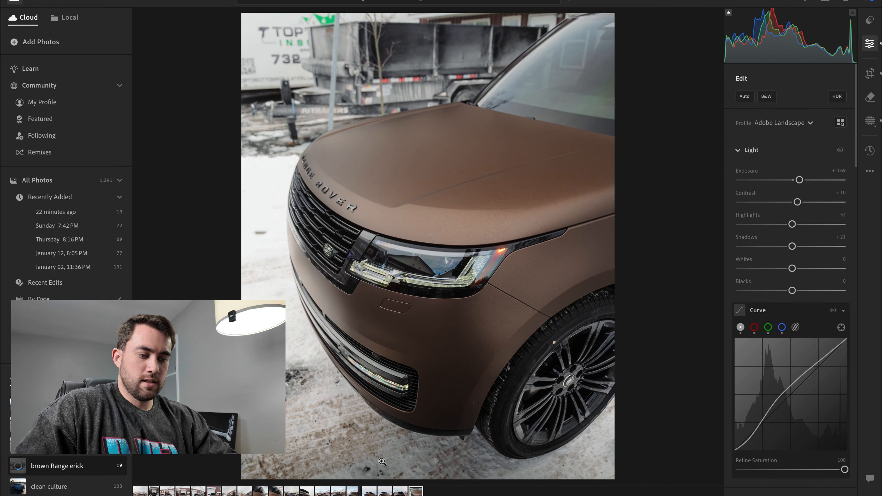
- Compare the two similar low rear three-quarter shots and delete the one that includes the whole side mirror
{"action": "key", "text": "Left"}
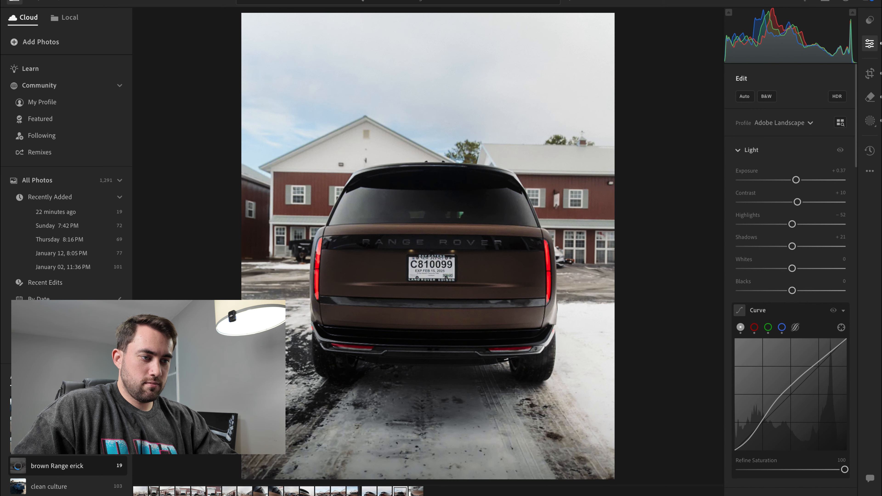
{"action": "key", "text": "Left"}
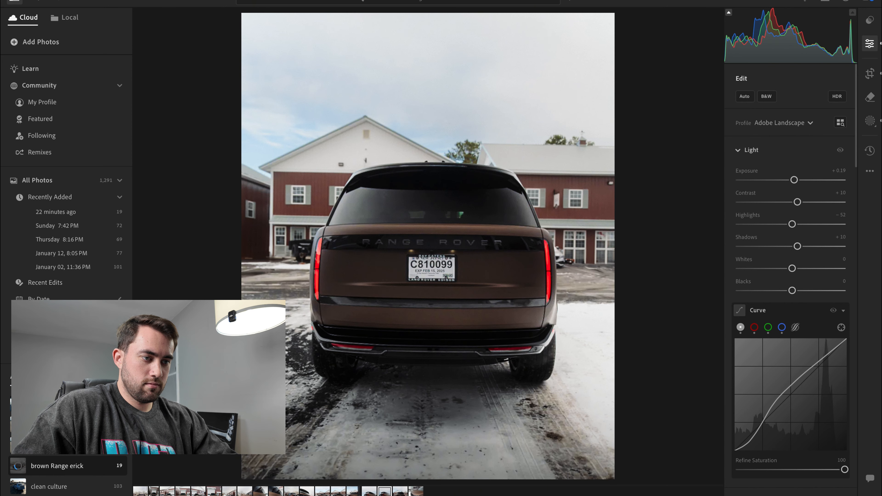
{"action": "key", "text": "Left"}
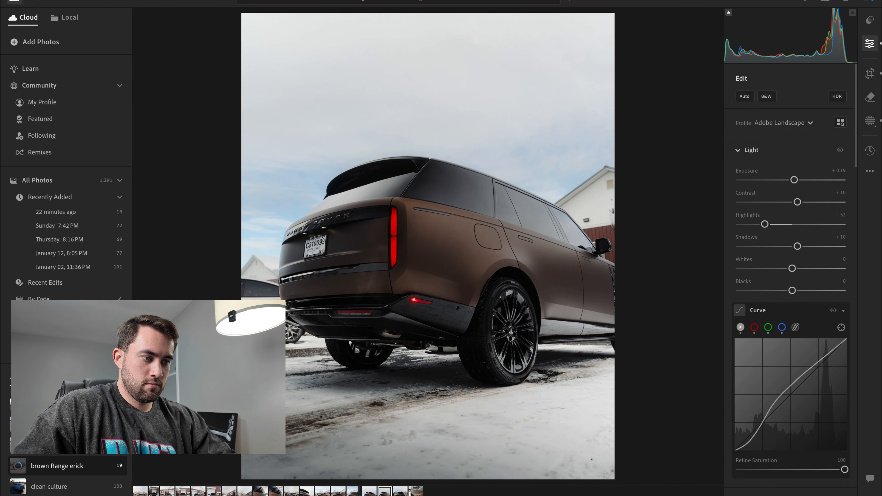
{"action": "key", "text": "Left"}
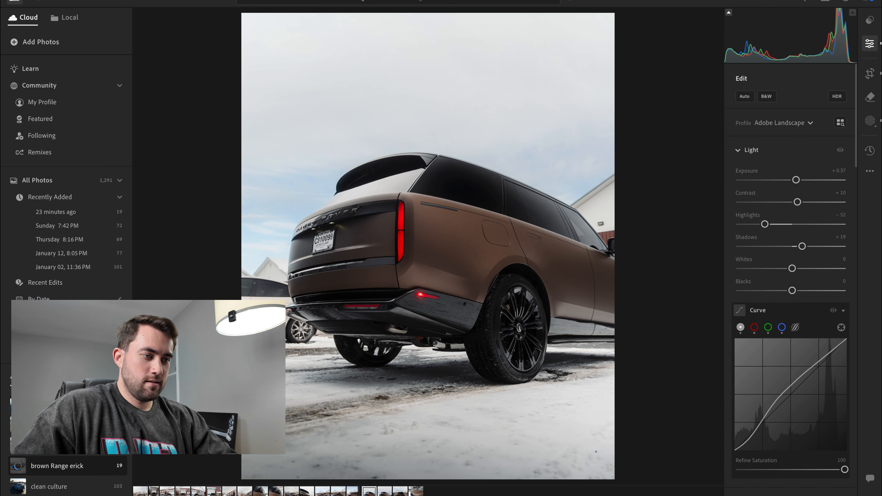
{"action": "key", "text": "Right"}
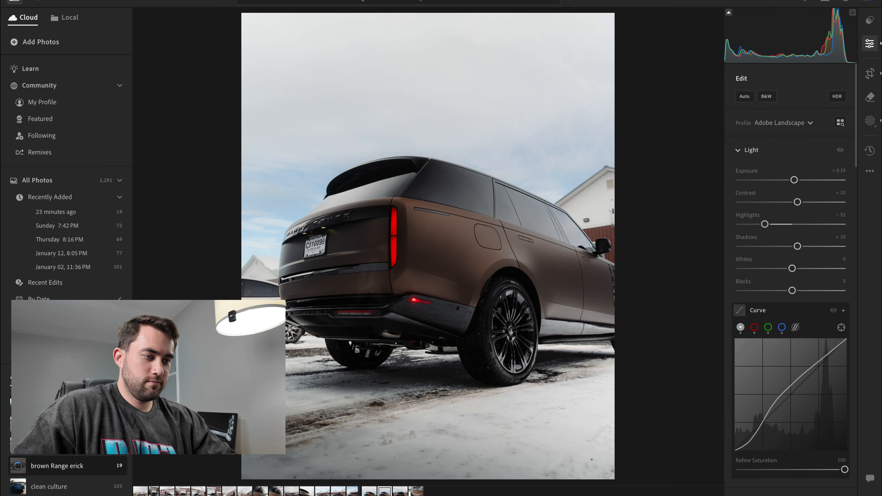
{"action": "key", "text": "Left"}
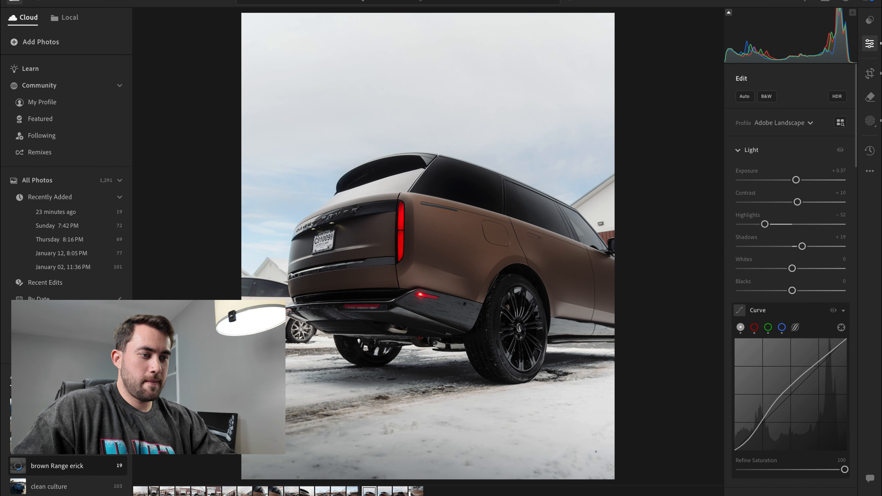
{"action": "key", "text": "Right"}
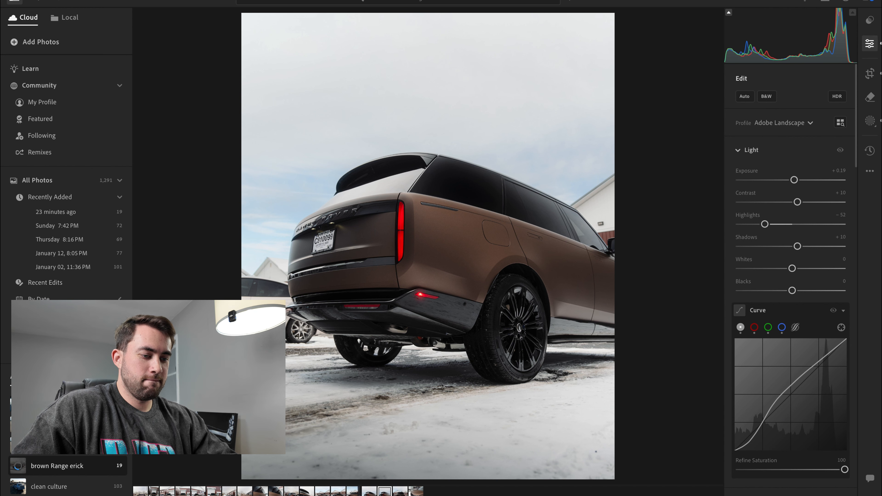
{"action": "key", "text": "Left"}
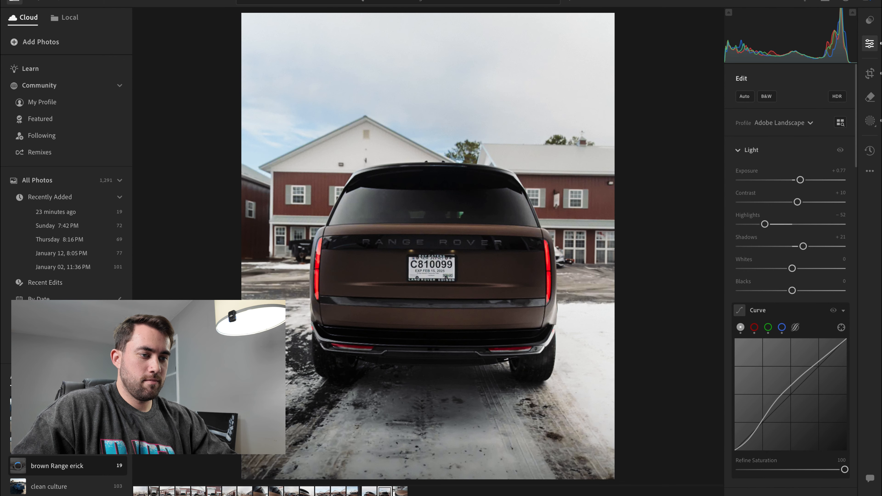
- Compare the two door-handle close-ups and delete the one with the white garage door and rear wheel in the background
{"action": "left_click", "coordinate": [276, 491]}
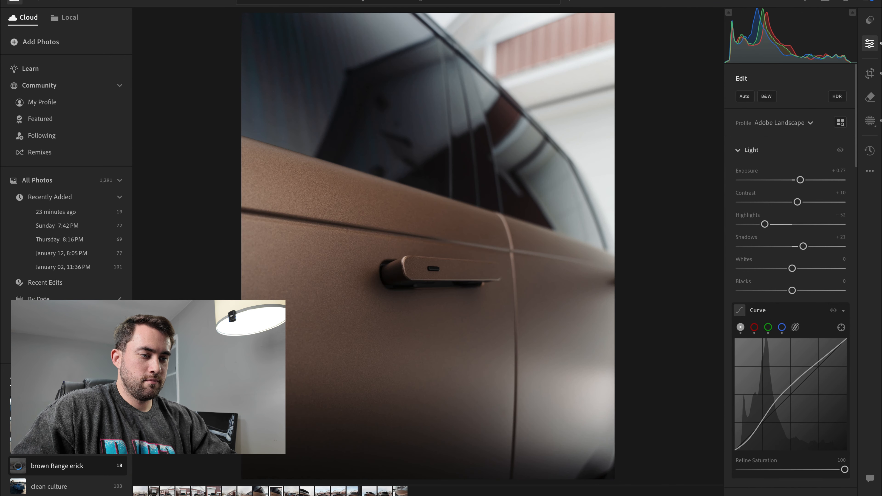
{"action": "key", "text": "Left"}
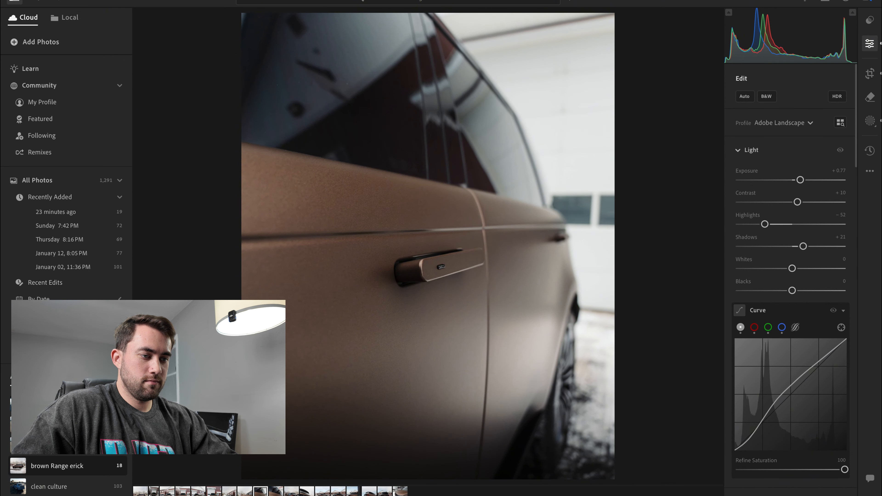
{"action": "key", "text": "Right"}
{"action": "key", "text": "Left"}
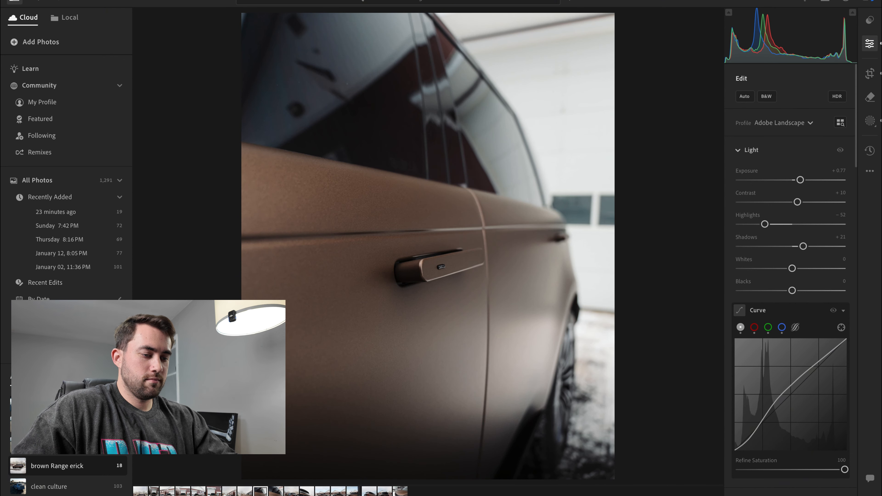
{"action": "key", "text": "Delete"}
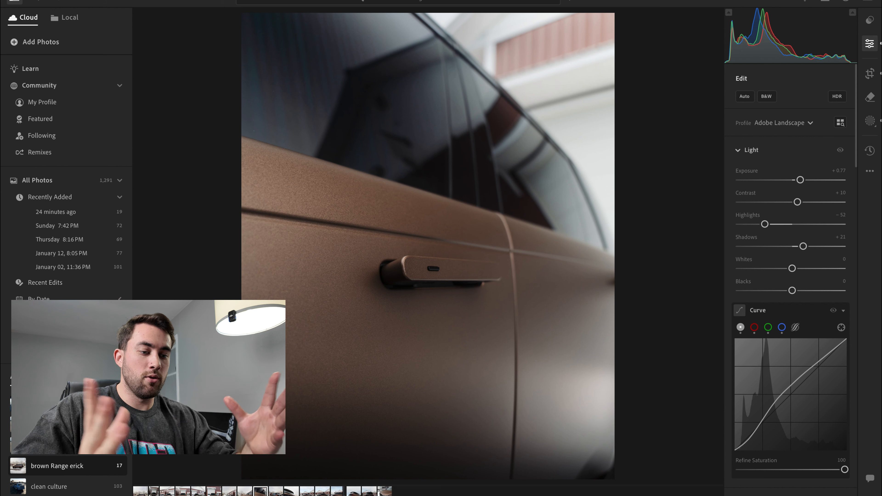
- Reposition the side-profile shot beside the red barn within its 4 x 5 crop and rotate it to a Straighten of -0.76
{"action": "key", "text": "Left"}
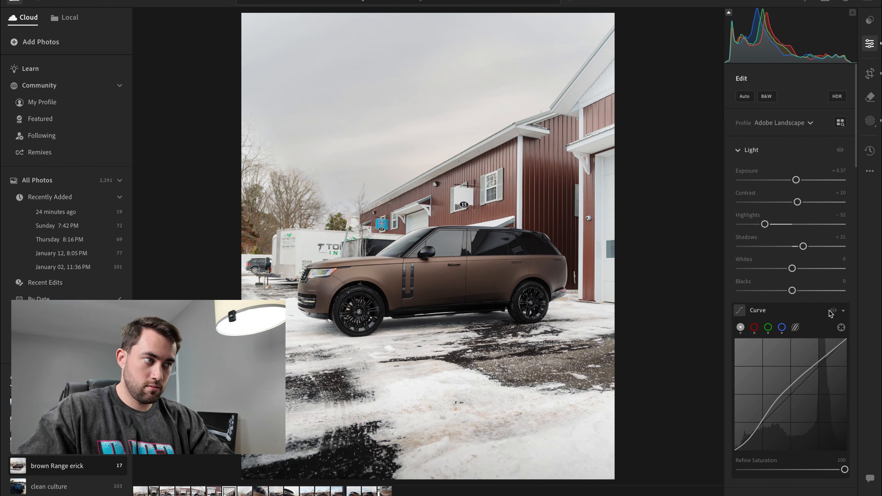
{"action": "left_click", "coordinate": [871, 73]}
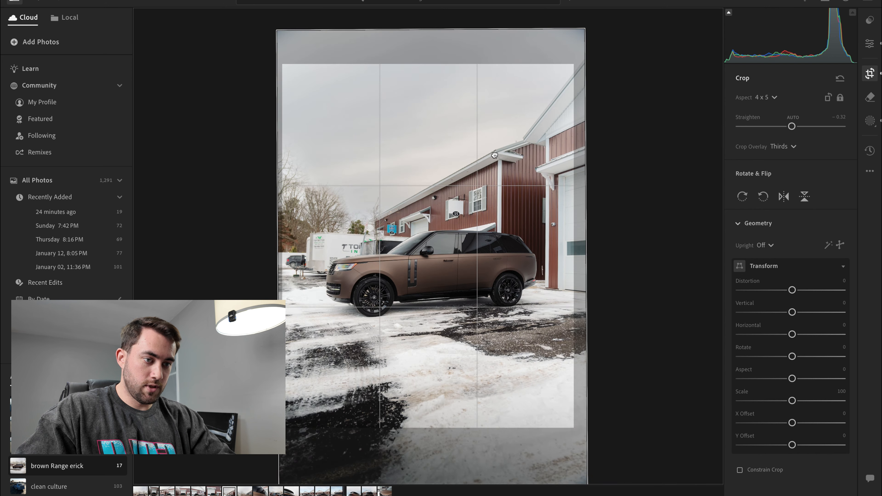
{"action": "left_click_drag", "start_coordinate": [494, 154], "coordinate": [495, 146]}
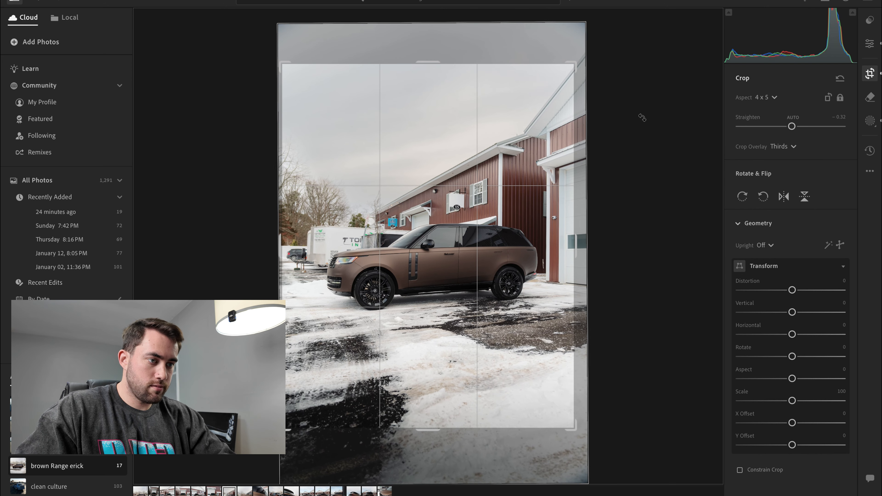
{"action": "left_click_drag", "start_coordinate": [643, 118], "coordinate": [640, 111]}
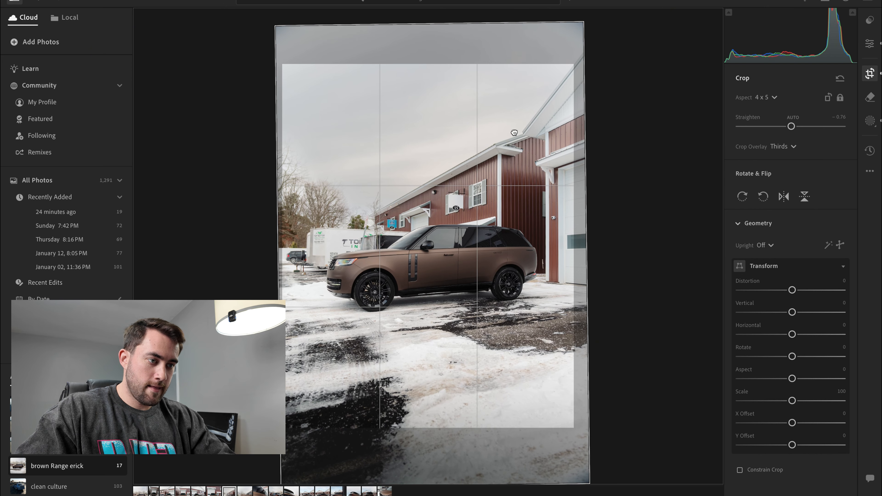
{"action": "left_click_drag", "start_coordinate": [514, 133], "coordinate": [513, 132]}
{"action": "key", "text": "Return"}
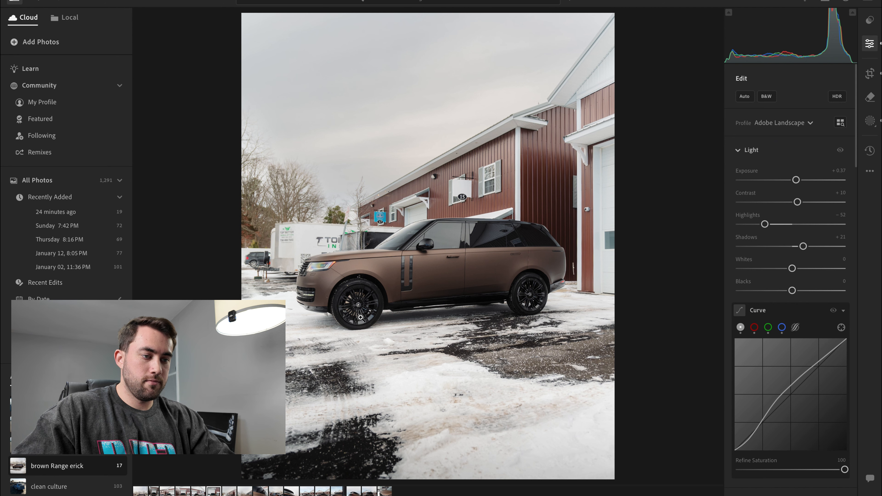
- Review the front shots in front of the garage and delete the unedited straight-on front photo
{"action": "key", "text": "Left"}
{"action": "key", "text": "Left"}
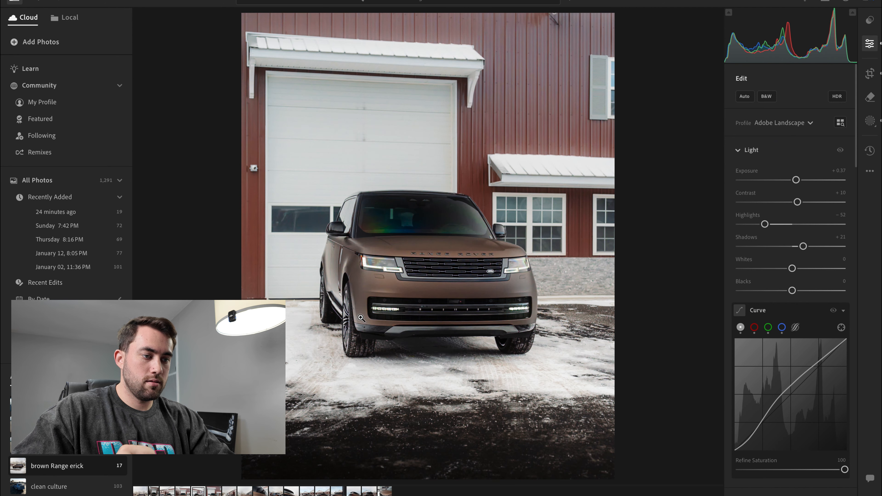
{"action": "key", "text": "Left"}
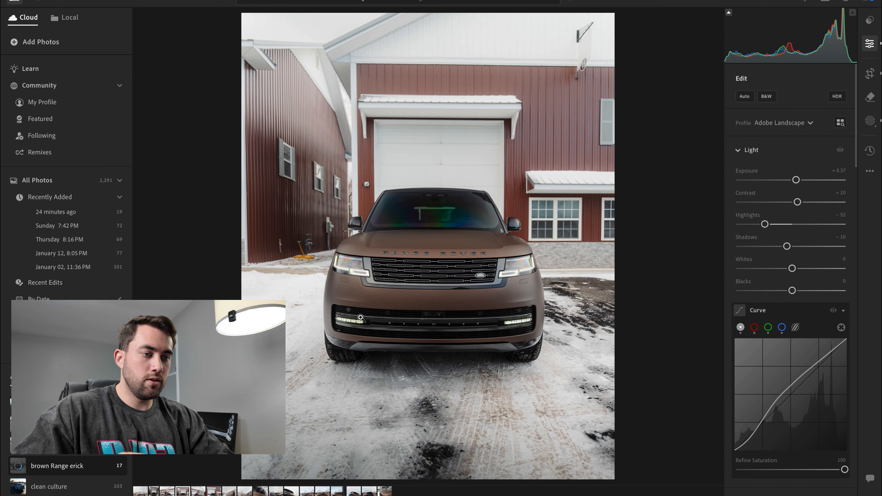
{"action": "key", "text": "Left"}
{"action": "key", "text": "Left"}
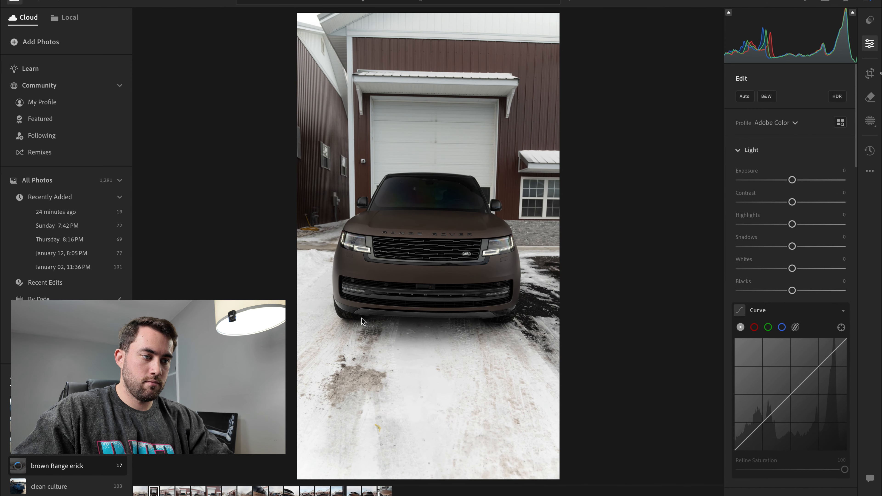
{"action": "key", "text": "Right"}
{"action": "key", "text": "Right"}
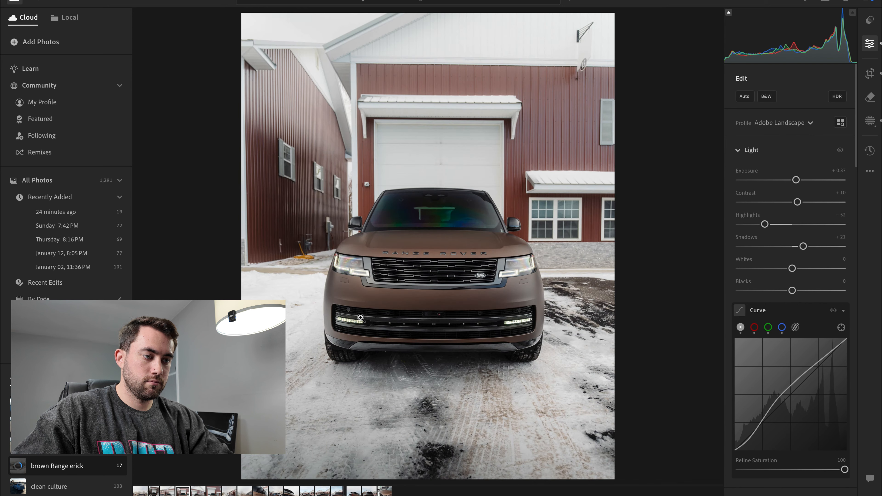
{"action": "key", "text": "Left"}
{"action": "key", "text": "Left"}
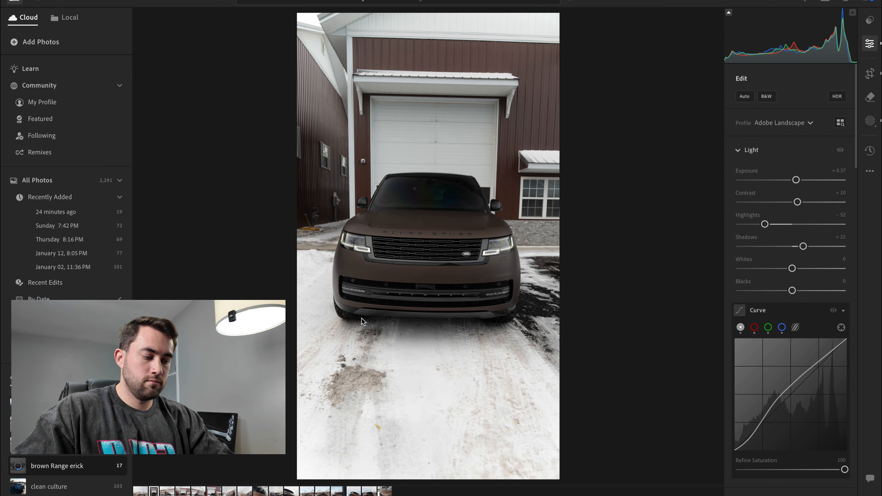
{"action": "key", "text": "Right"}
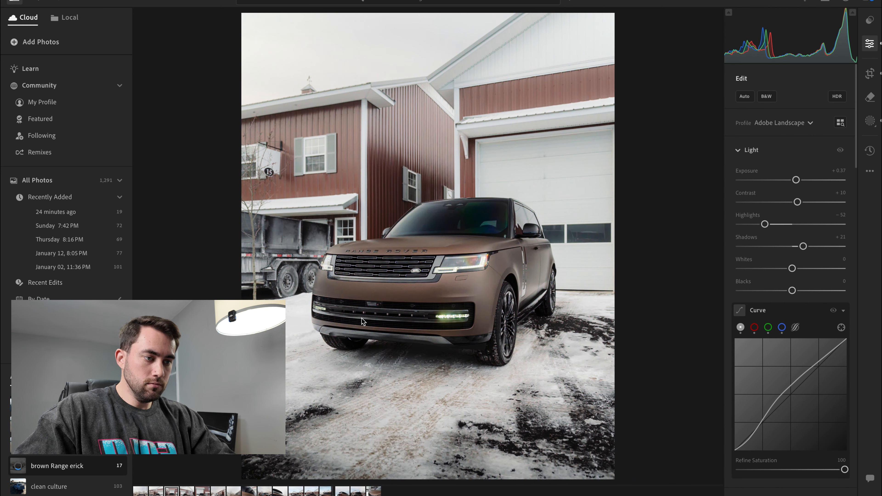
- Select all 16 photos in the album, starting from the first, and view the actions available for the whole set
{"action": "key", "text": "Left"}
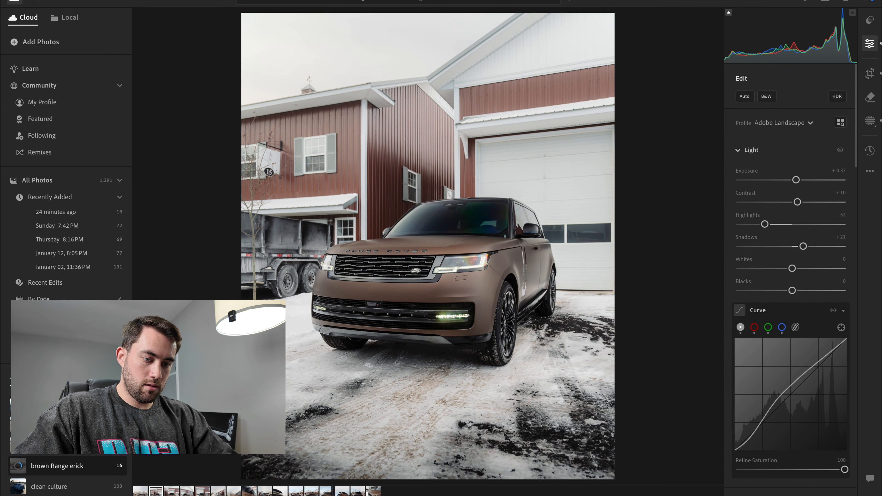
{"action": "key", "text": "Left"}
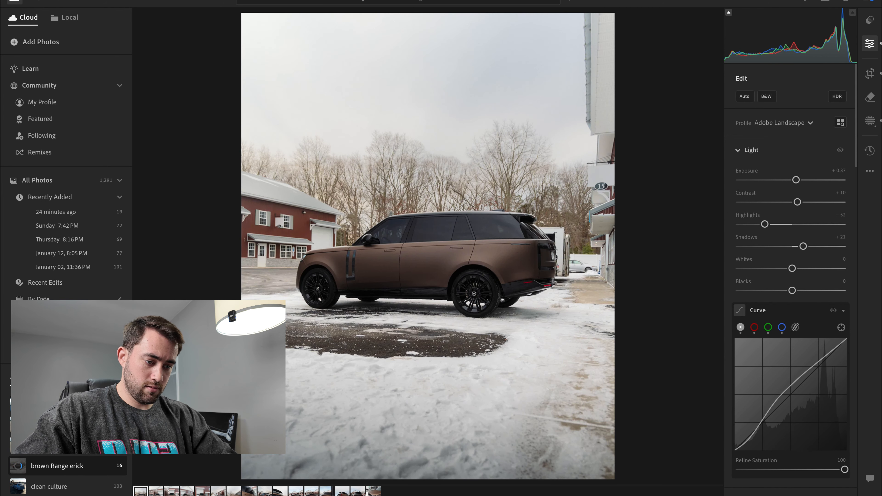
{"action": "left_click", "coordinate": [373, 492], "text": "shift"}
{"action": "right_click", "coordinate": [373, 491]}
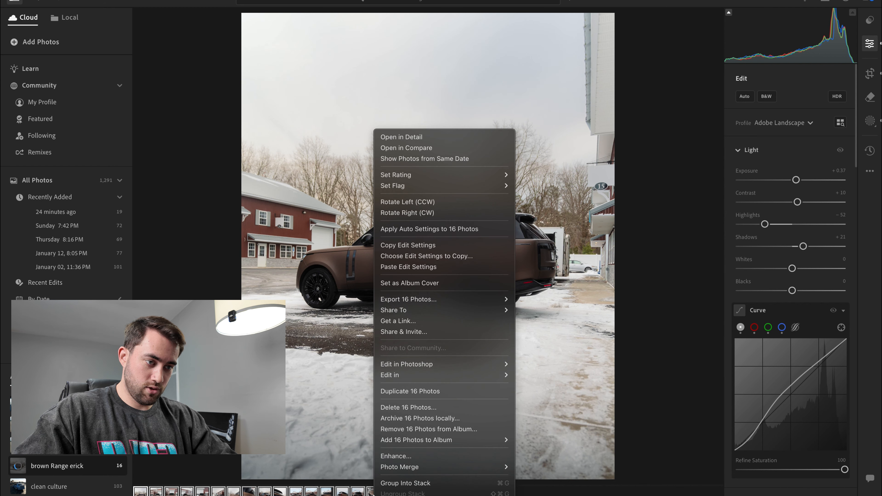
{"action": "left_click", "coordinate": [524, 495]}
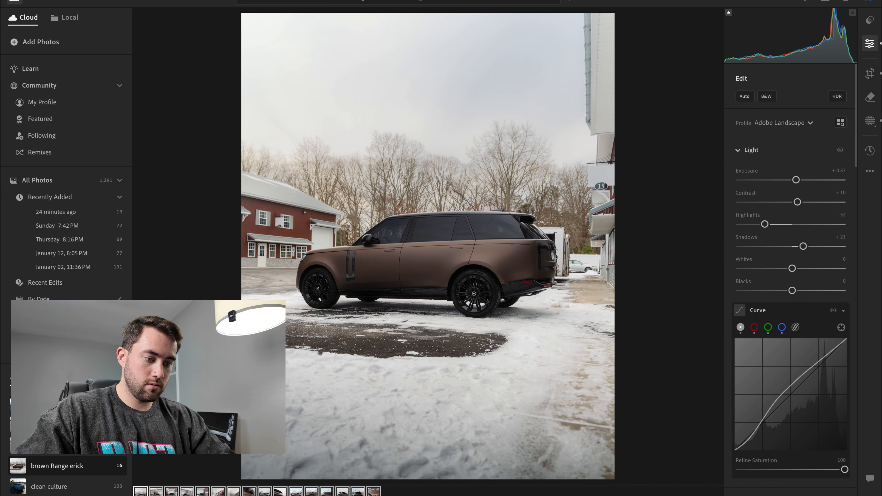
- Review the edited rear shots and compare the two three-quarter views in front of the red barns
{"action": "left_click", "coordinate": [343, 492]}
{"action": "key", "text": "Left"}
{"action": "key", "text": "Left"}
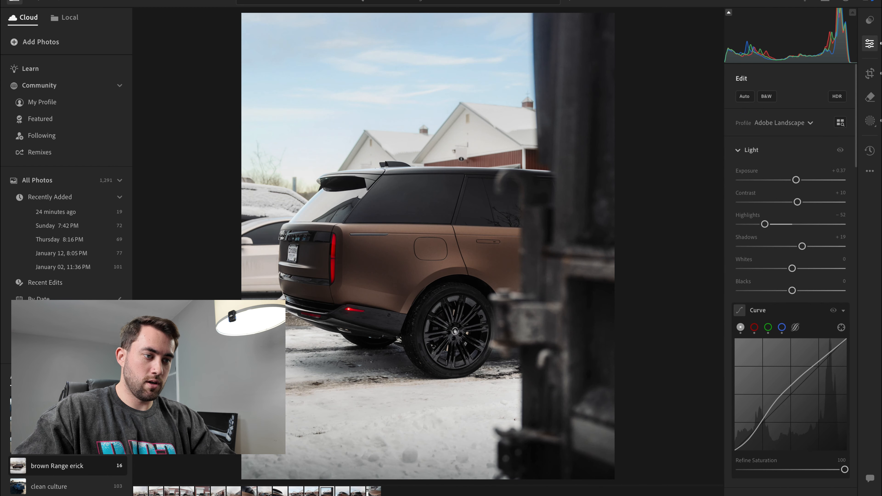
{"action": "key", "text": "Left"}
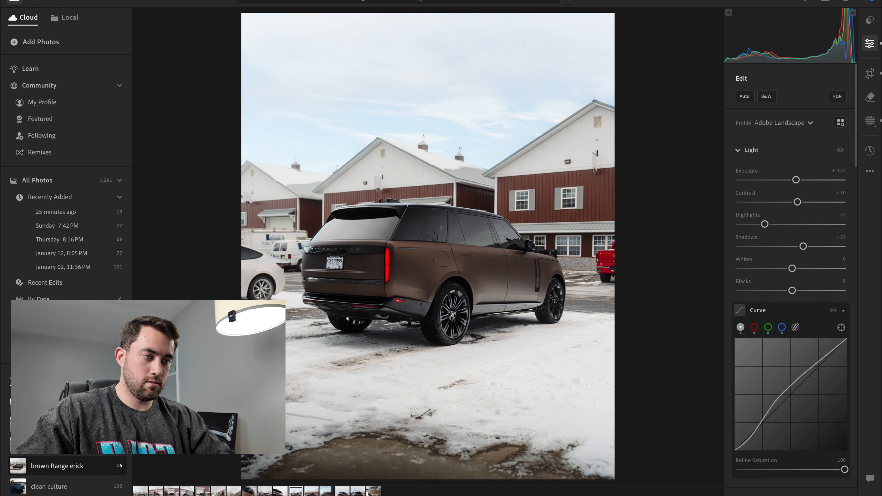
{"action": "key", "text": "Right"}
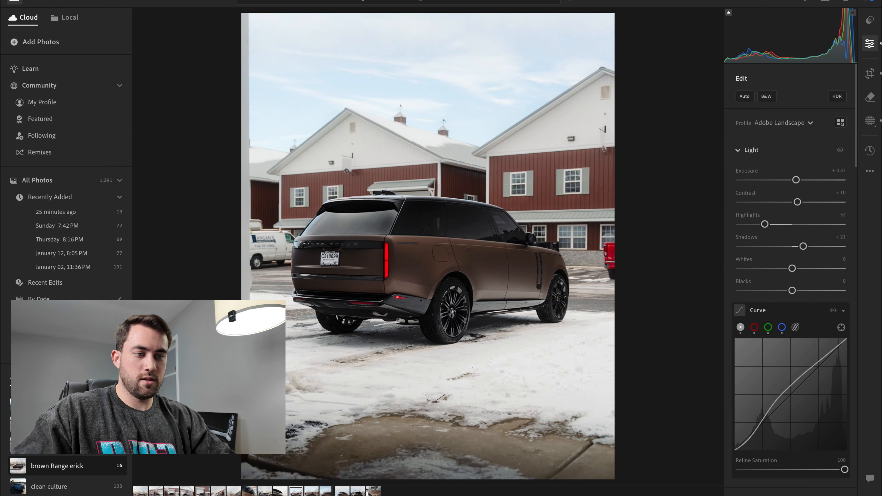
- Compare the two rear three-quarter shots in front of the red barns and delete the wider one showing the white car
{"action": "key", "text": "Left"}
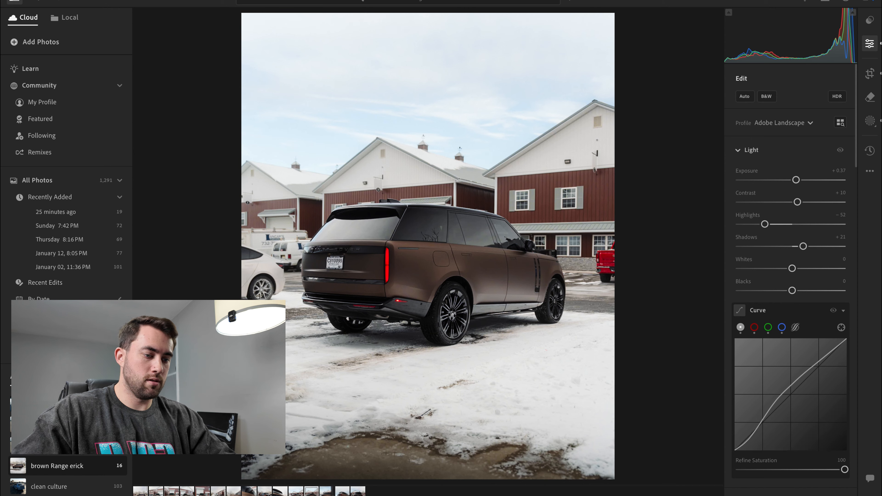
{"action": "key", "text": "Right"}
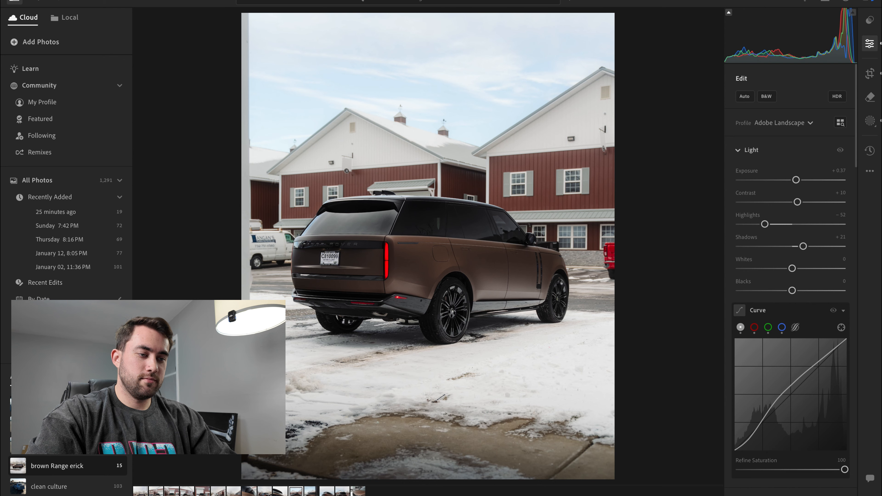
- Review the edited album from the front shots through the door-handle close-up to the rear badge detail, checking for consistency
{"action": "left_click", "coordinate": [172, 492]}
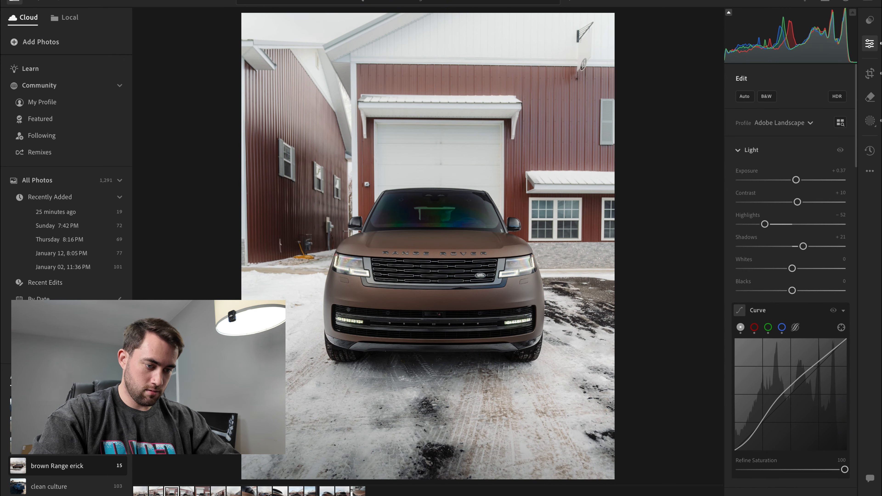
{"action": "left_click", "coordinate": [140, 495]}
{"action": "left_click", "coordinate": [358, 493], "text": "shift"}
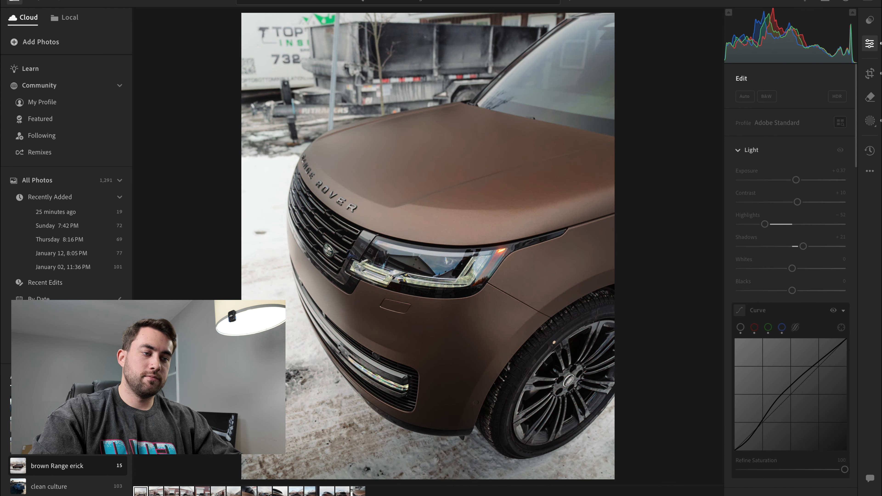
{"action": "left_click", "coordinate": [140, 492]}
{"action": "key", "text": "Right"}
{"action": "key", "text": "Right"}
{"action": "key", "text": "Right"}
{"action": "key", "text": "Right"}
{"action": "key", "text": "Right"}
{"action": "key", "text": "Right"}
{"action": "key", "text": "Right"}
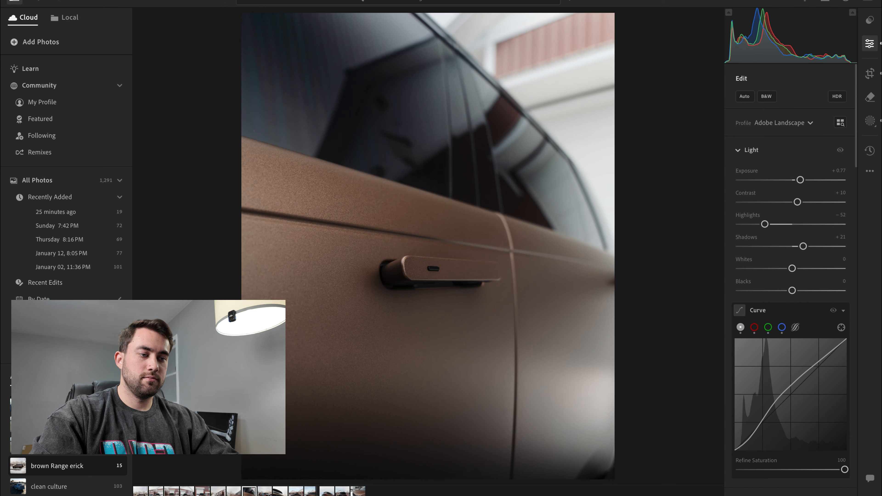
{"action": "key", "text": "Right"}
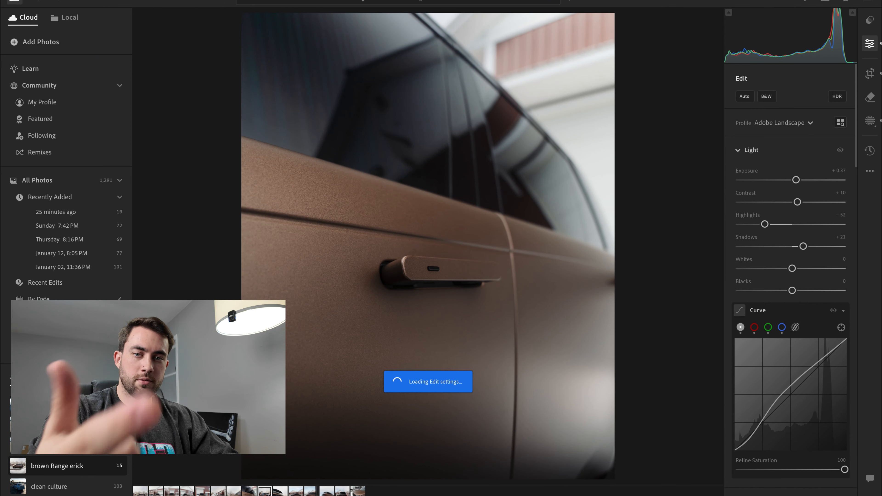
{"action": "key", "text": "Right"}
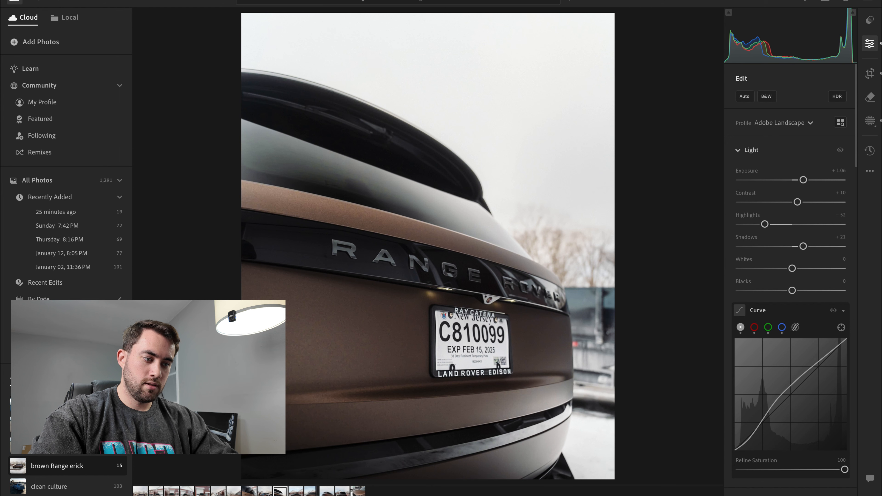
- Review the remaining rear shots and the headlight close-up, then return to the rear side view framed by the dark foreground
{"action": "key", "text": "Right"}
{"action": "key", "text": "Right"}
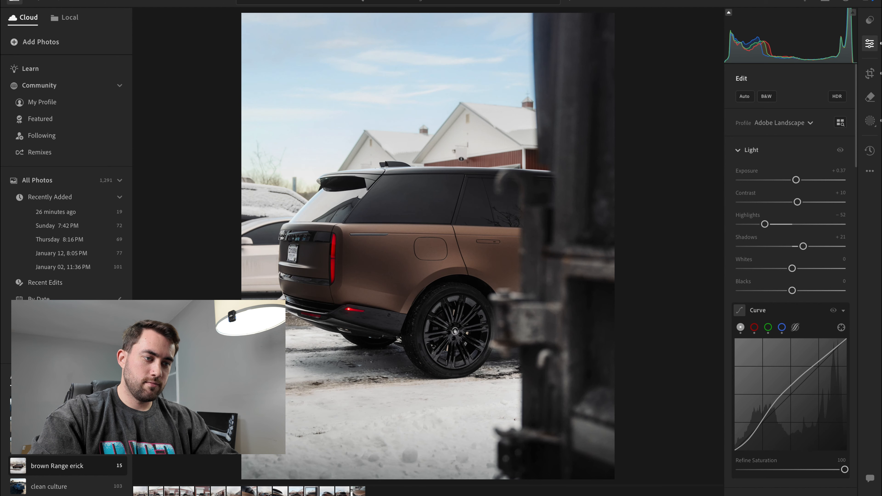
{"action": "key", "text": "Right"}
{"action": "key", "text": "Right"}
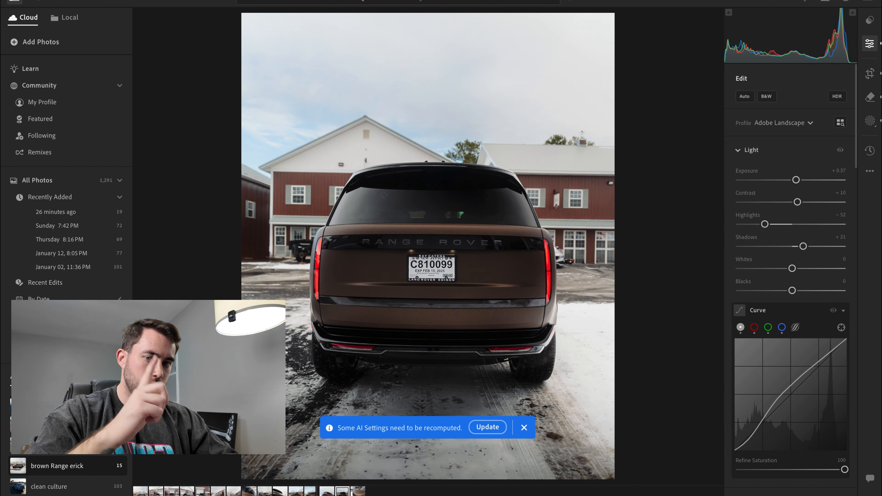
{"action": "key", "text": "Right"}
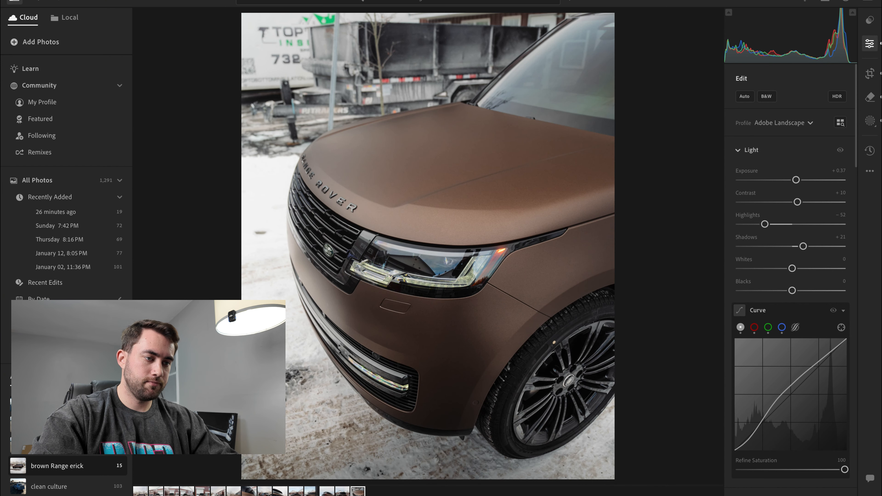
{"action": "key", "text": "Left"}
{"action": "key", "text": "Left"}
{"action": "key", "text": "Left"}
{"action": "key", "text": "Left"}
{"action": "key", "text": "Left"}
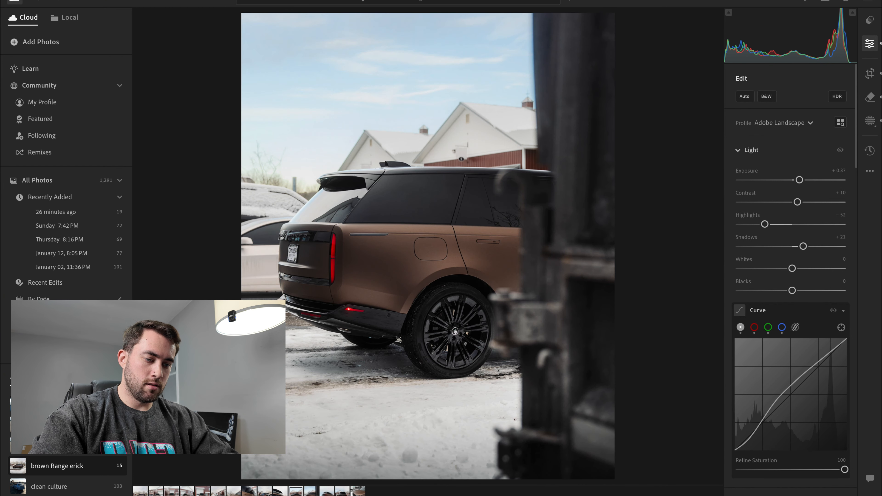